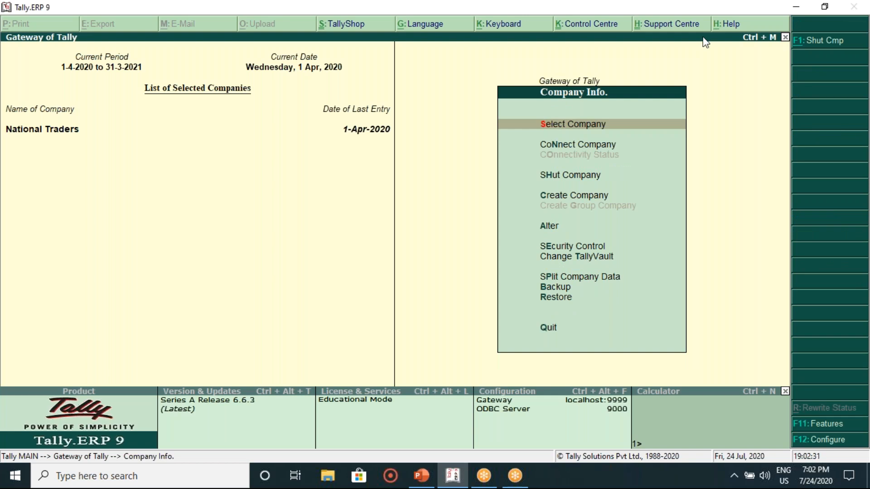
Step: Choose Create Company from the Company Info. menu to start a new company
left_click(643, 16)
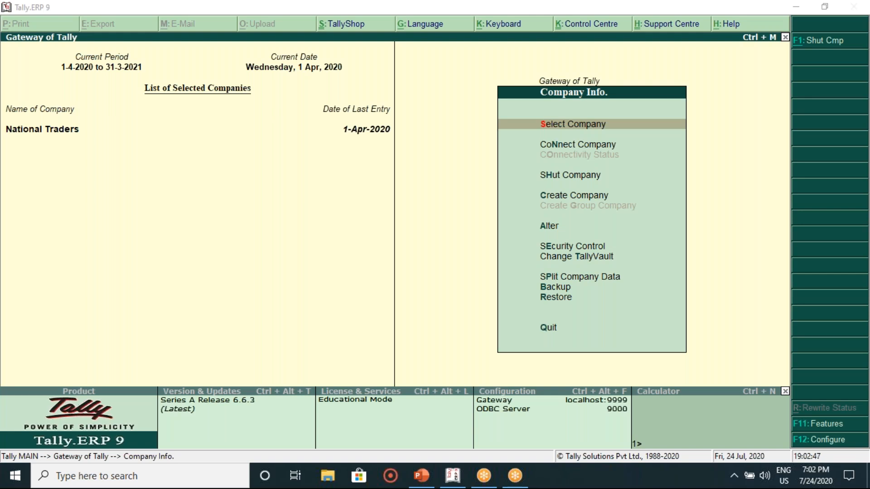
left_click(427, 152)
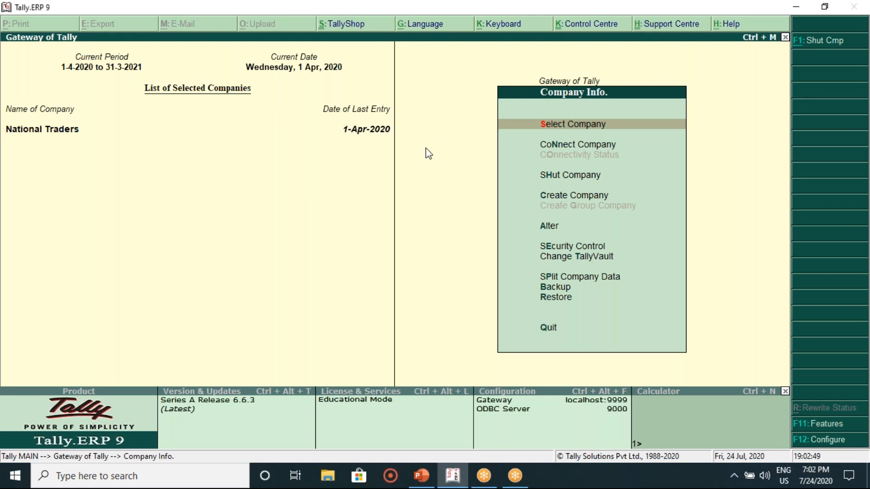
key("Down")
key("Down")
key("Down")
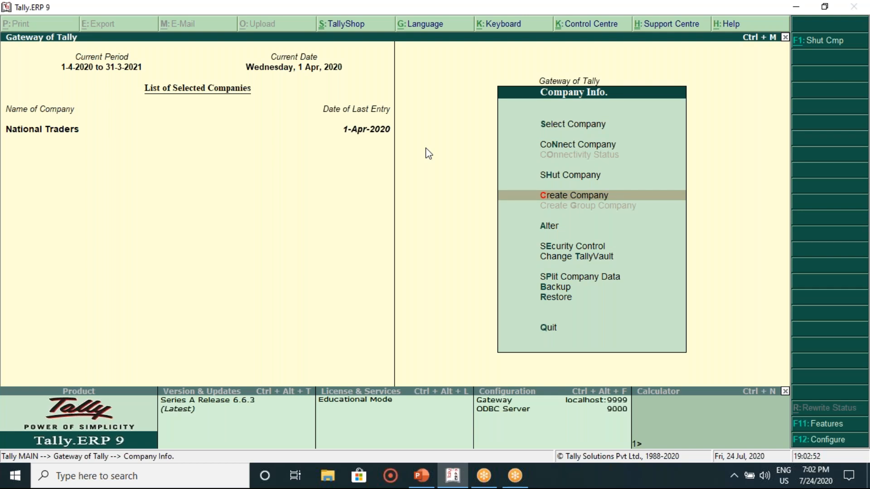
key("Return")
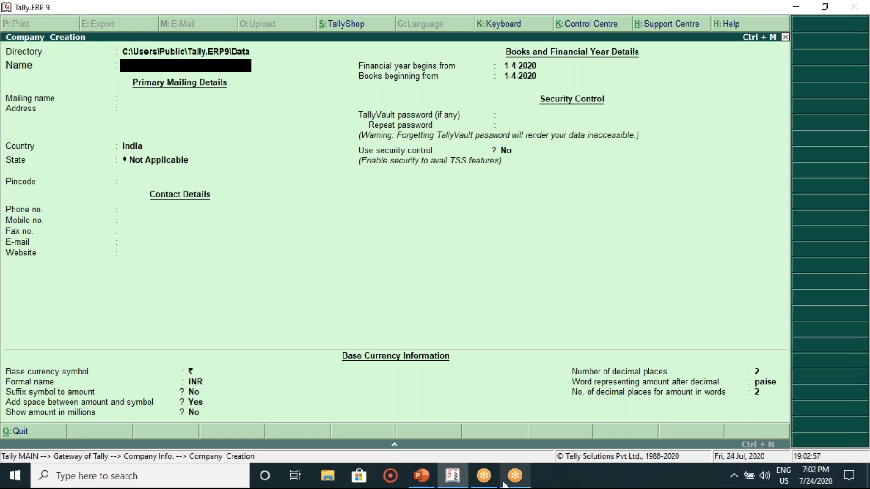
Step: Check the company details on the assignment slide and begin entering the company name
mouse_move(507, 484)
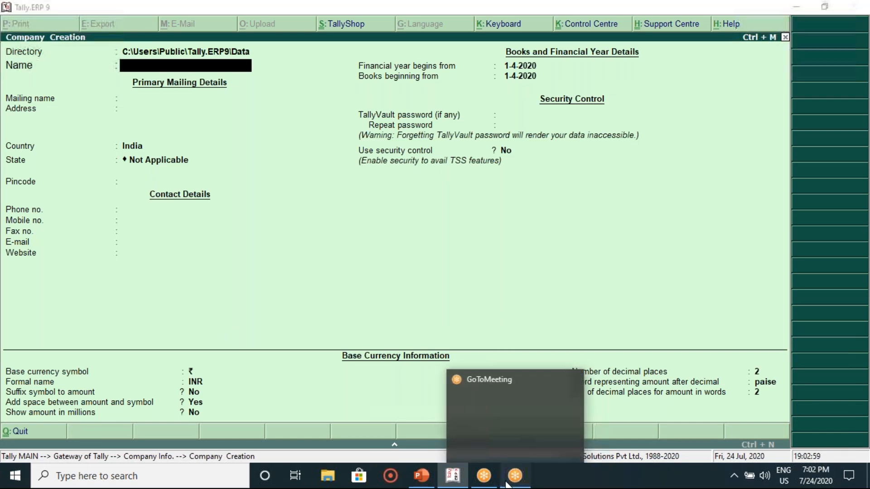
left_click(509, 484)
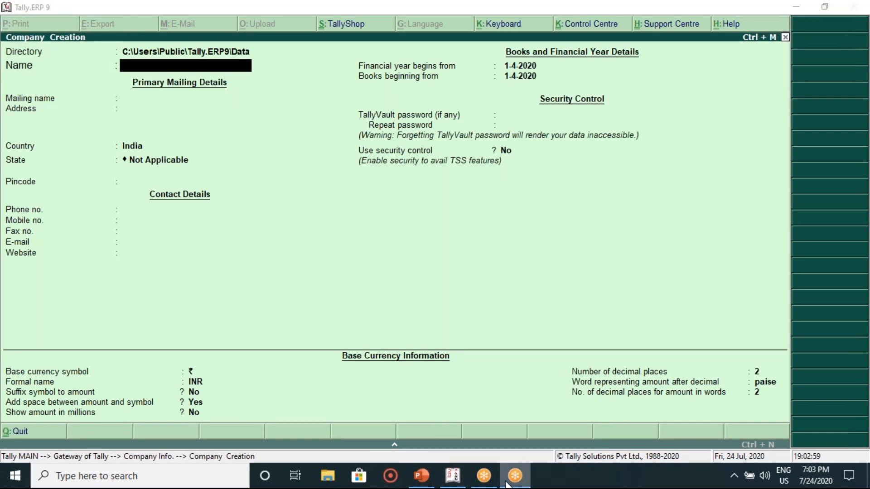
left_click(412, 483)
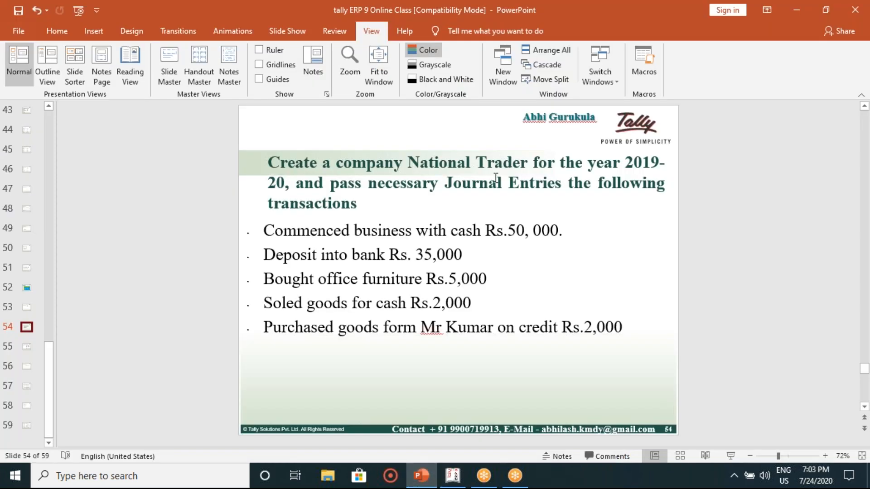
left_click(459, 478)
type("N")
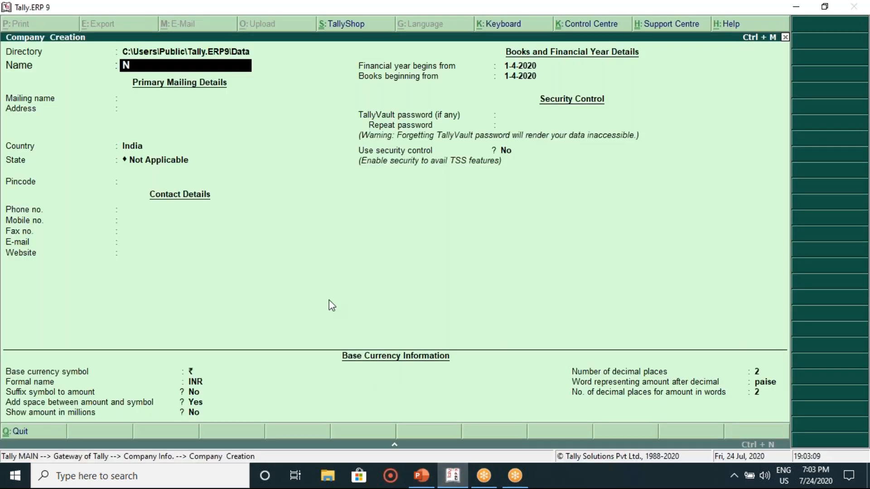
type("atina")
key("BackSpace")
key("BackSpace")
left_click(425, 481)
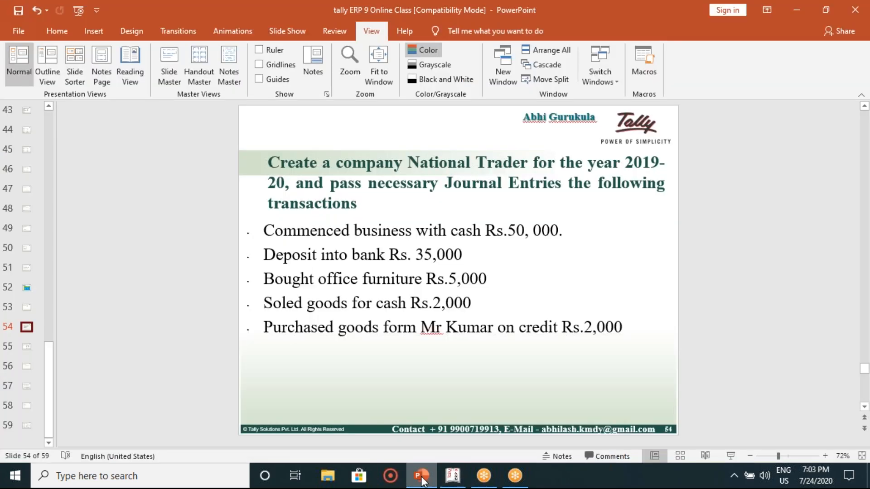
left_click(422, 481)
Step: Enter 'National Trader' as the company name and confirm it
type("onba")
key("BackSpace")
key("BackSpace")
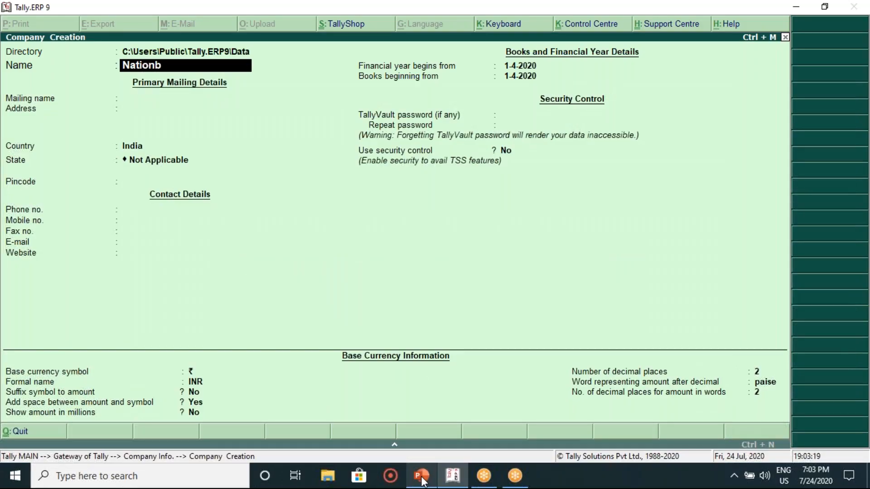
type("la")
key("BackSpace")
key("BackSpace")
key("BackSpace")
key("BackSpace")
key("BackSpace")
key("BackSpace")
key("BackSpace")
key("BackSpace")
type("National")
type("Trad")
left_click(422, 476)
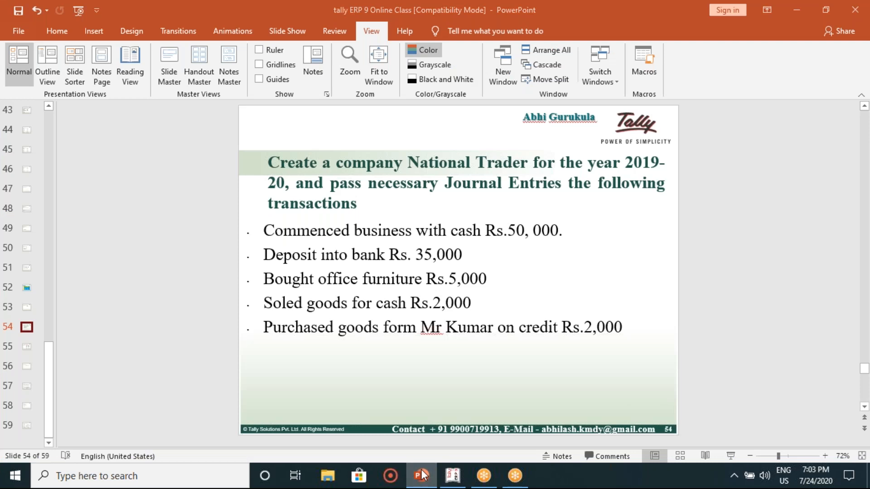
left_click(422, 476)
type("er")
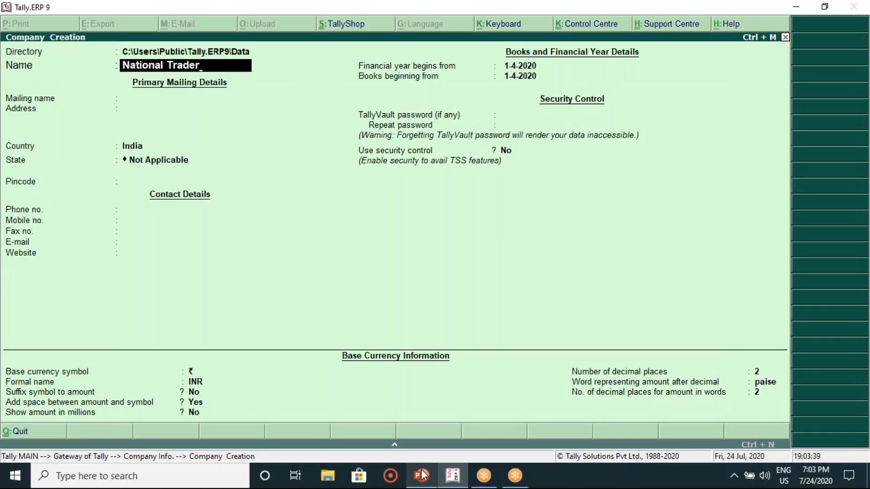
key("Return")
key("Return")
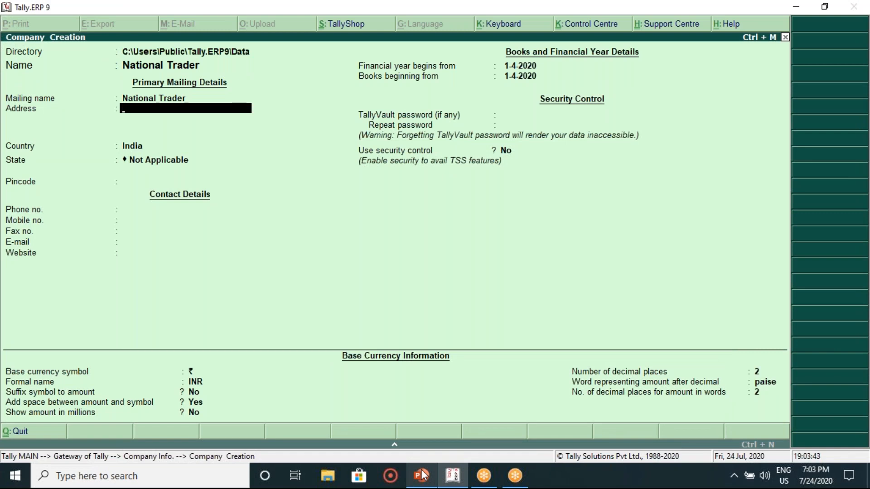
Step: Enter address 'Myso', keep country India, choose state Karnataka and pincode 081245
type("Mys")
type("i")
key("BackSpace")
type("o")
key("Return")
key("Return")
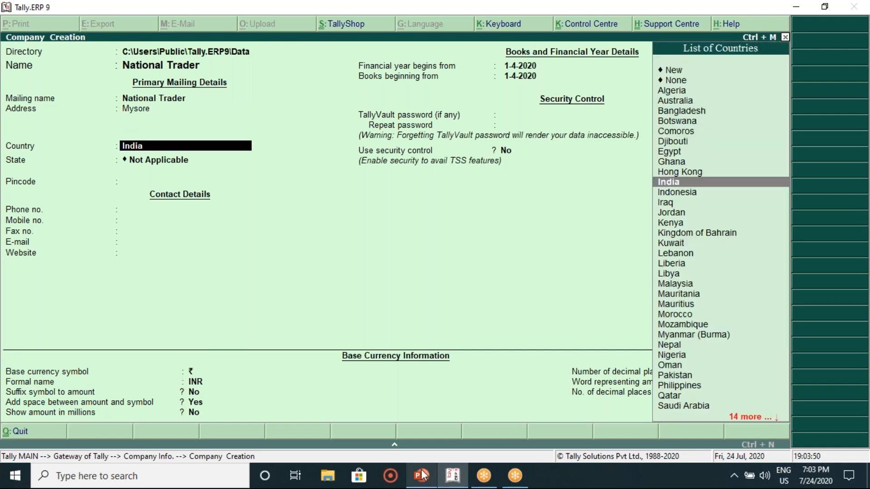
key("Return")
type("K")
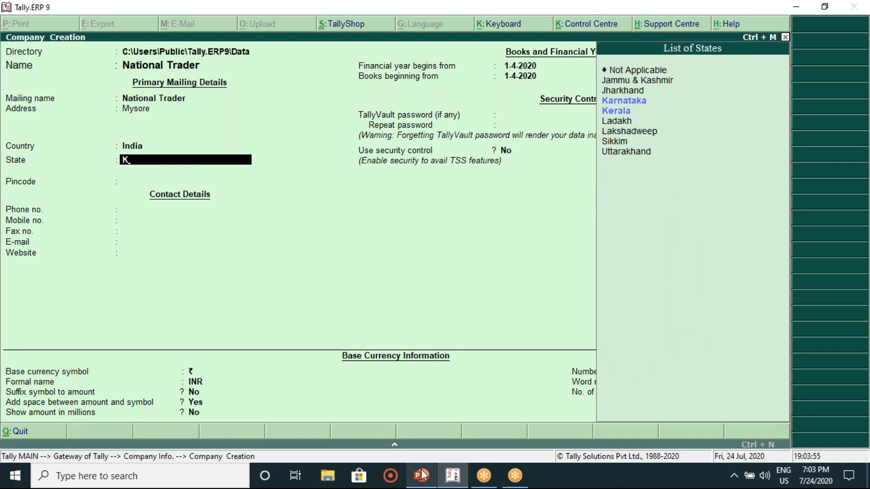
type("a")
key("Return")
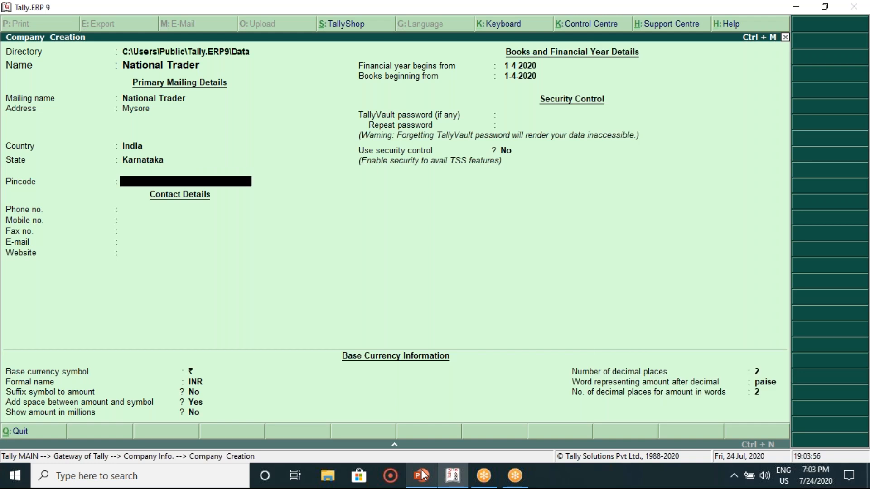
type("081245")
key("Return")
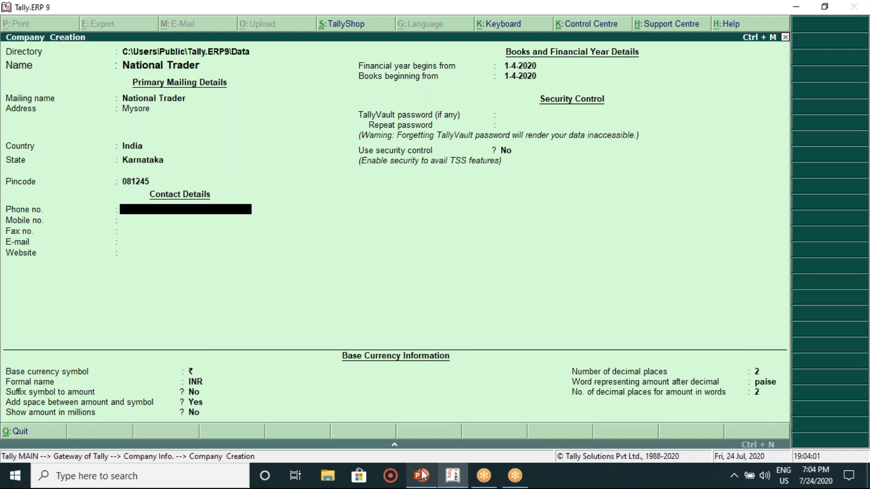
key("Return")
Step: Enter the mobile number, keep remaining defaults and accept to save the company
type("9")
key("BackSpace")
key("Return")
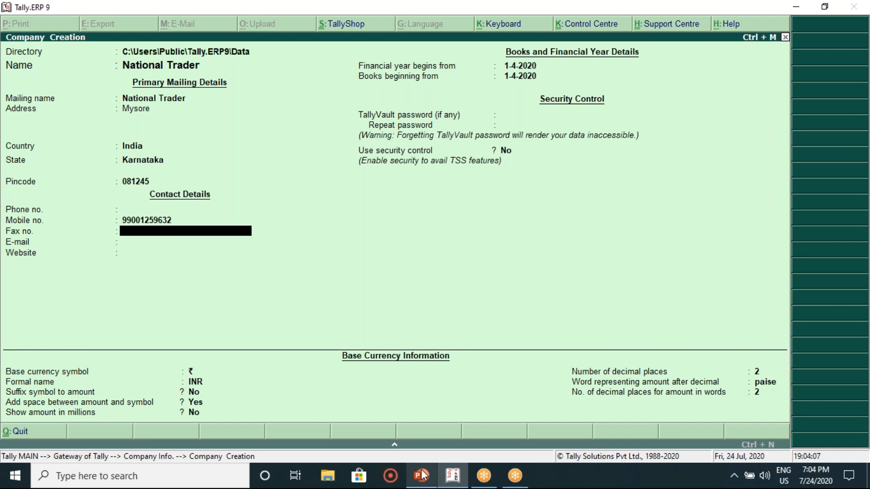
key("Return")
key("Return")
key("Return")
key("Return")
key("Return")
key("Return")
key("Return")
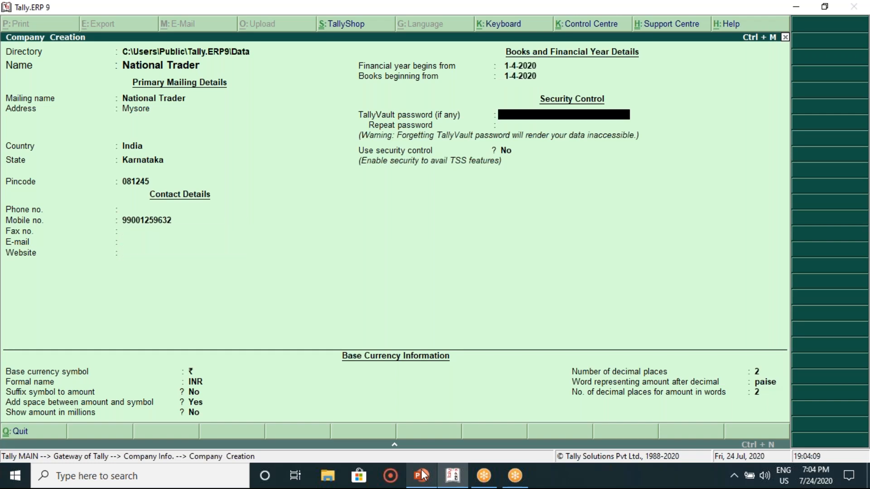
key("Return")
key("Return")
key("Return")
key("Return")
key("Return")
key("Return")
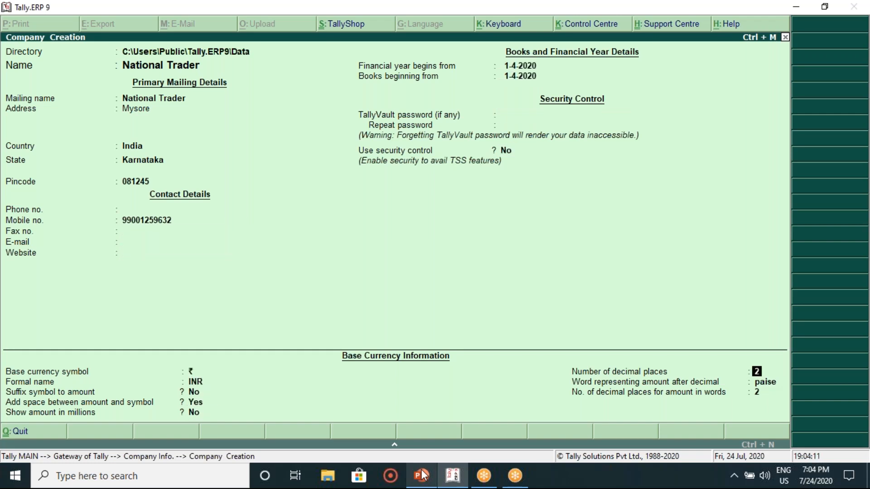
key("Return")
key("Return")
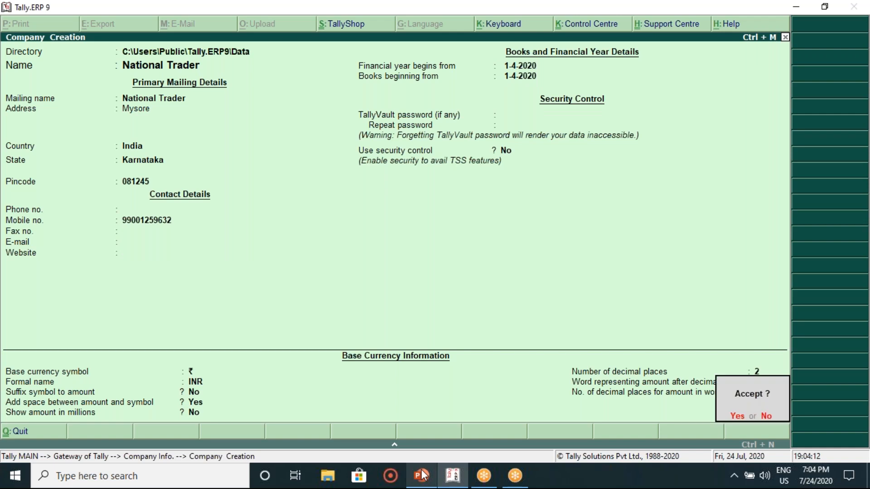
key("Return")
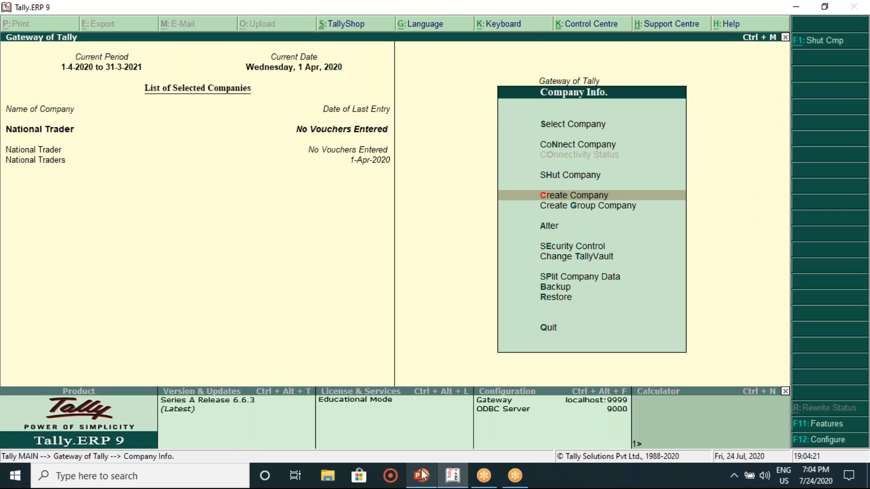
Step: Open a single Ledger Creation form via Accounts Info. > Ledgers > Create
key("Escape")
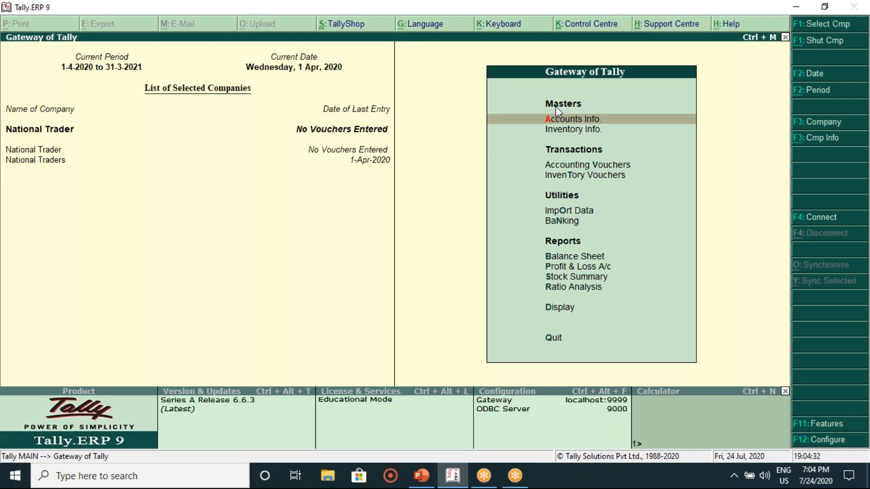
key("Return")
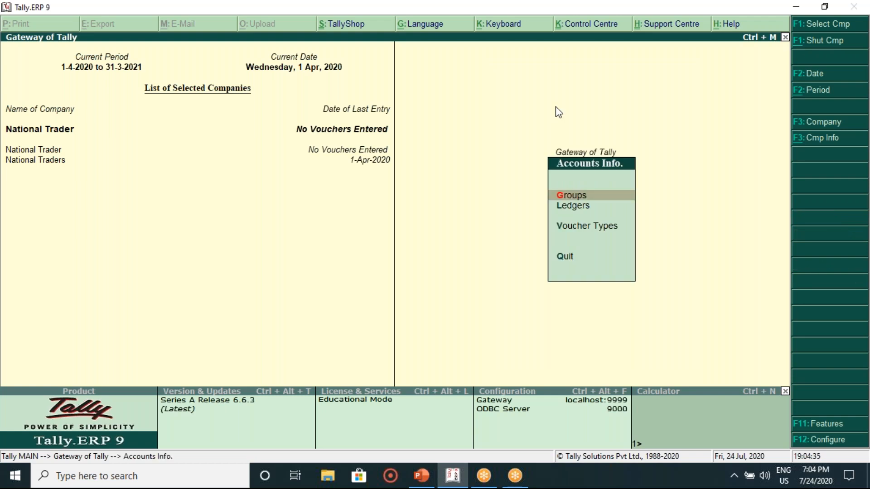
key("Down")
key("Return")
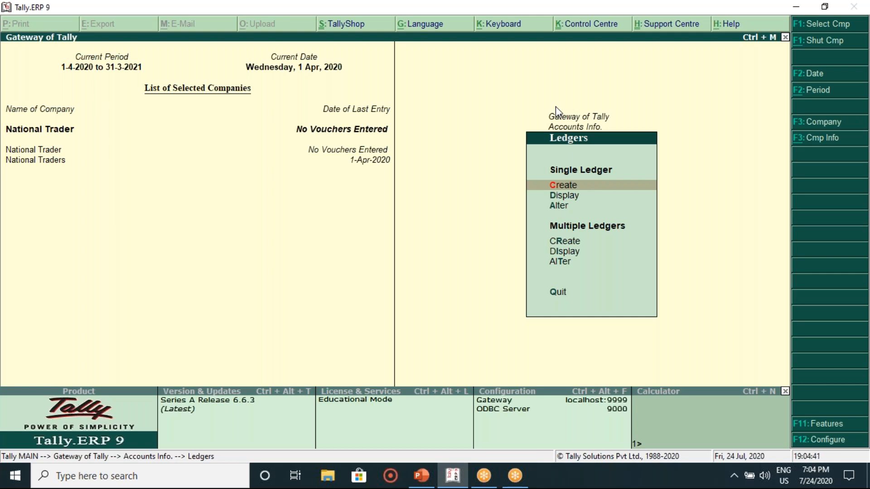
key("Return")
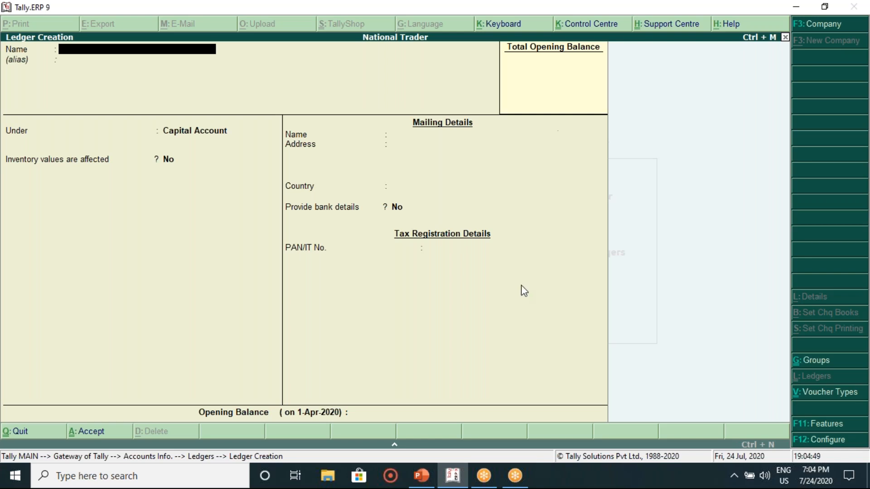
left_click(427, 476)
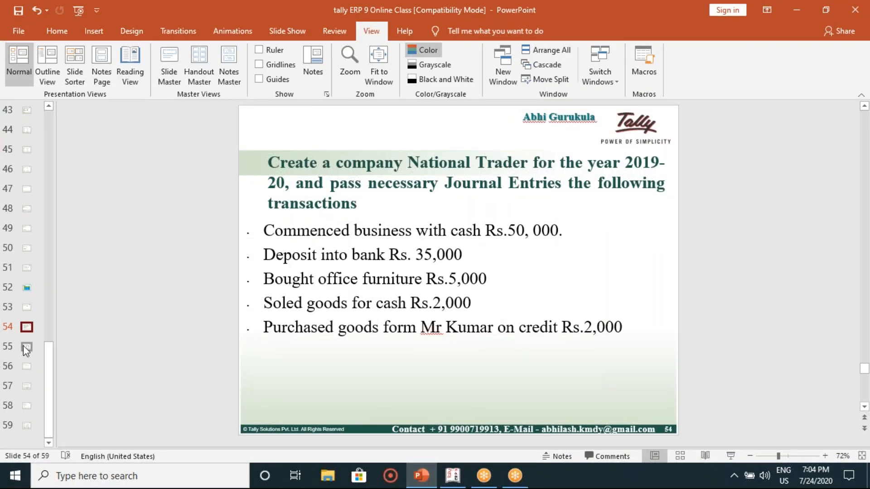
Step: Move from the transactions slide to the slide 55 ledger-and-group table, then return to Tally
left_click(24, 348)
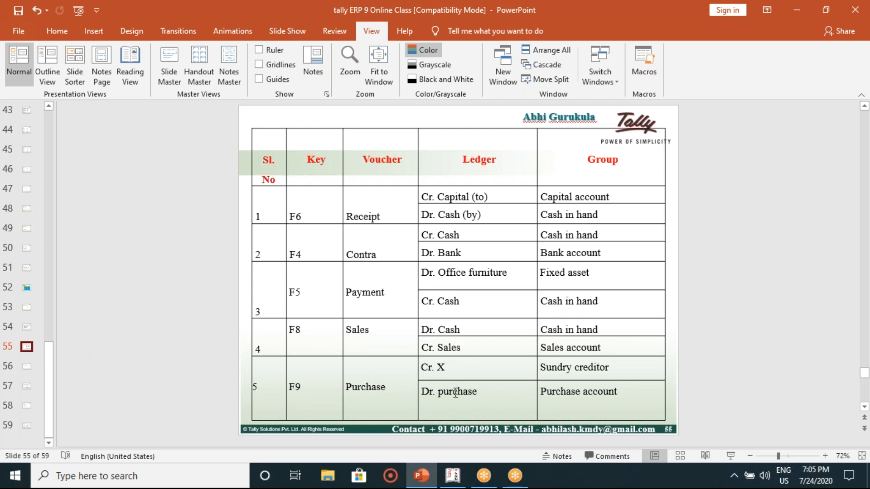
key("Page_Down")
key("Page_Down")
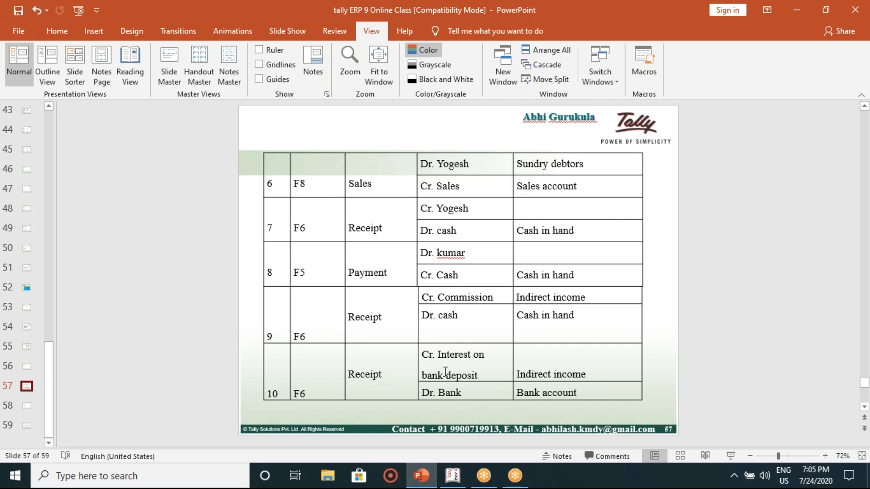
scroll(402, 374, "down", 1)
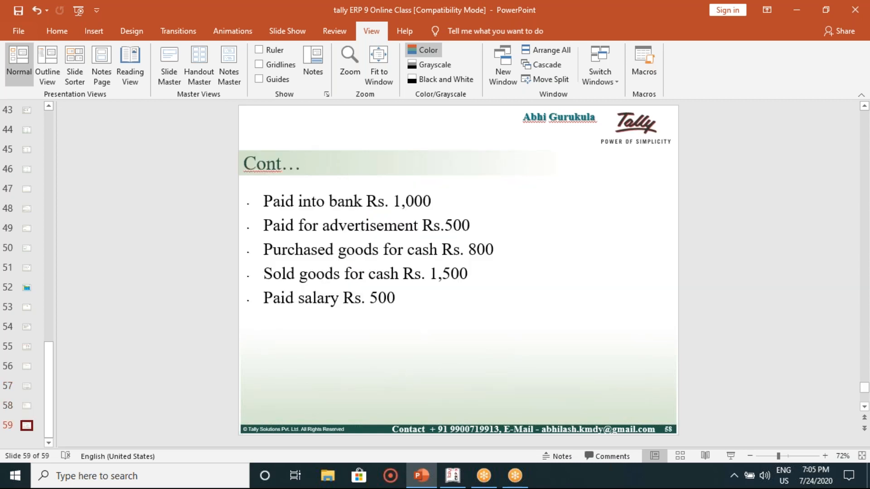
scroll(402, 374, "down", 1)
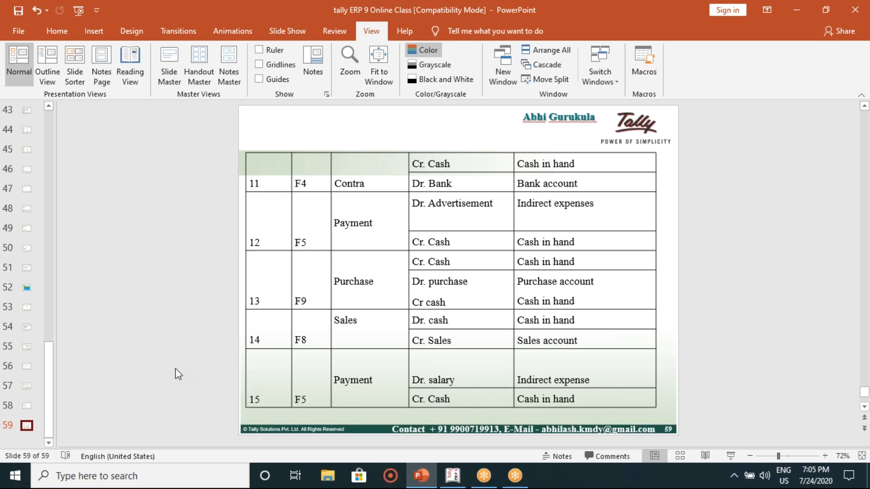
left_click(27, 310)
key("Down")
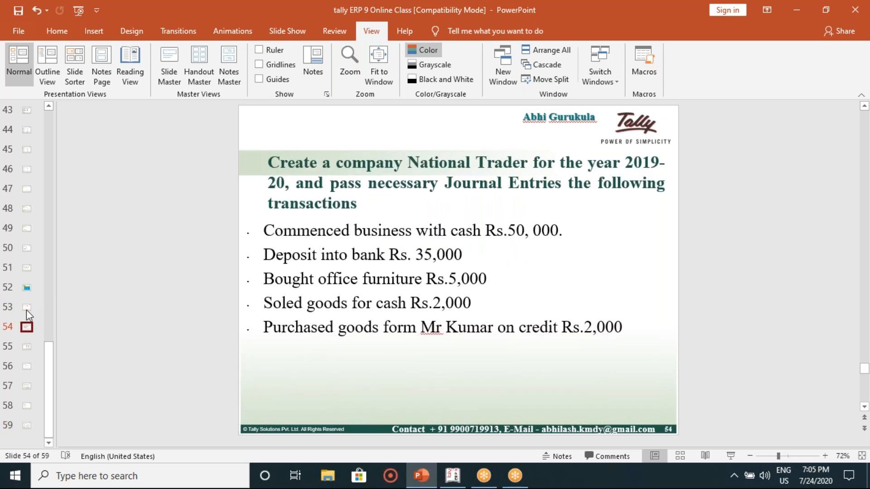
key("Down")
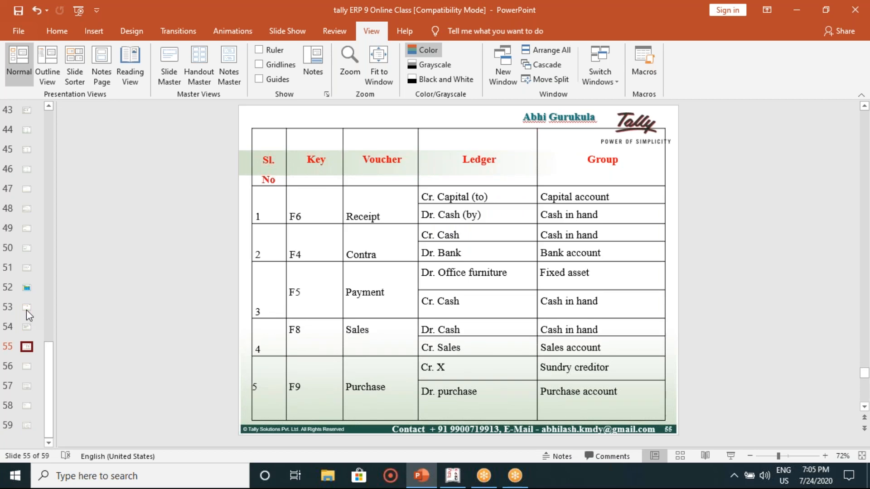
left_click(452, 476)
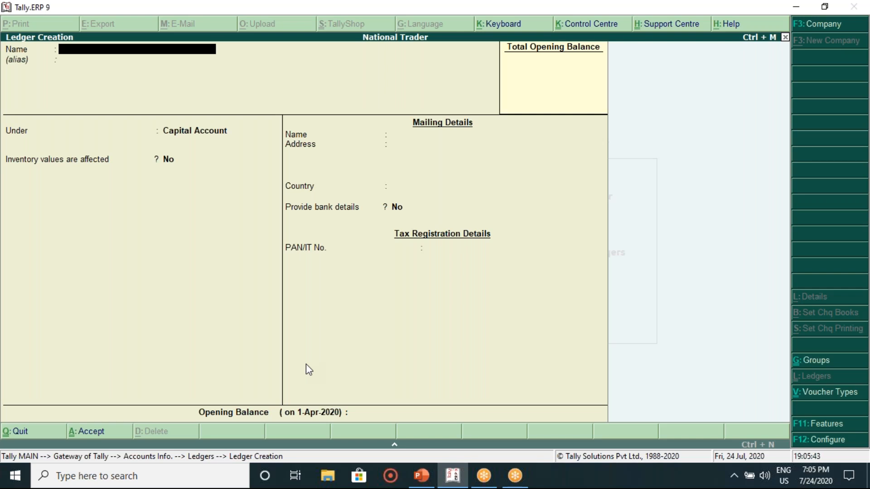
Step: Name the ledger 'Capital' under the Capital Account group and step through its fields
type("Capital")
key("Return")
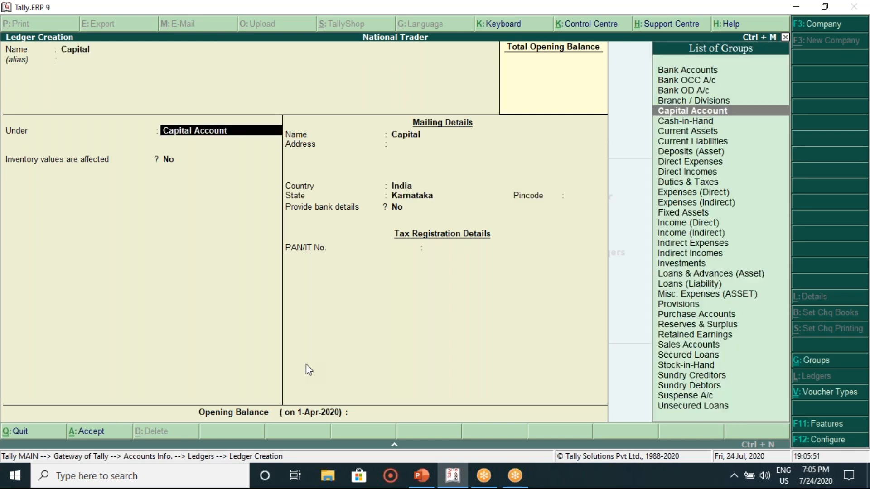
key("Return")
key("Return")
key("Return")
key("Return")
key("Return")
key("Return")
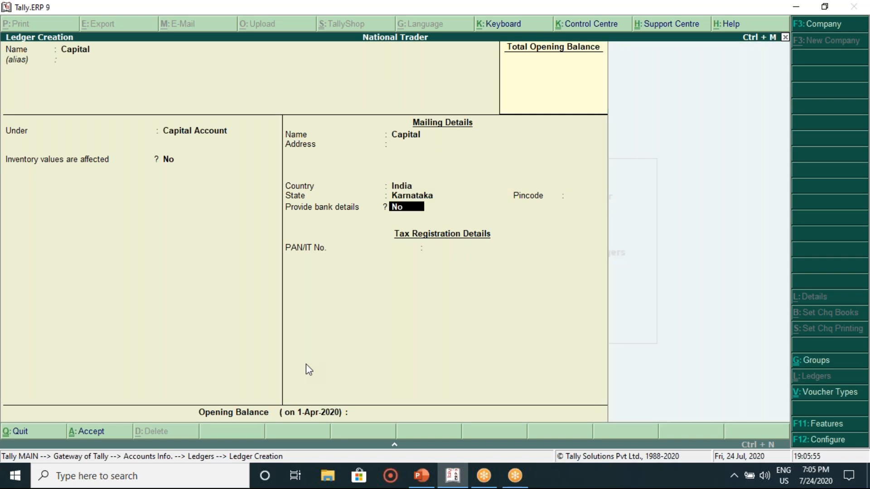
key("Return")
key("Return")
key("Return")
key("Return")
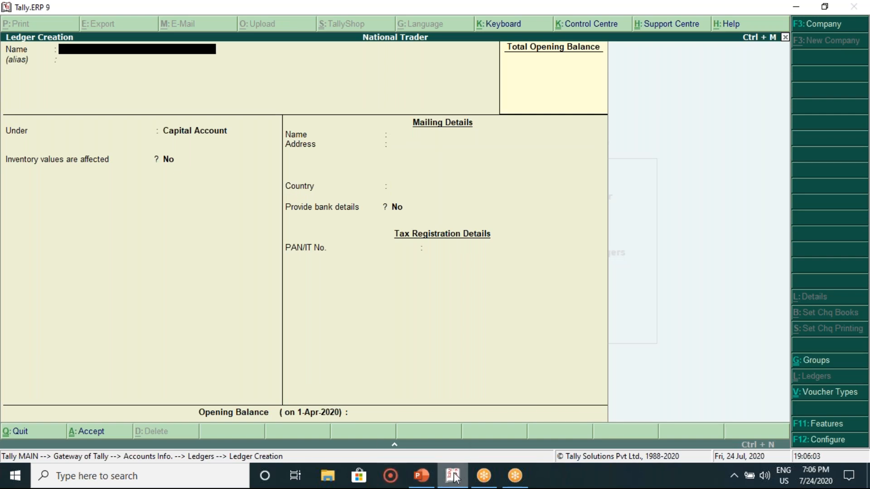
Step: Name a new ledger 'Bank' and assign it to the Bank Accounts group
left_click(422, 477)
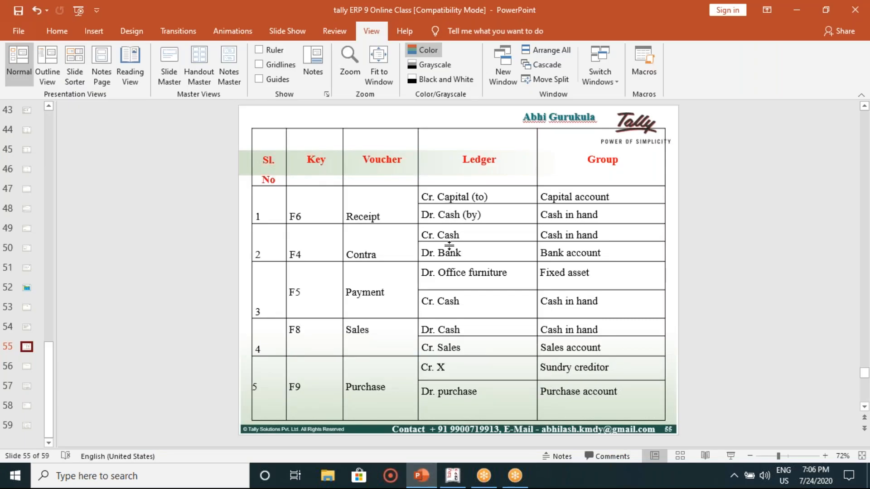
left_click(453, 479)
type("Bank")
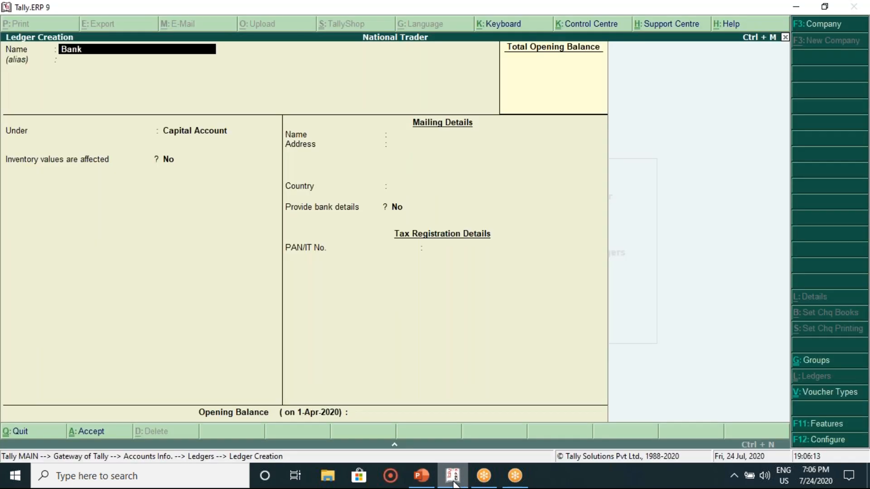
key("Return")
key("Return")
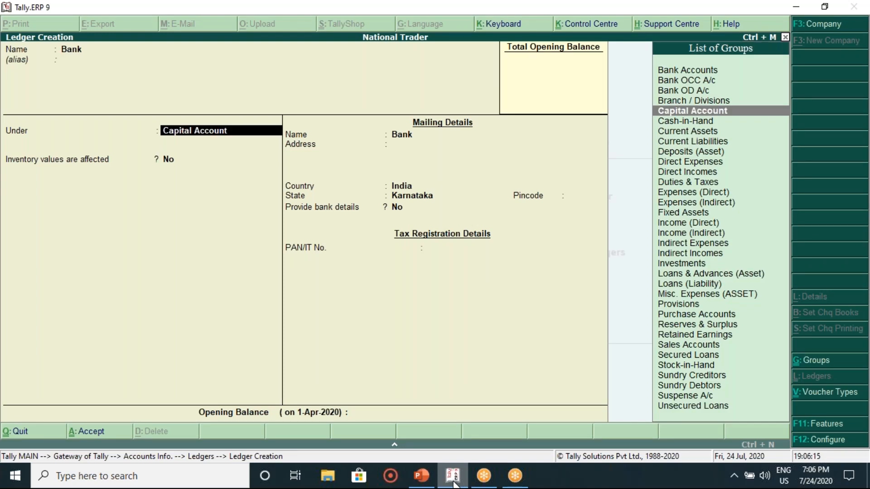
type("Bank")
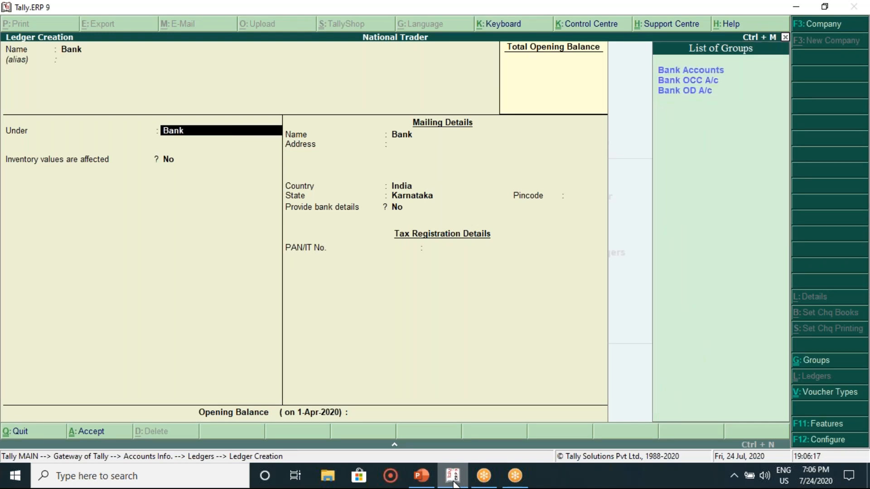
left_click(648, 35)
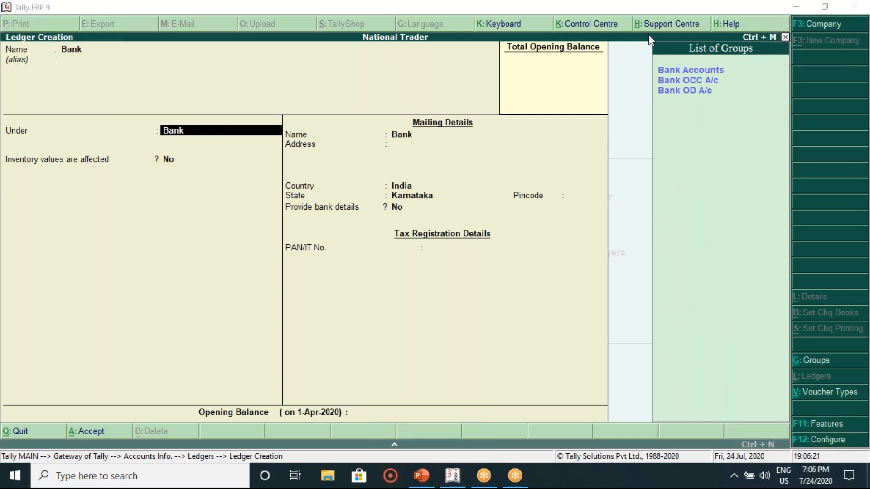
left_click(680, 74)
key("Return")
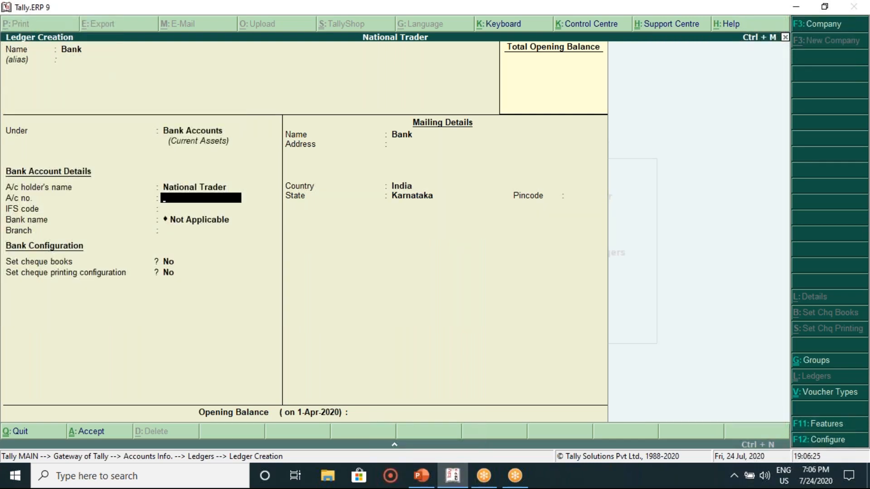
Step: Skip the bank, cheque and mailing details, keeping Karnataka, and save the Bank ledger
key("Return")
key("Return")
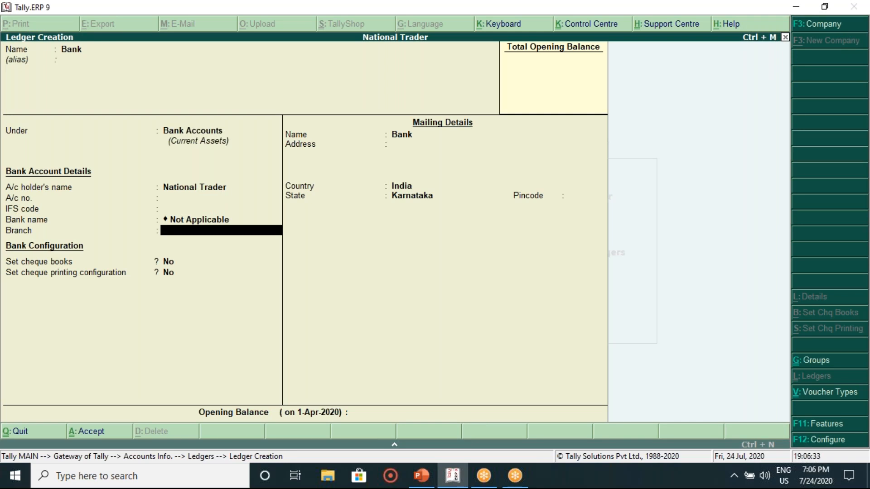
key("Return")
key("Return")
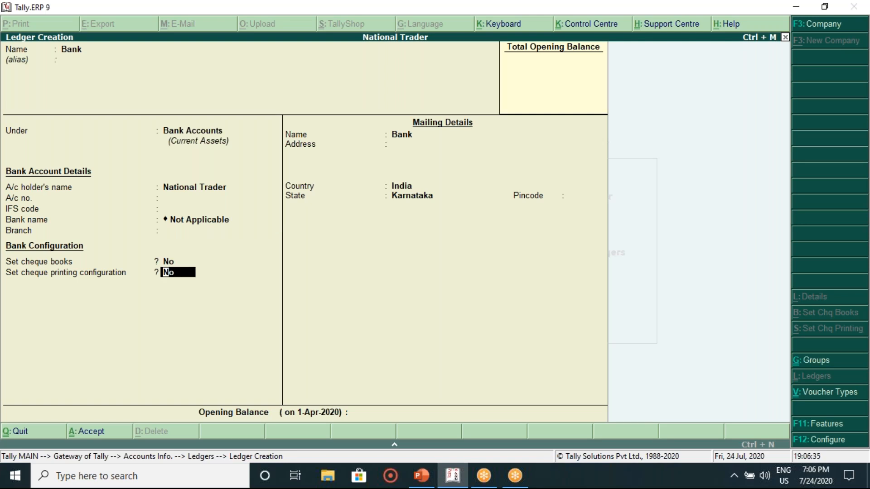
key("Return")
key("Return")
key("Return")
key("Return")
key("Return")
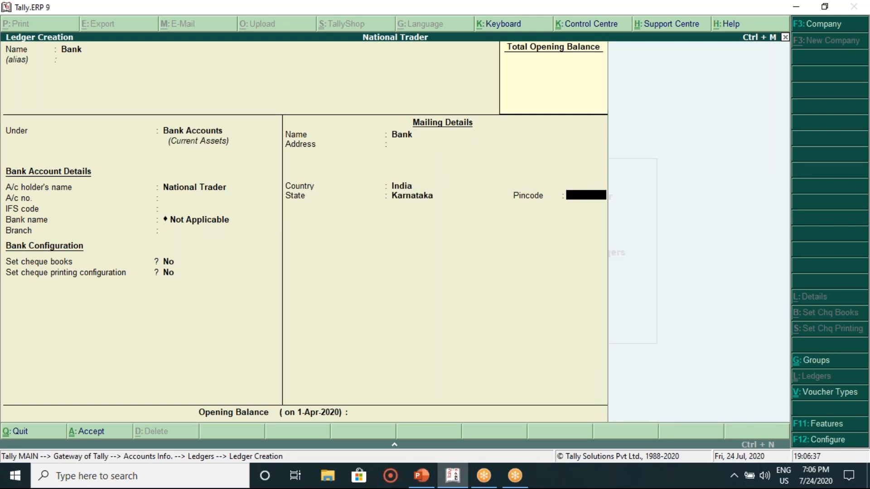
key("Return")
key("Return")
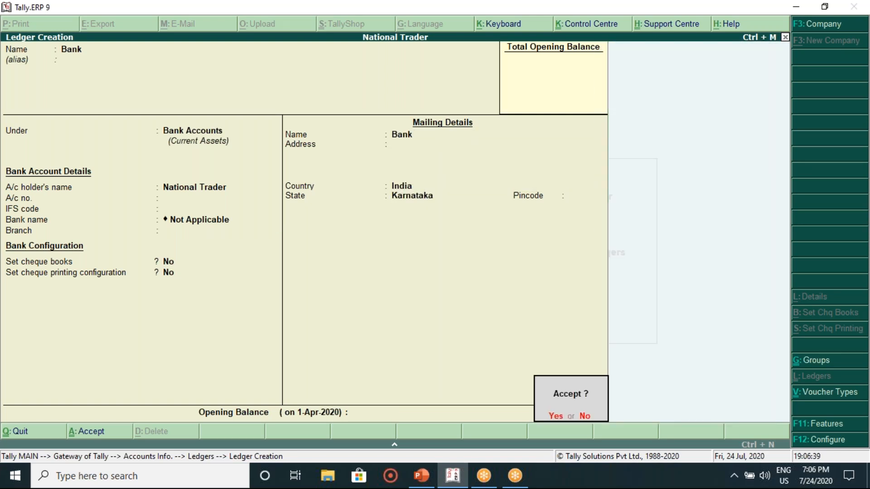
key("Return")
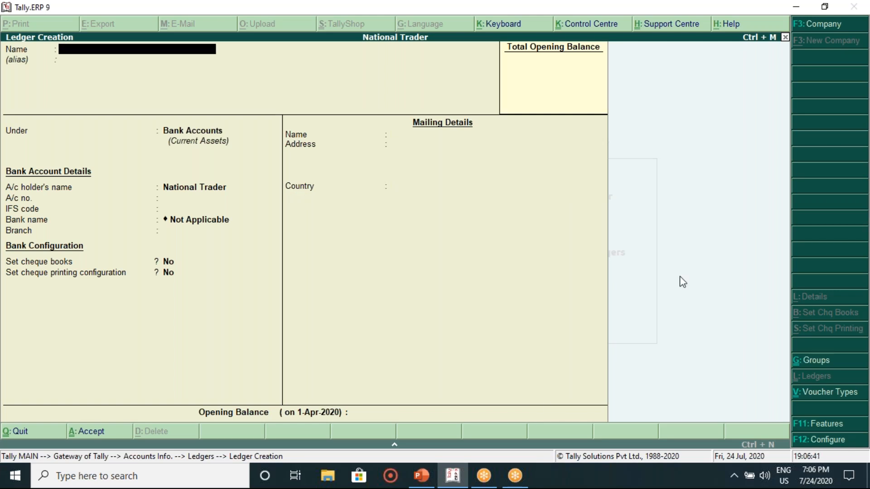
Step: Create the 'Office Furniture' ledger under Fixed Assets and save it
left_click(428, 480)
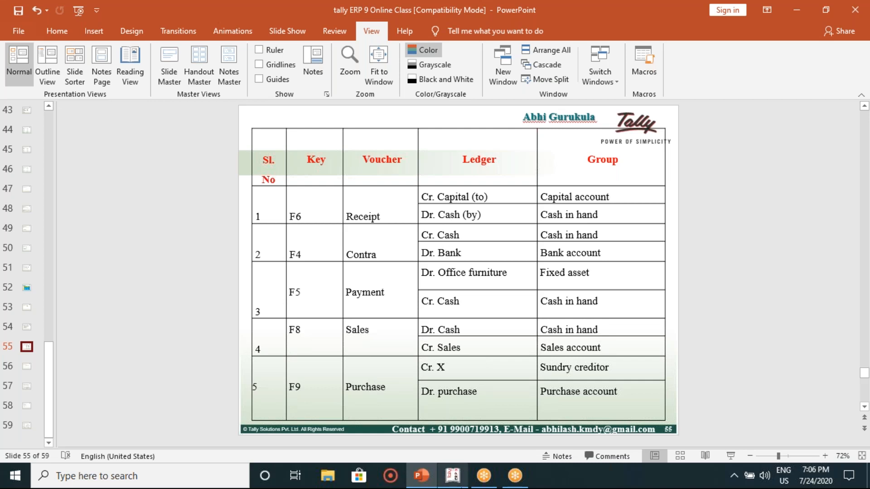
left_click(453, 476)
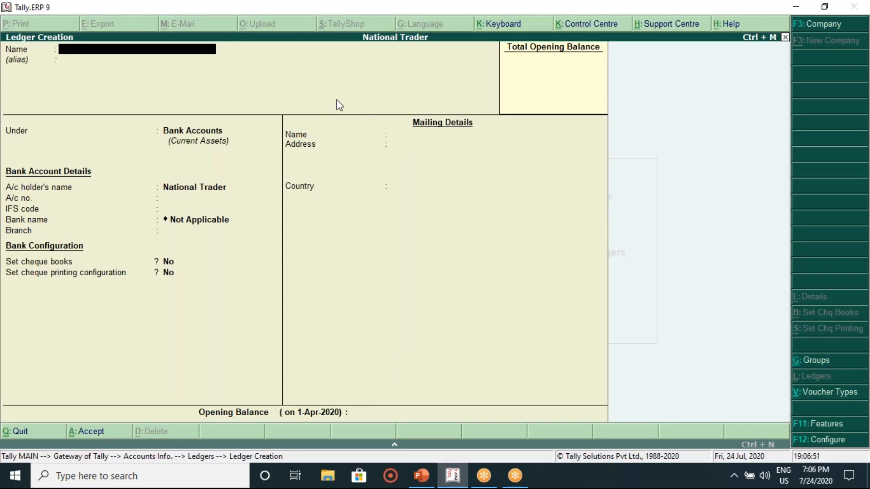
type("Office Furniture")
key("Return")
key("Return")
type("Fi")
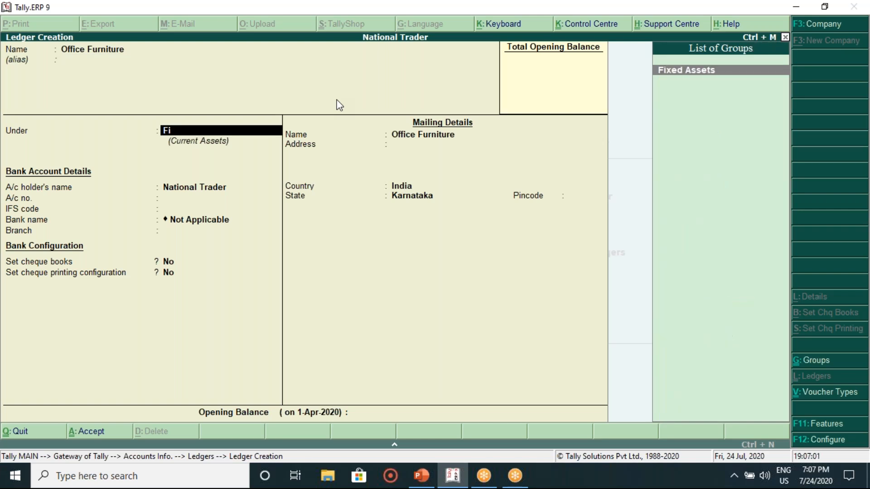
key("Return")
key("Return")
key("Return")
key("Return")
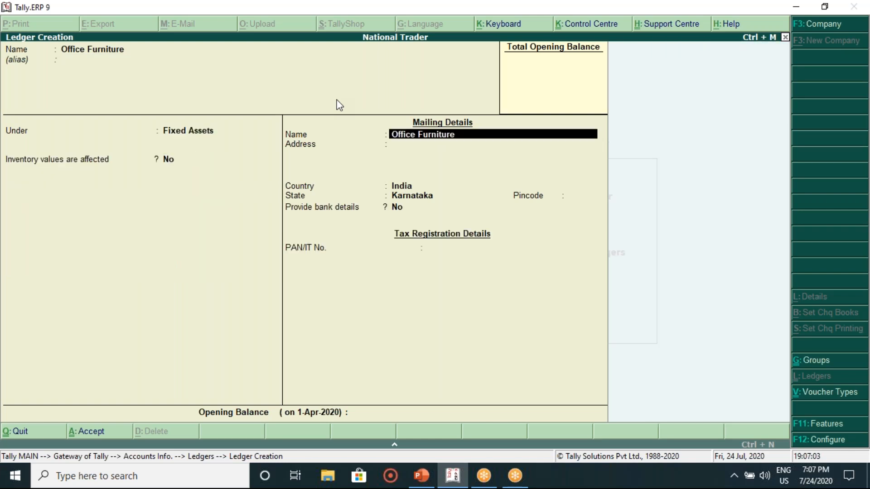
key("Return")
key("Return")
key("Return")
key("Return")
key("Return")
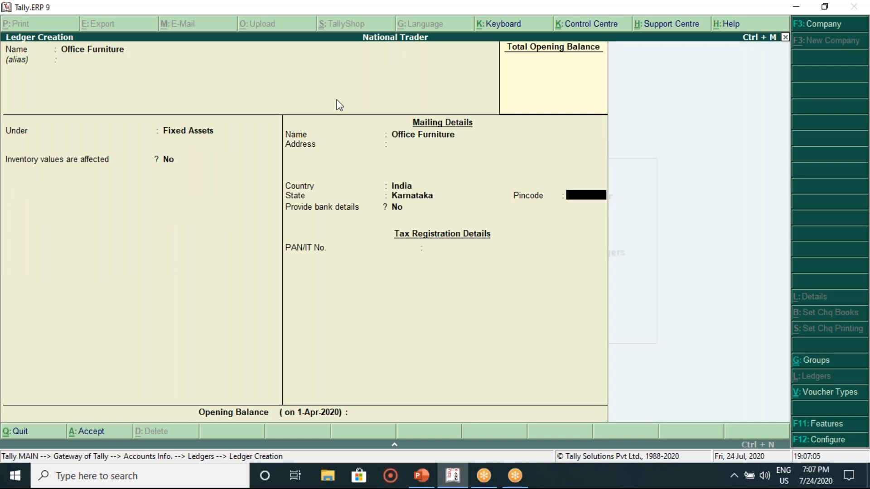
key("Return")
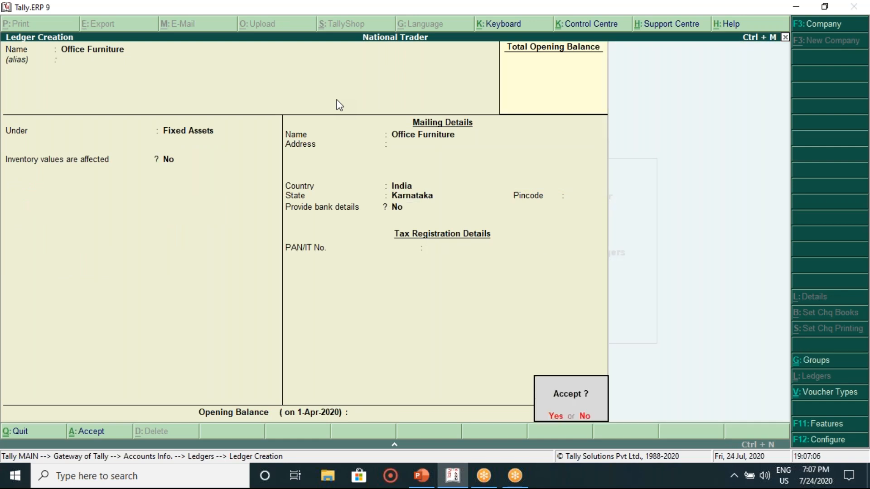
key("Return")
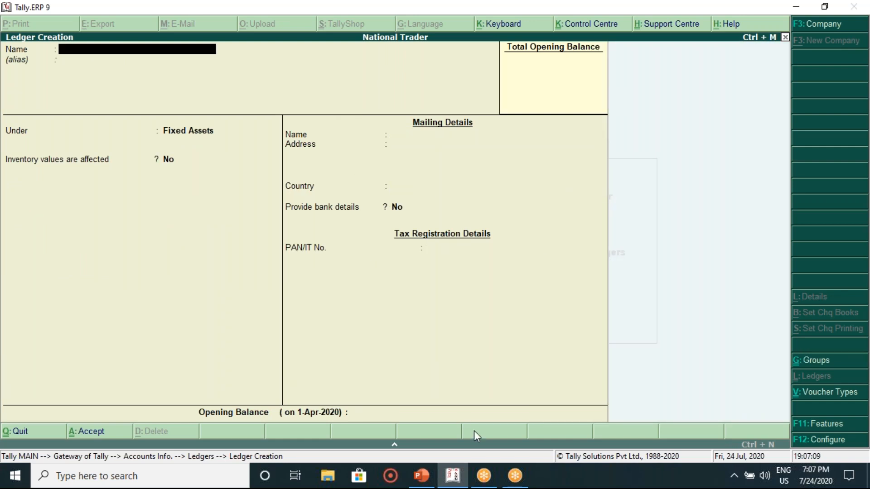
left_click(422, 476)
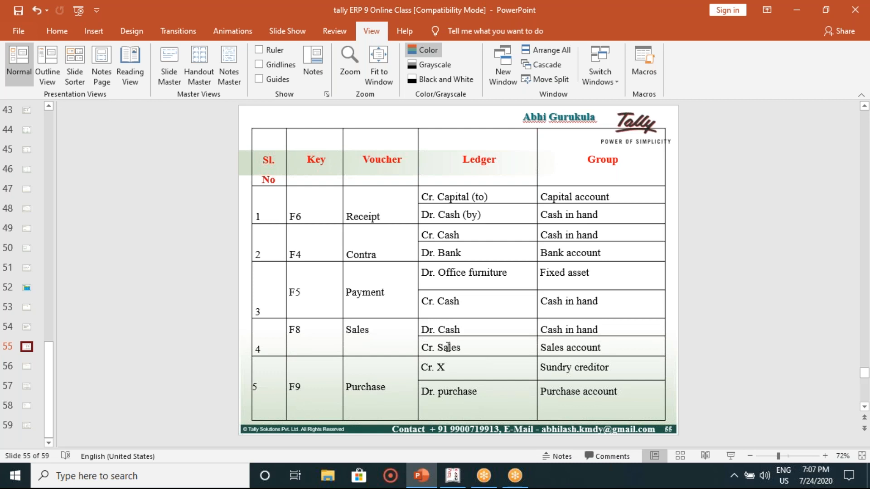
Step: Create the 'Sales' ledger under the Sales Accounts group
left_click(453, 476)
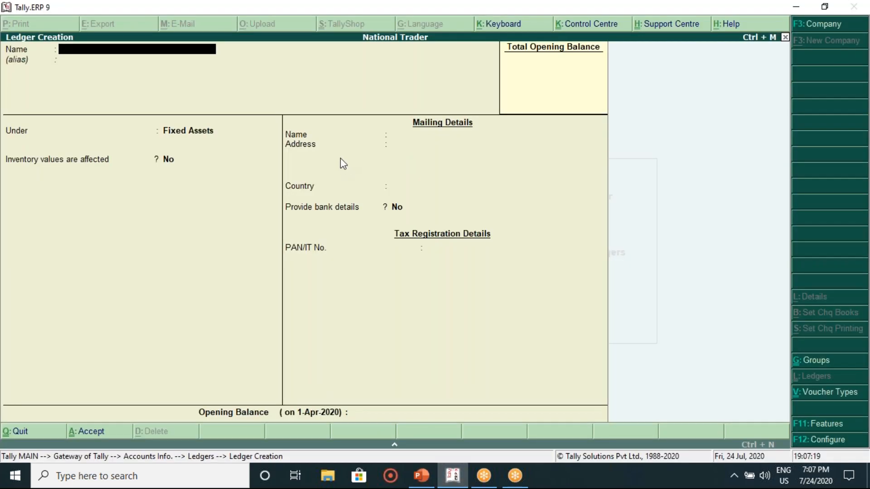
type("Sales")
key("Return")
key("Return")
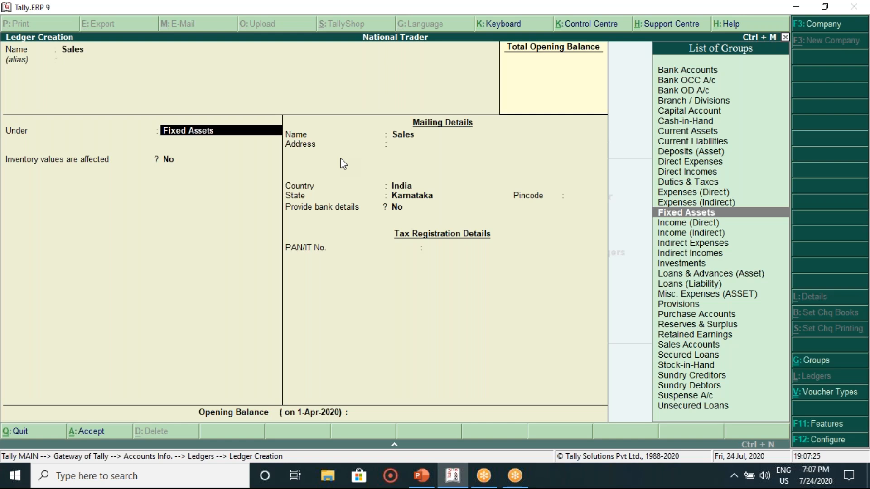
type("Sal")
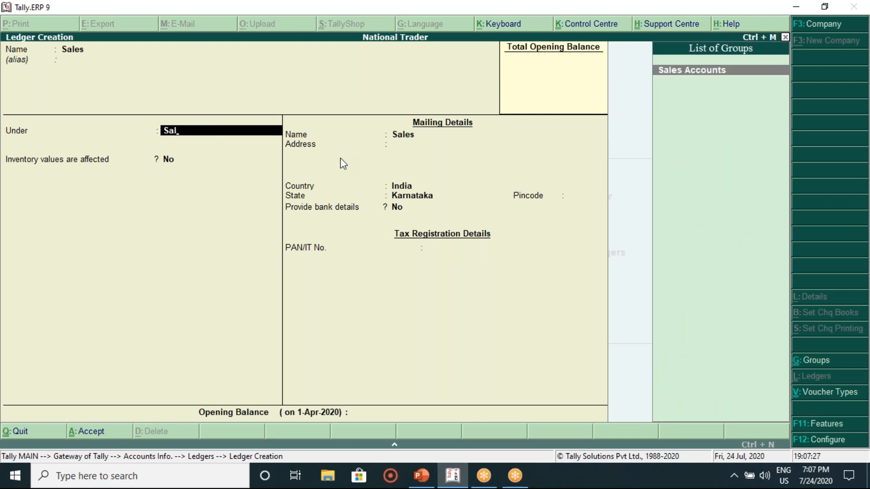
key("Return")
key("Return")
key("Return")
key("Return")
key("Return")
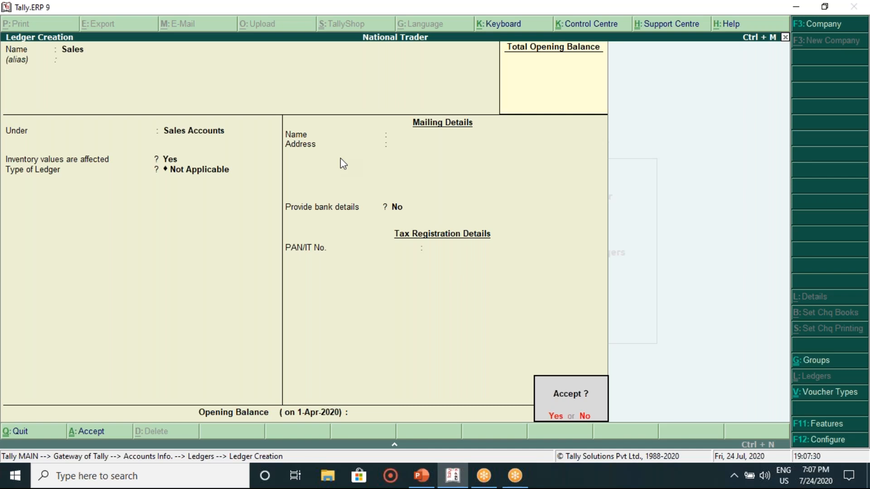
key("Return")
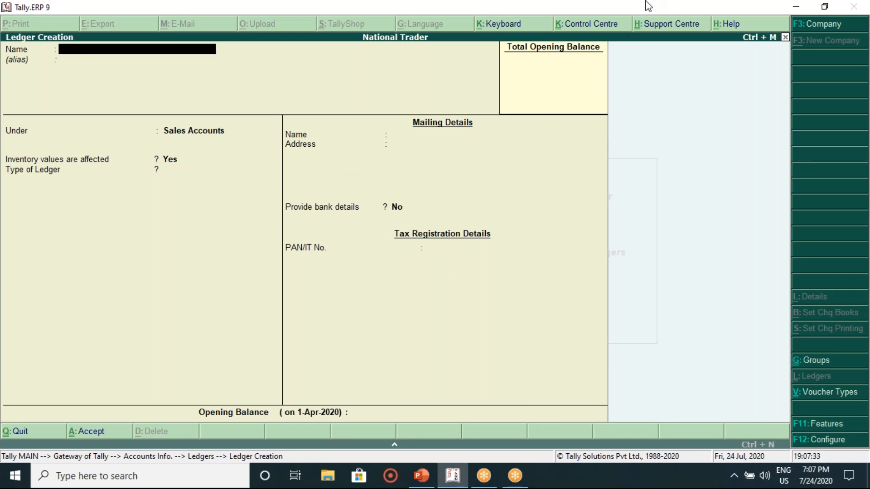
left_click(605, 18)
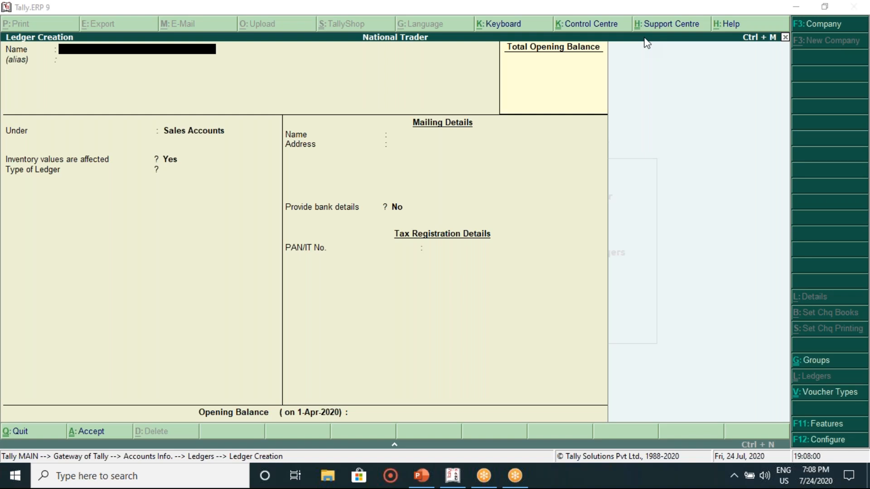
Step: Replace X in slide 55's Purchase row Cr. cell with the supplier's name, then return to Tally
left_click(451, 481)
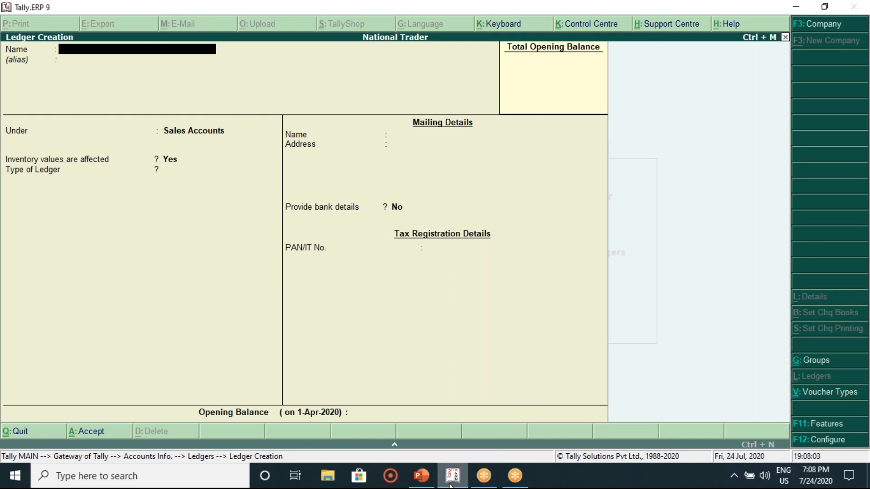
left_click(422, 477)
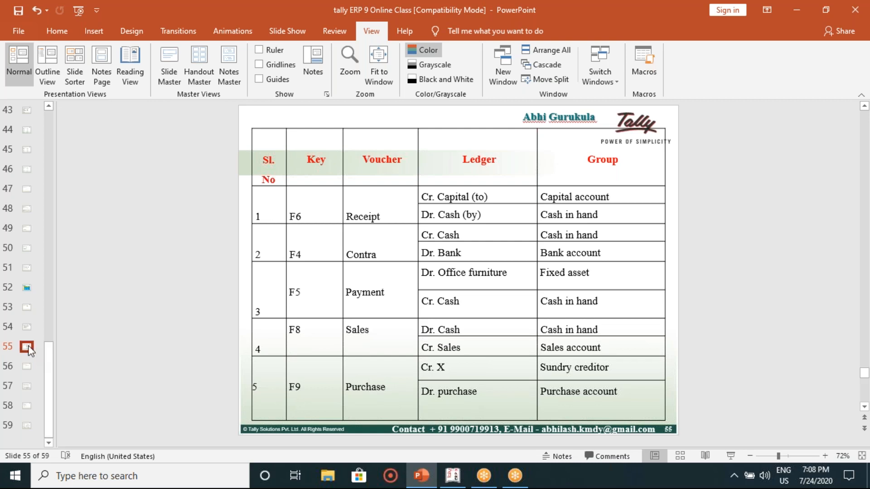
left_click(24, 326)
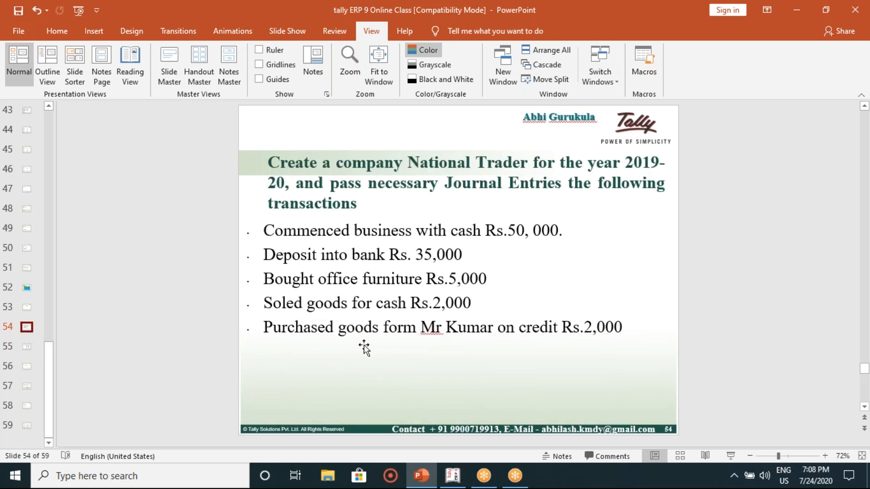
left_click(26, 347)
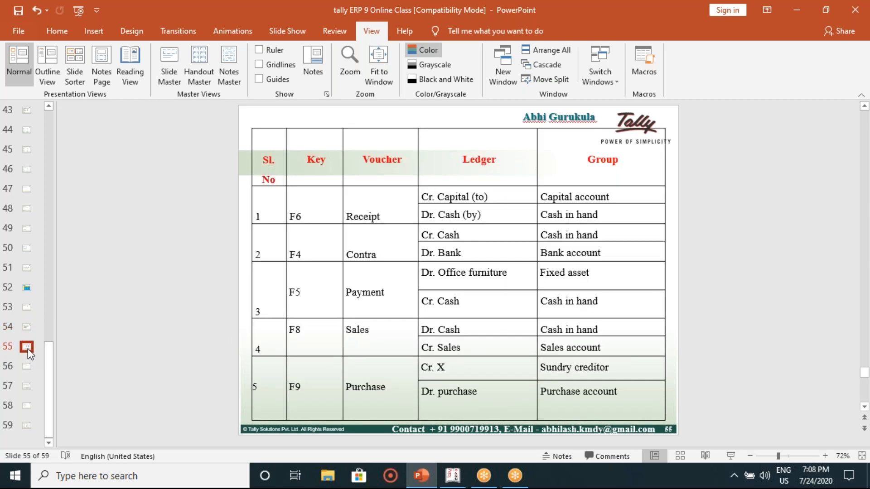
left_click(477, 365)
key("BackSpace")
type("Ky")
key("BackSpace")
type("umar")
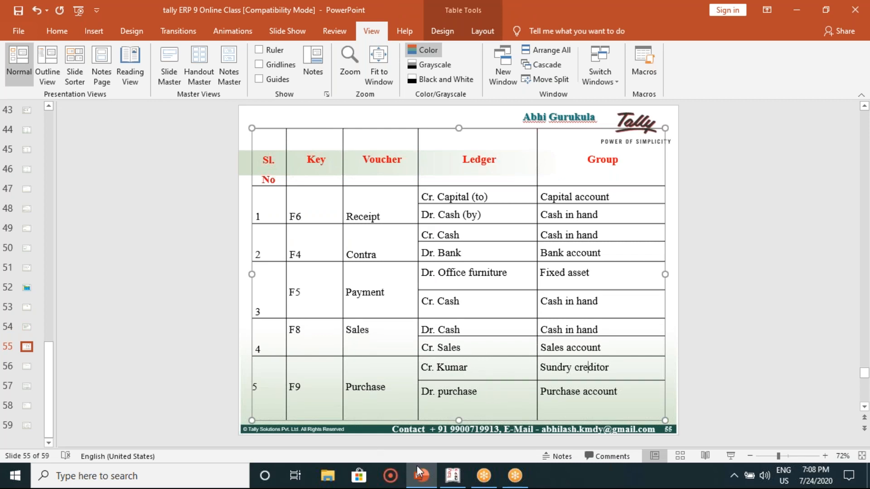
left_click(444, 480)
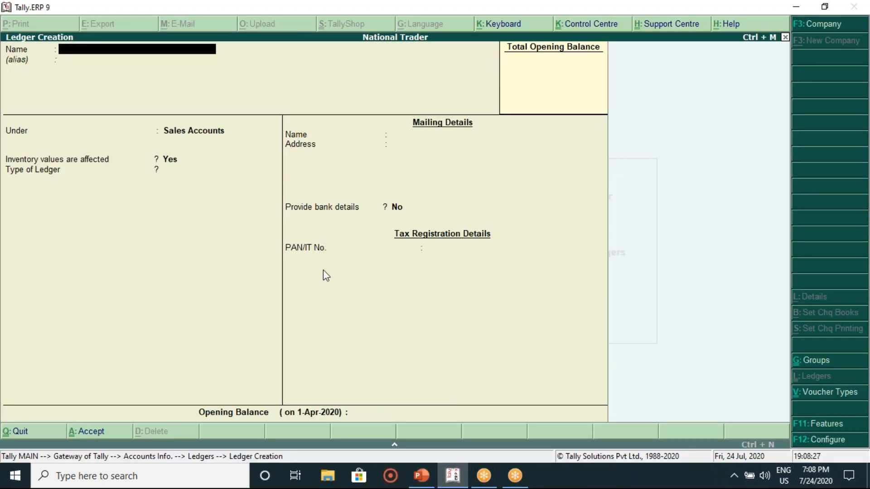
Step: Enter 'Mr Kumar' as the new ledger's name
type("Mr Kumar")
key("Return")
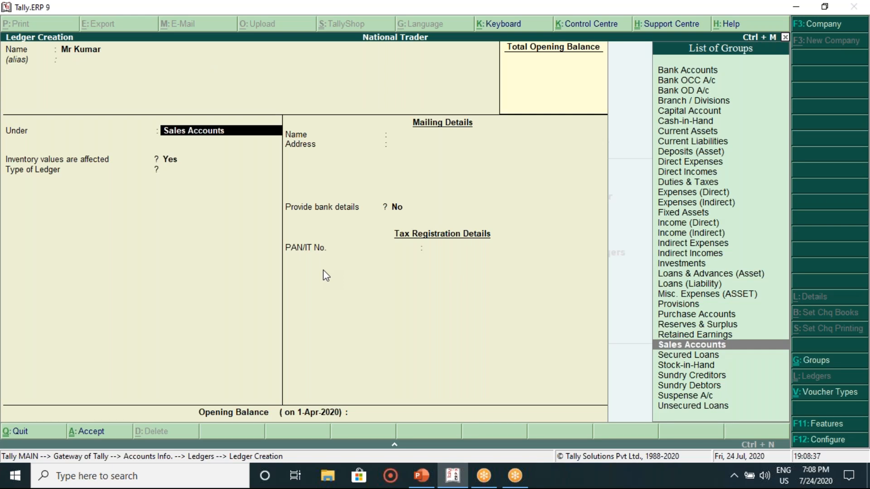
Step: Place Mr Kumar under Sundry Creditors, save the ledger, and return to the slides
type("S")
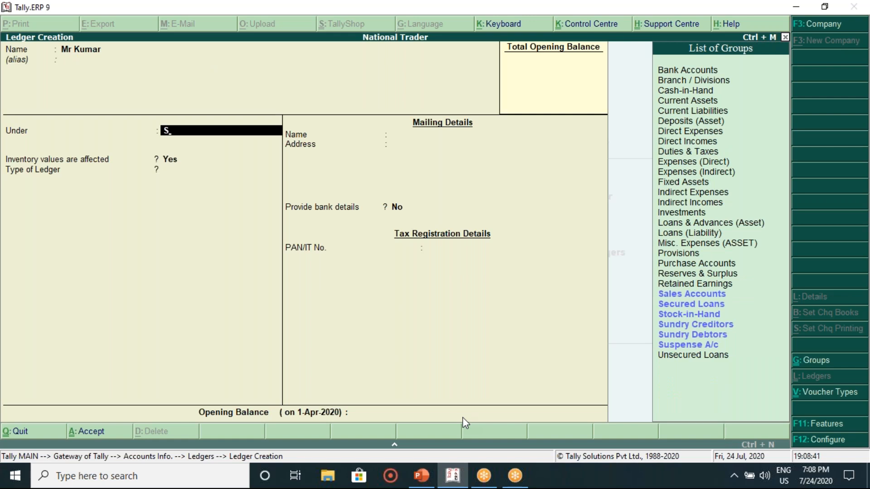
left_click(422, 485)
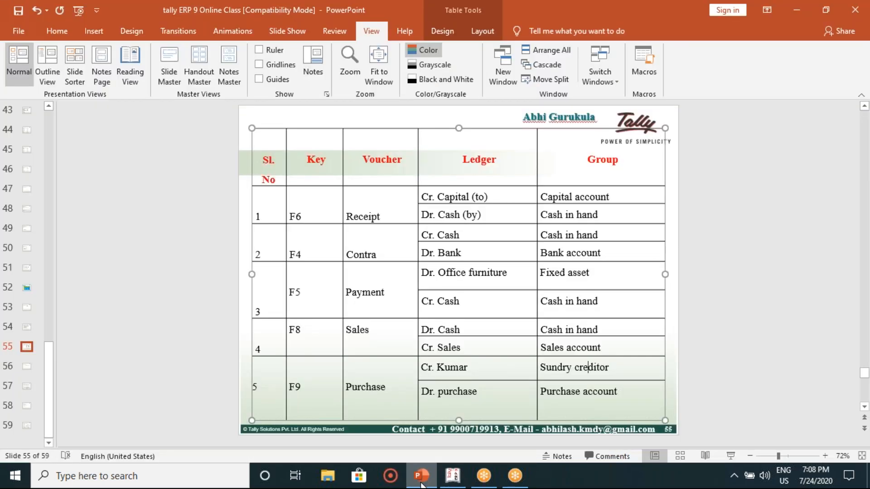
left_click(422, 484)
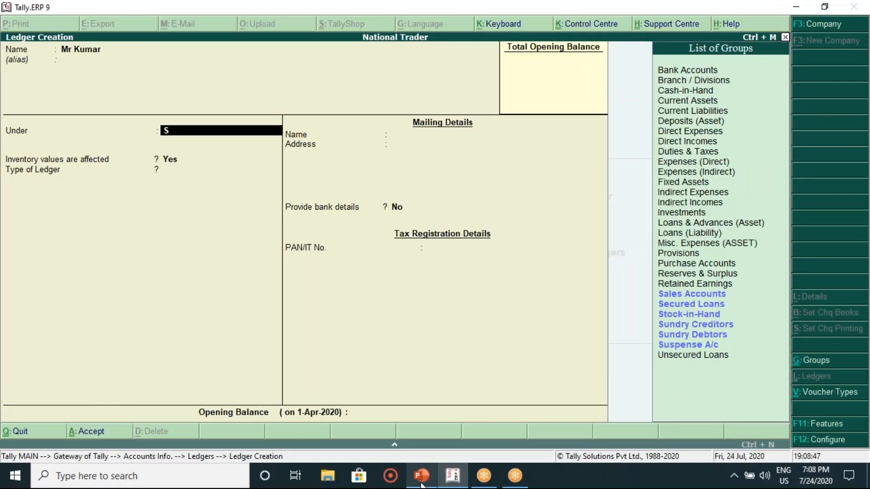
key("Down")
key("Down")
key("Down")
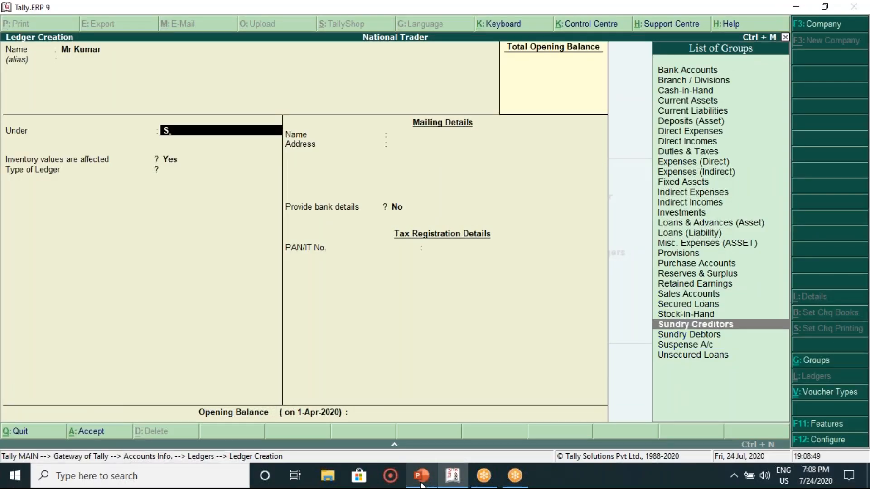
key("Return")
key("Return")
key("Return")
key("Return")
key("Return")
key("Return")
key("Return")
key("Return")
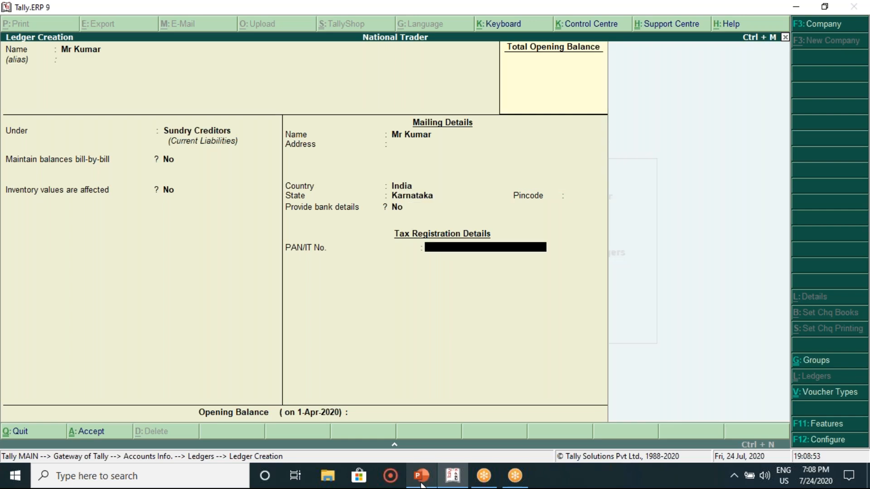
key("Return")
key("Return")
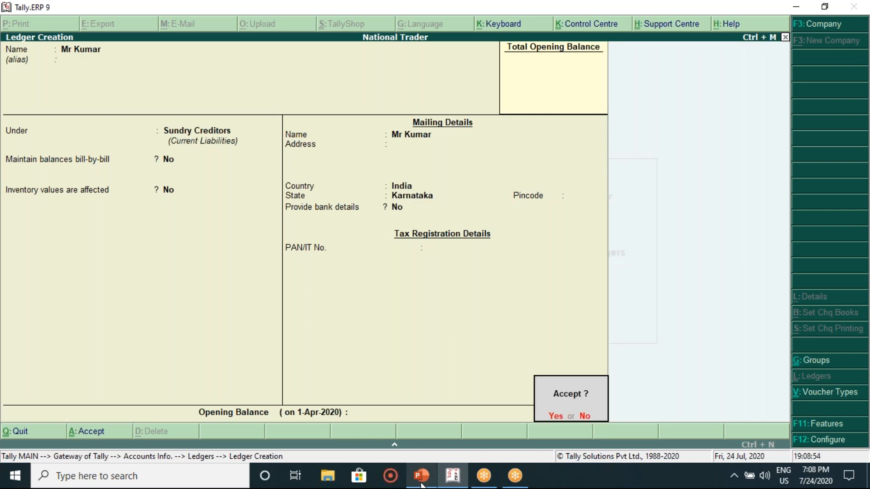
key("Return")
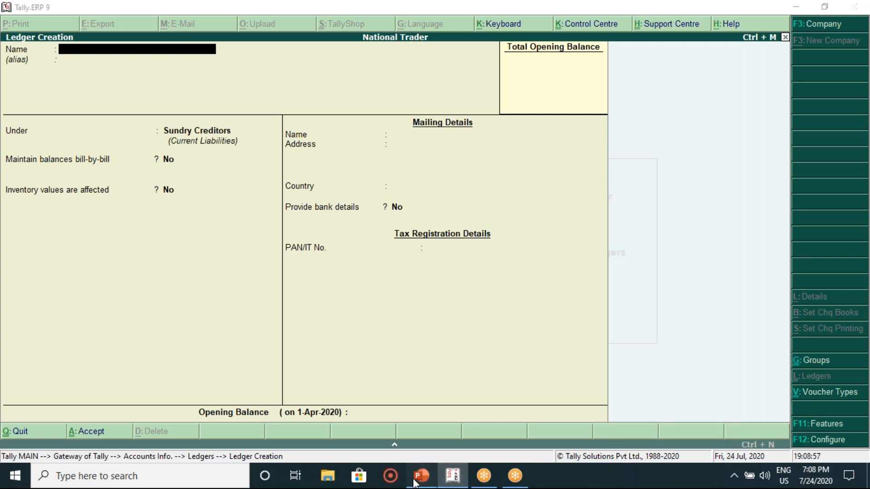
left_click(418, 483)
left_click(229, 410)
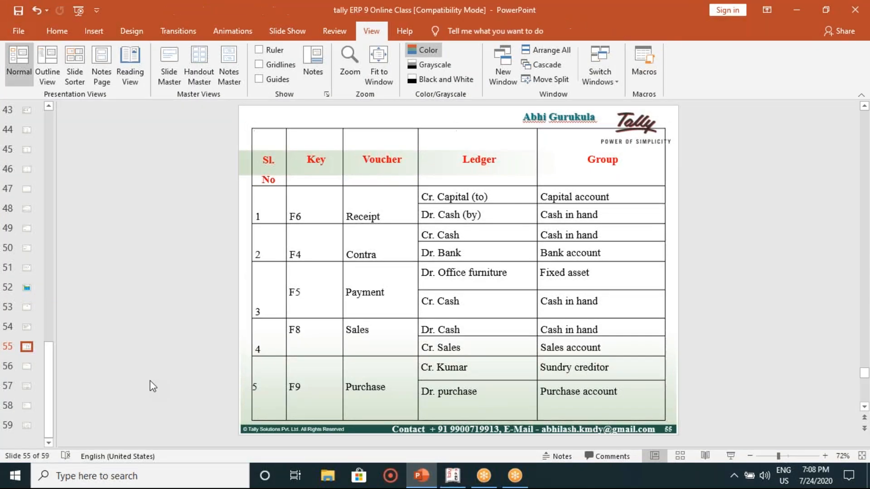
Step: Review the slide 54 and slide 57 transaction tables, then go back to Tally's ledger form
left_click(26, 332)
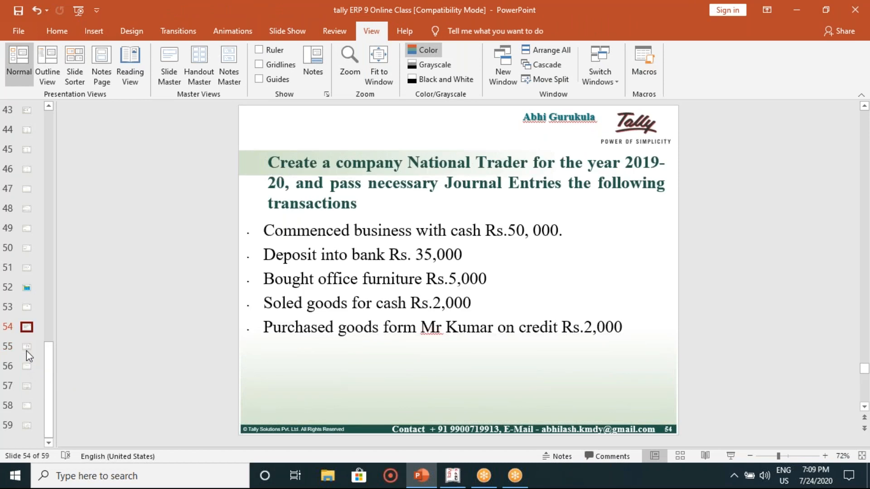
left_click(30, 386)
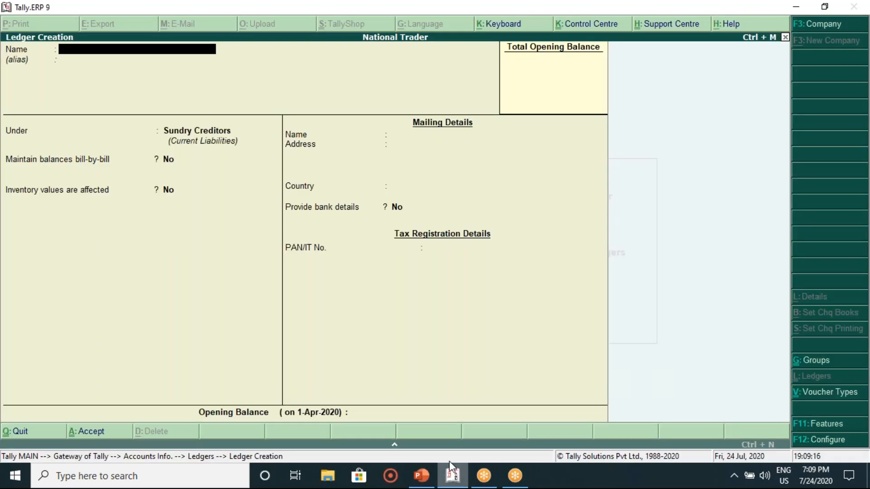
left_click(453, 413)
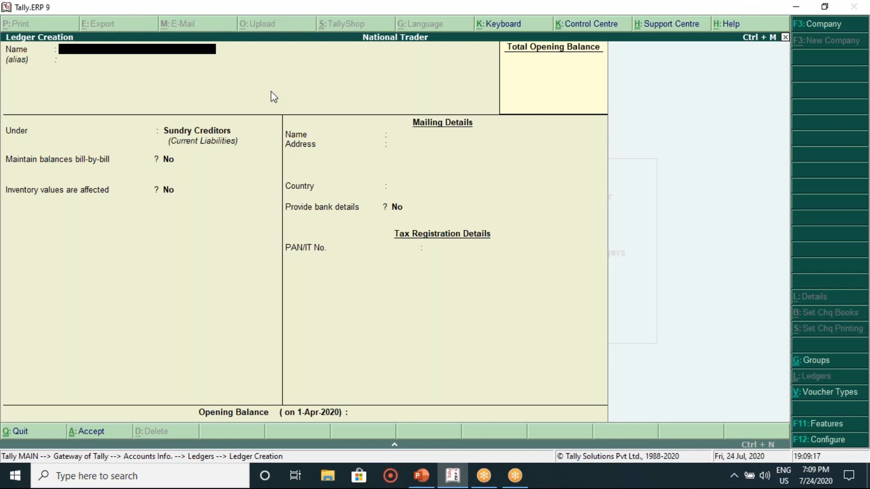
Step: Save a 'Mr Yogesh' ledger grouped under Sundry Debtors, then bring the slides up again
type("Mr Yogesh")
key("Return")
key("Return")
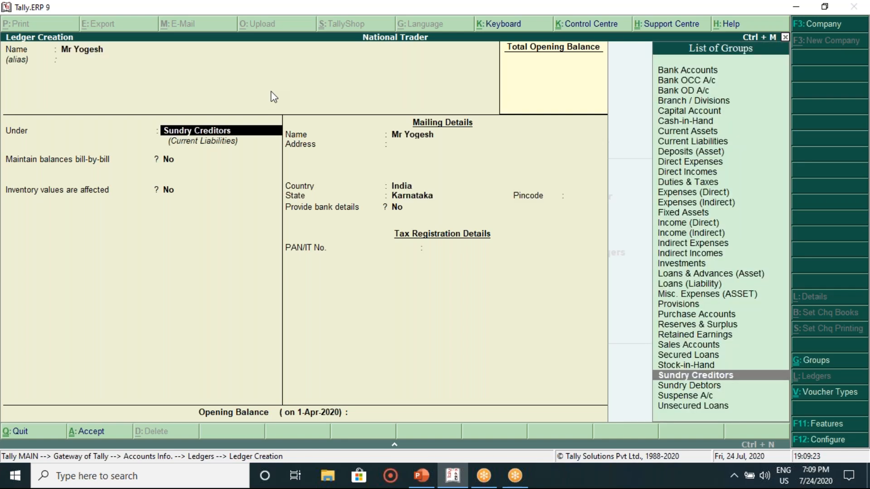
type("Su")
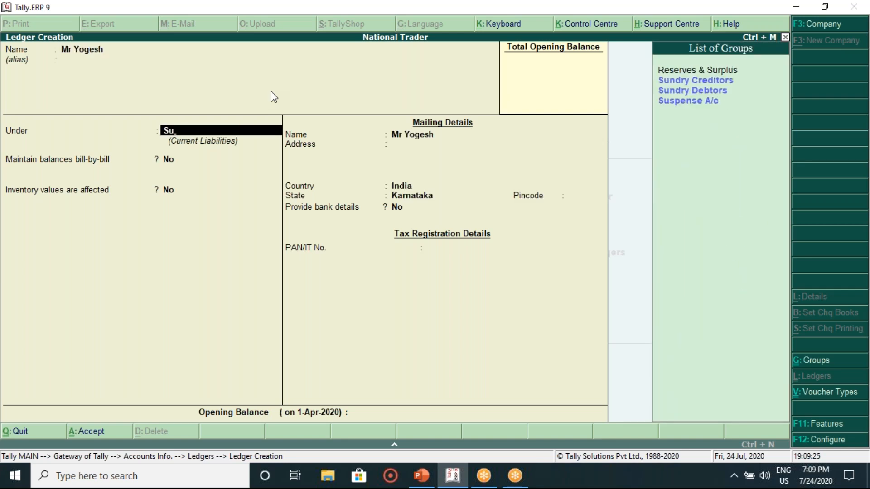
key("Down")
key("Return")
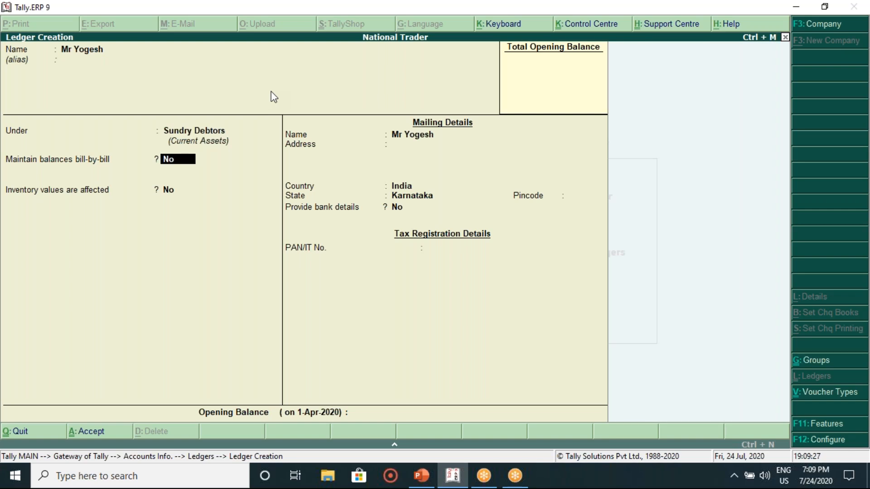
key("Return")
key("Return")
key("Return")
key("Return")
key("Return")
key("Return")
key("Return")
key("Return")
key("Return")
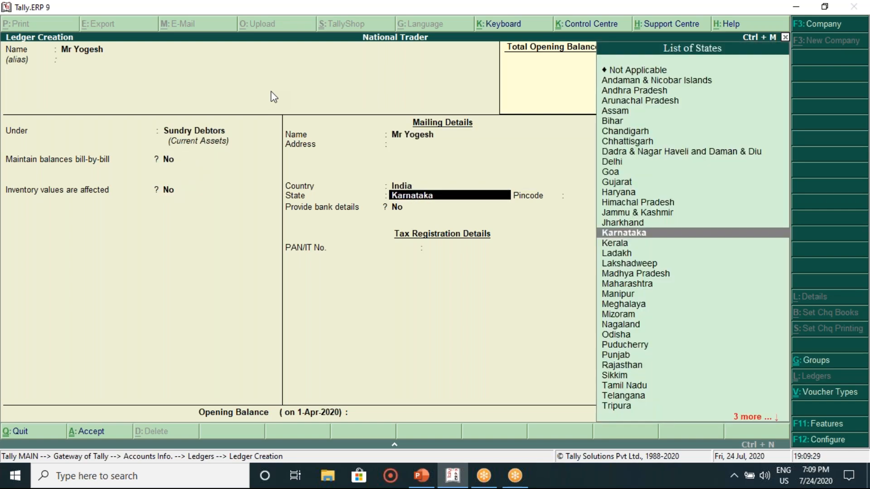
key("Return")
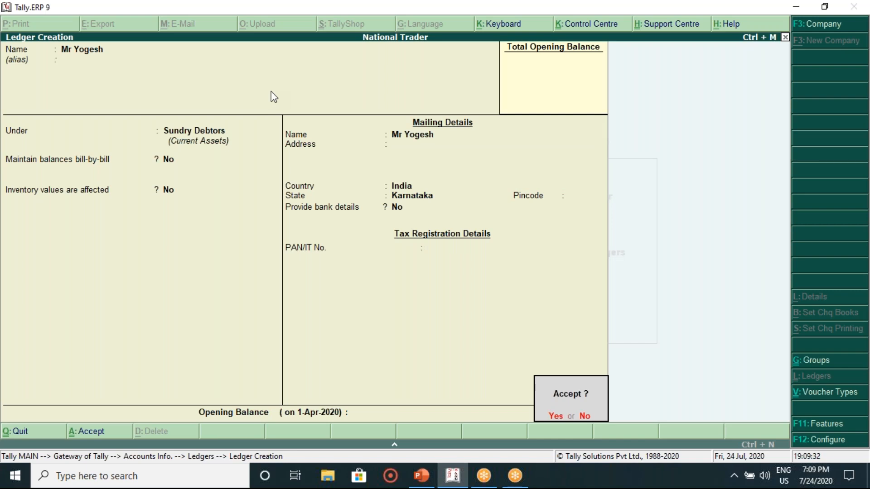
key("Return")
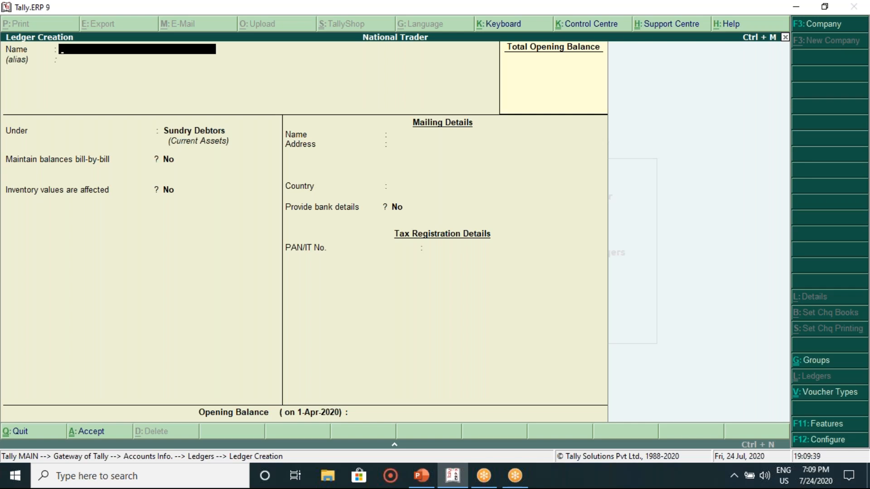
left_click(422, 476)
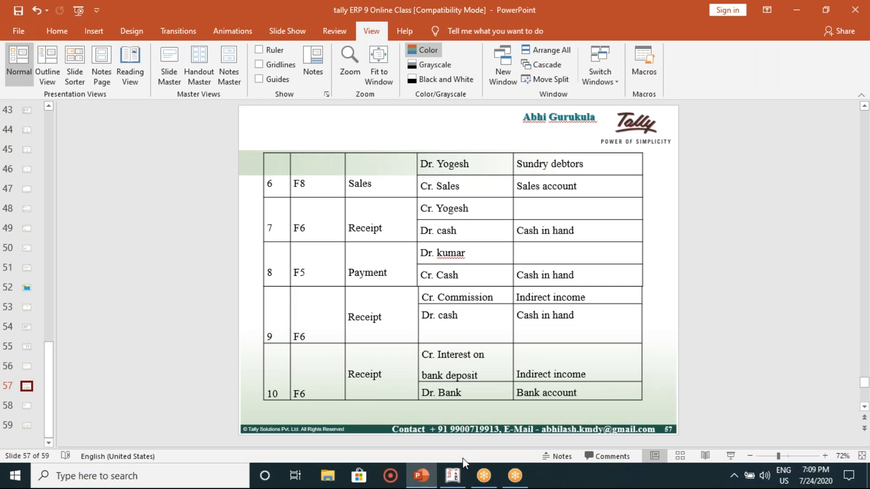
Step: Back in Tally, name the new ledger 'Purchase'
left_click(452, 476)
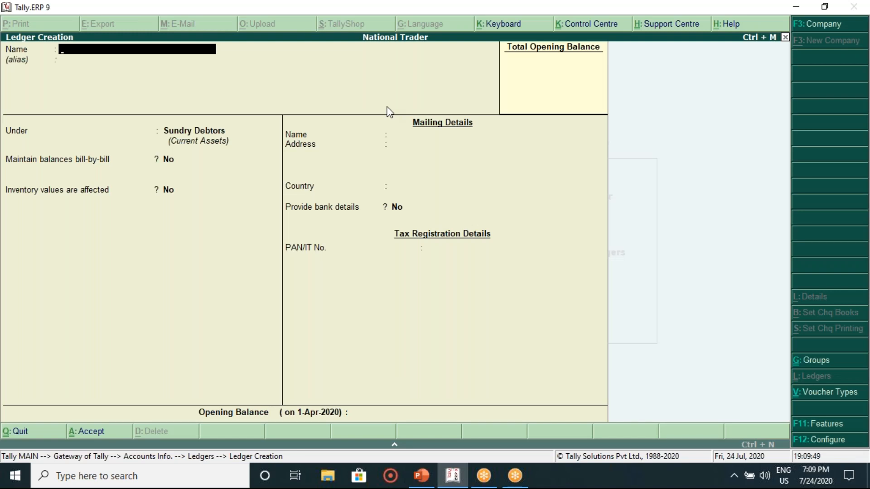
type("Pu")
type("rcha")
type("s")
key("BackSpace")
type("se")
key("Return")
Step: Set the Purchase ledger's group to Purchase Accounts
key("Return")
type("P")
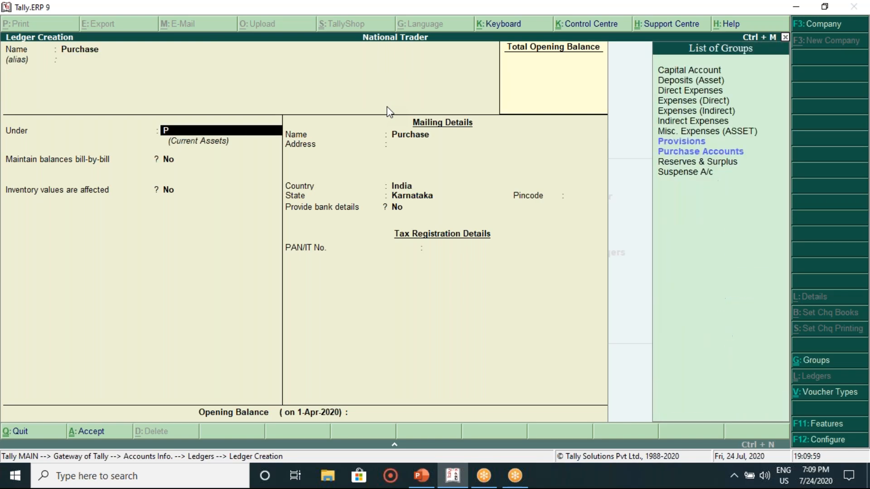
key("Down")
key("Up")
key("Down")
key("Return")
key("Return")
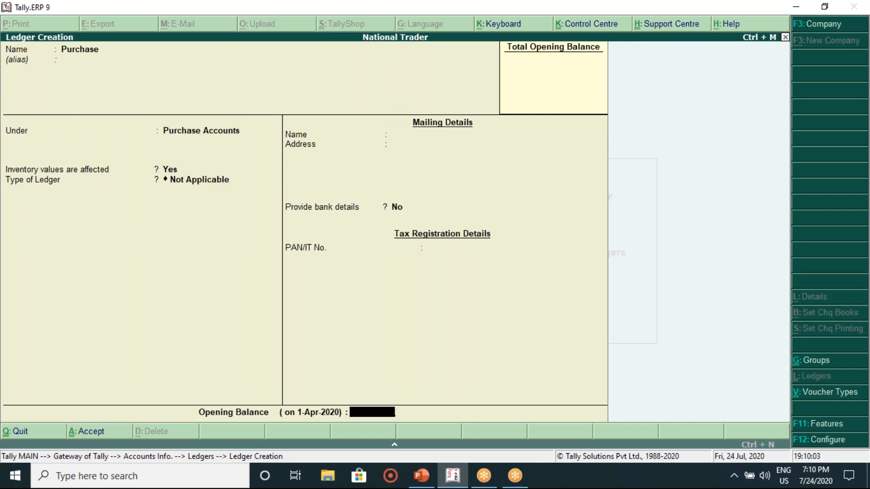
key("Return")
key("Return")
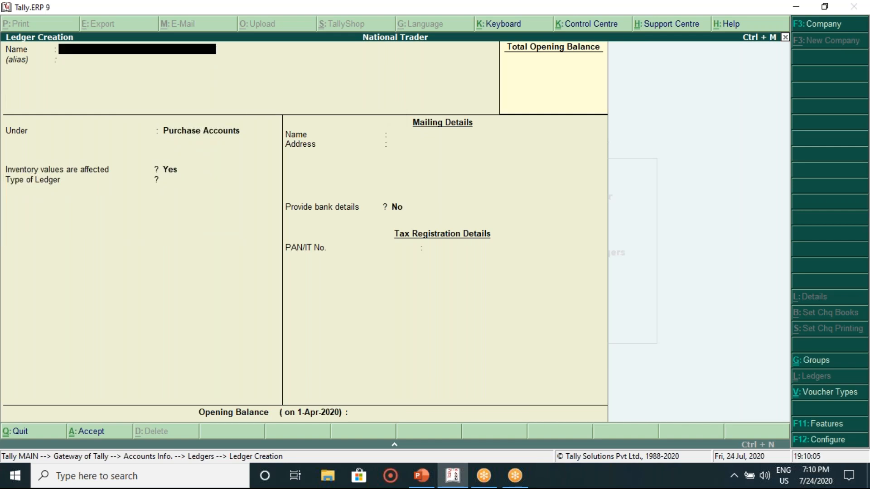
Step: Look over the slide 55 voucher table, then step through to the slide 57 table
left_click(422, 476)
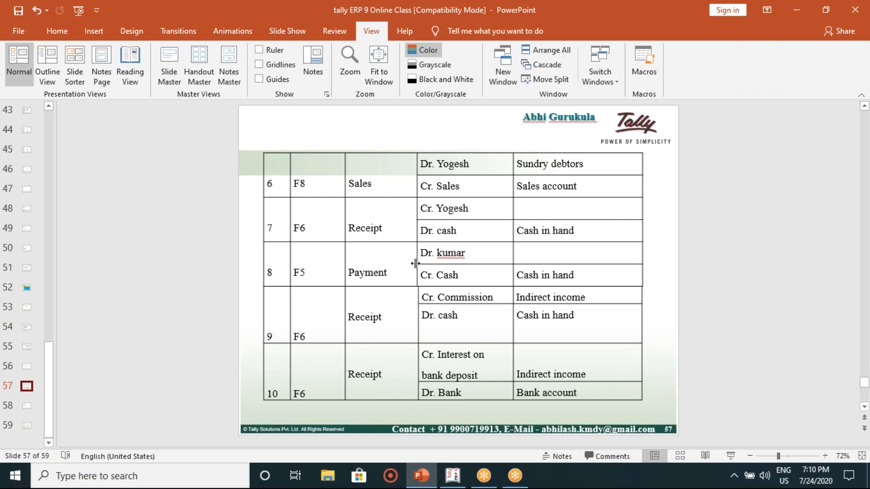
left_click(31, 351)
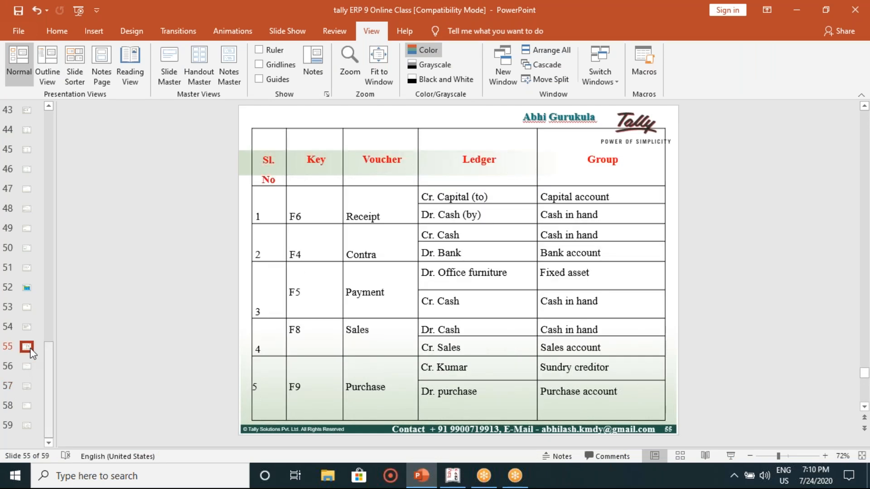
key("Up")
key("Up")
key("Down")
key("Down")
key("Down")
key("Down")
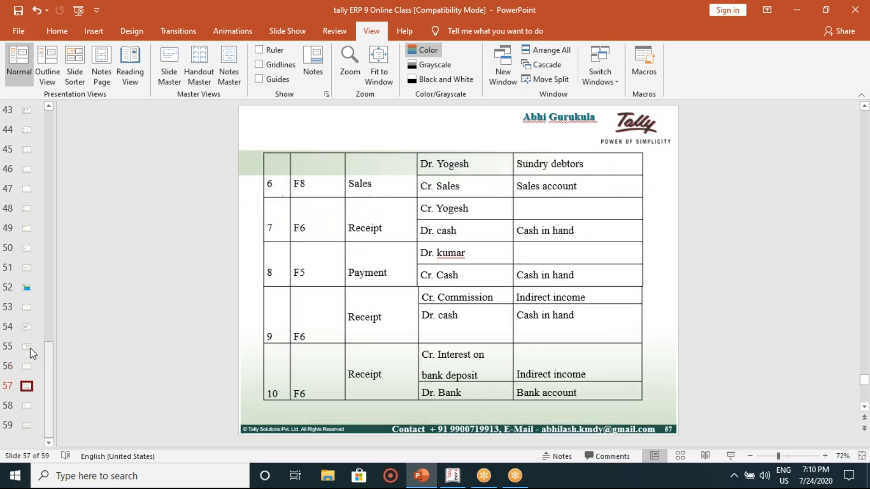
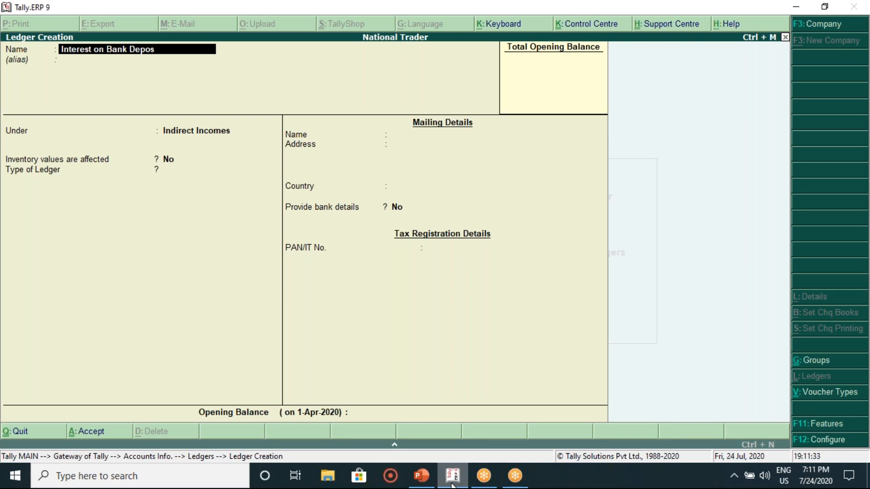
Step: Save the Interest on Bank Deposit ledger under Indirect Incomes and bring up the transaction slides
key("Return")
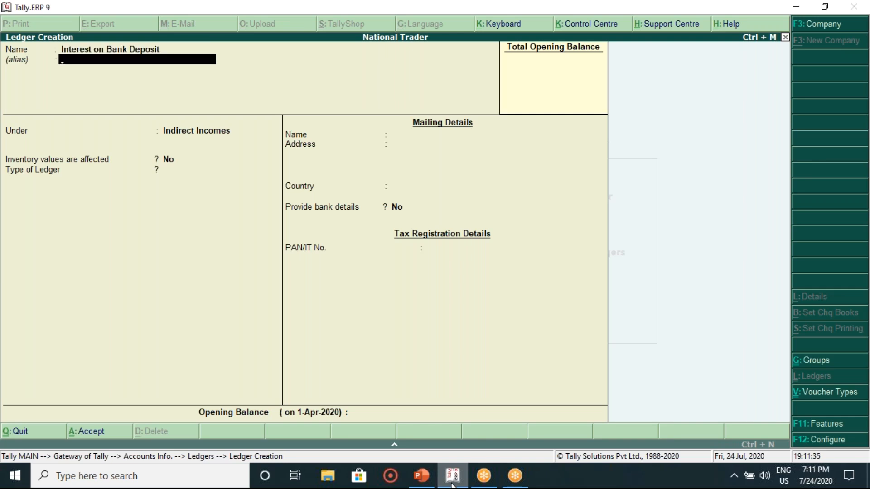
key("Return")
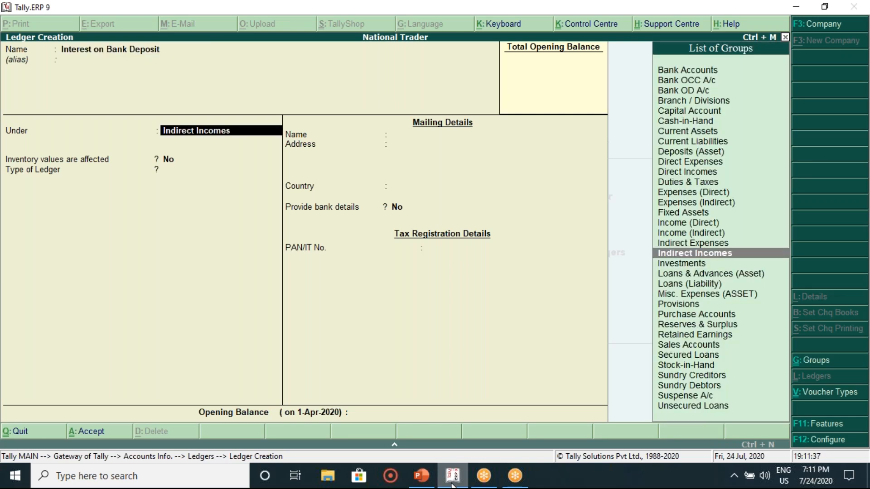
type("In")
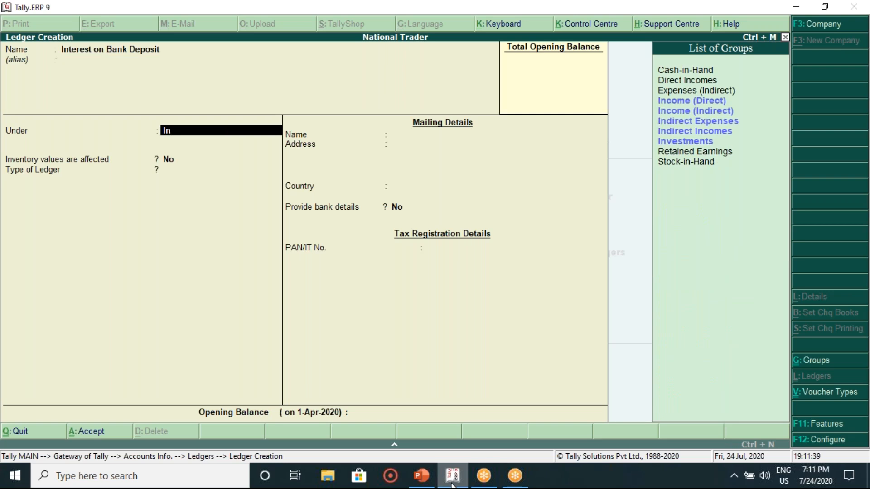
key("Down")
key("Down")
key("Down")
key("Down")
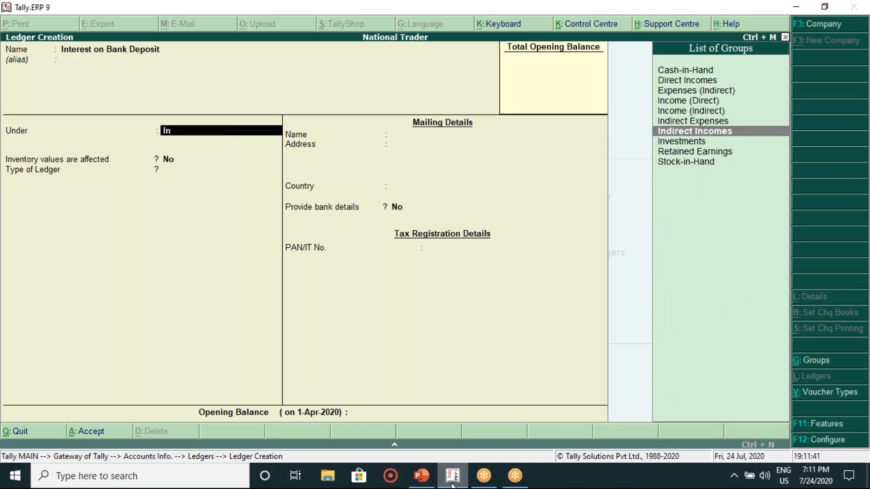
key("Return")
key("Return")
key("Return")
key("Return")
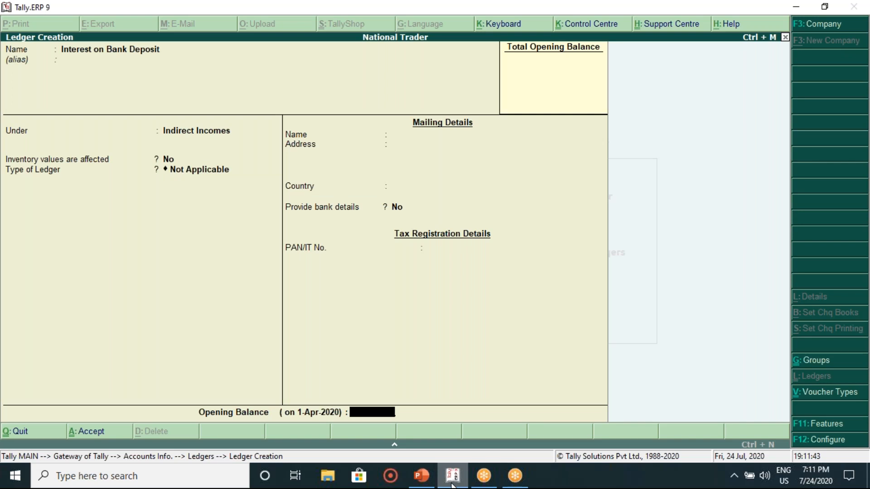
key("Return")
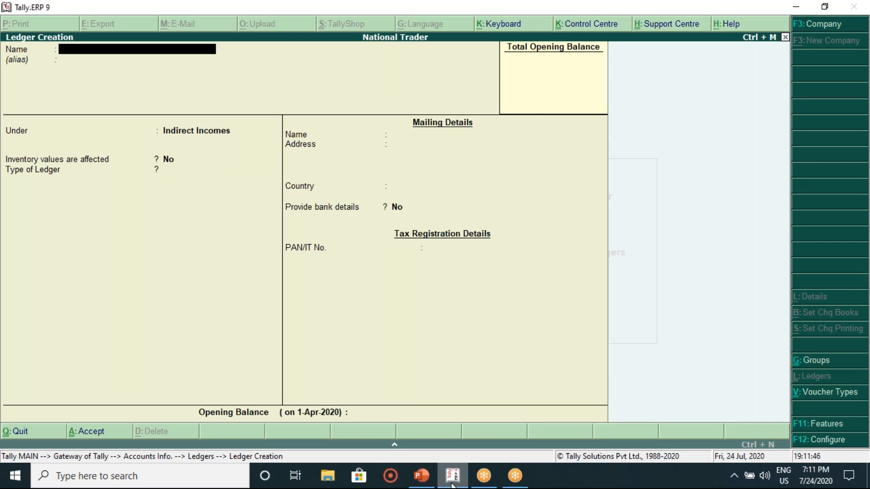
left_click(429, 483)
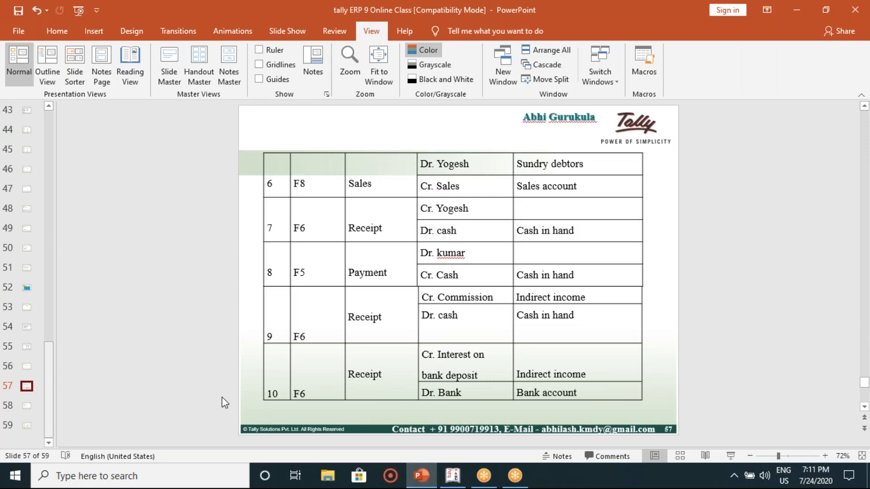
Step: Page through the transaction tables on slides 58 and 59, then return to Tally's ledger form
left_click(112, 399)
key("Page_Down")
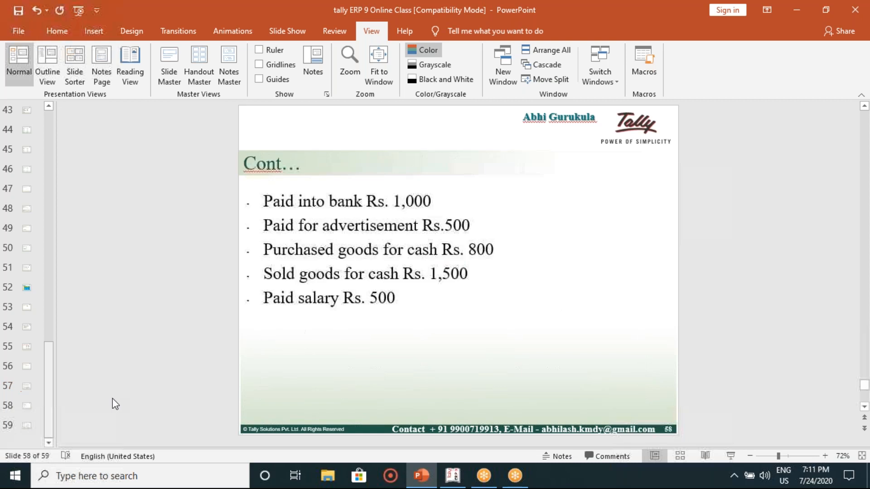
key("Page_Down")
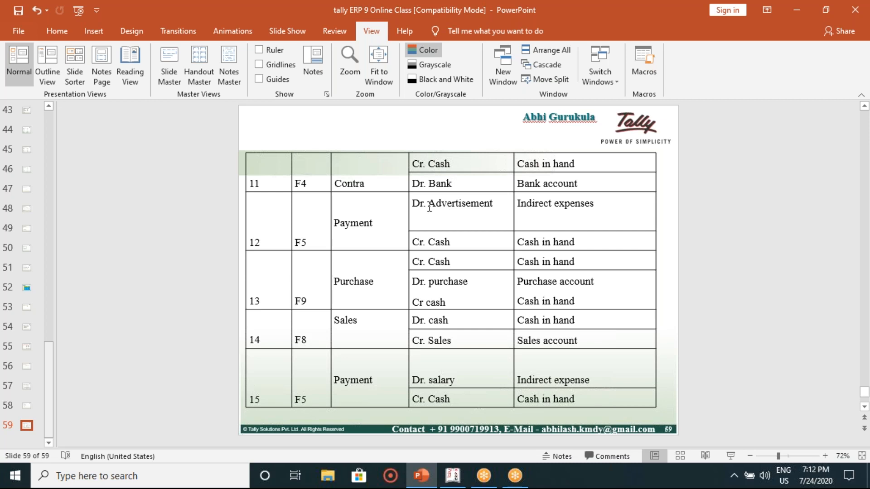
left_click(449, 483)
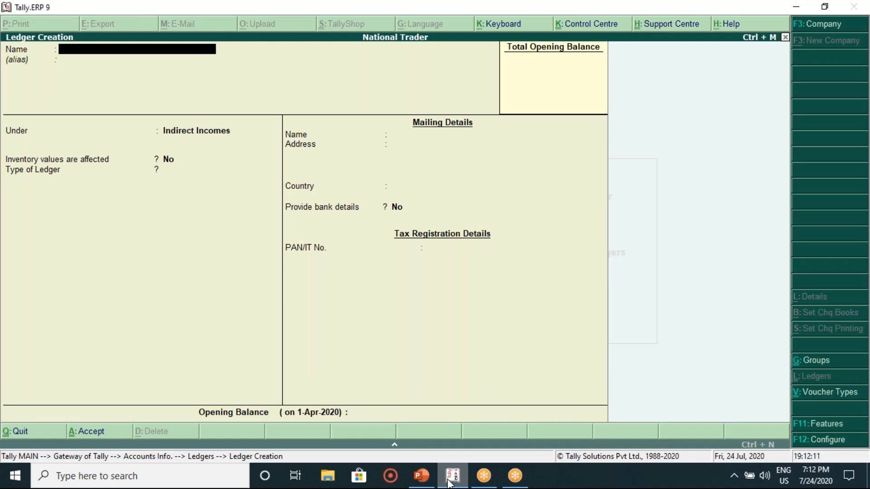
Step: Create the 'Advertisment' ledger under Indirect Expenses and save it
type("Advertisment")
key("Return")
key("Return")
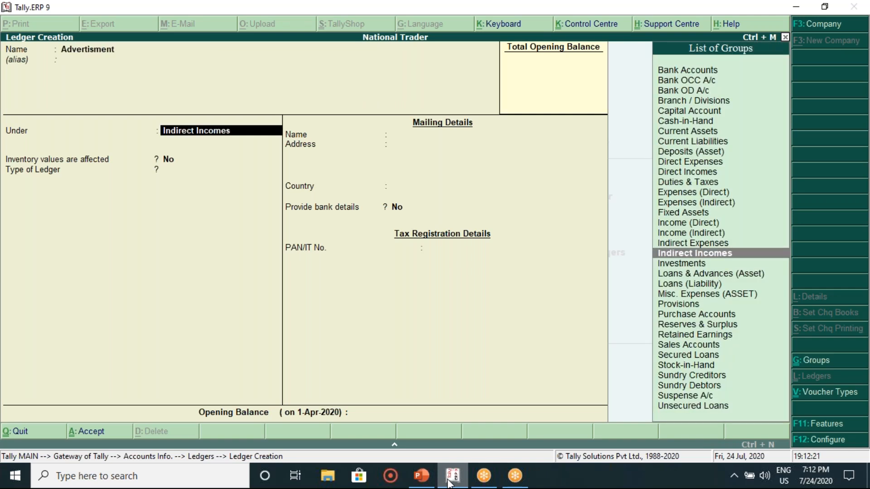
type("In")
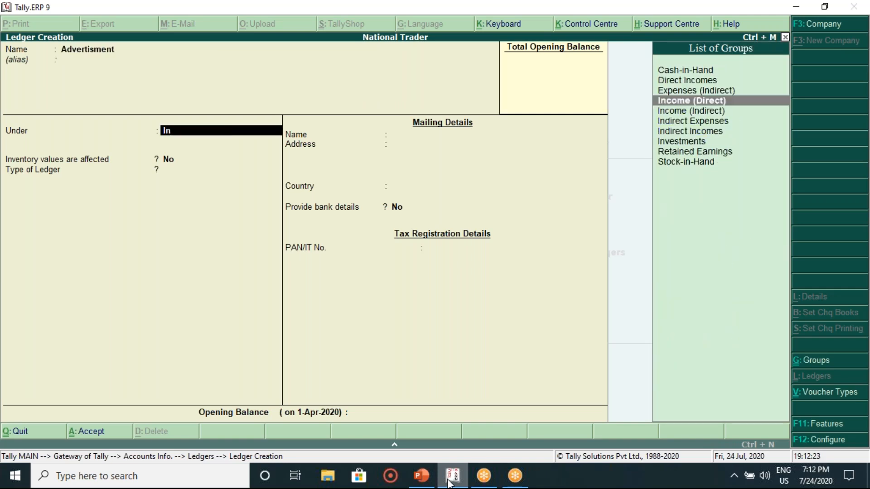
key("Down")
key("Down")
key("Return")
key("Return")
key("Return")
key("Return")
key("Return")
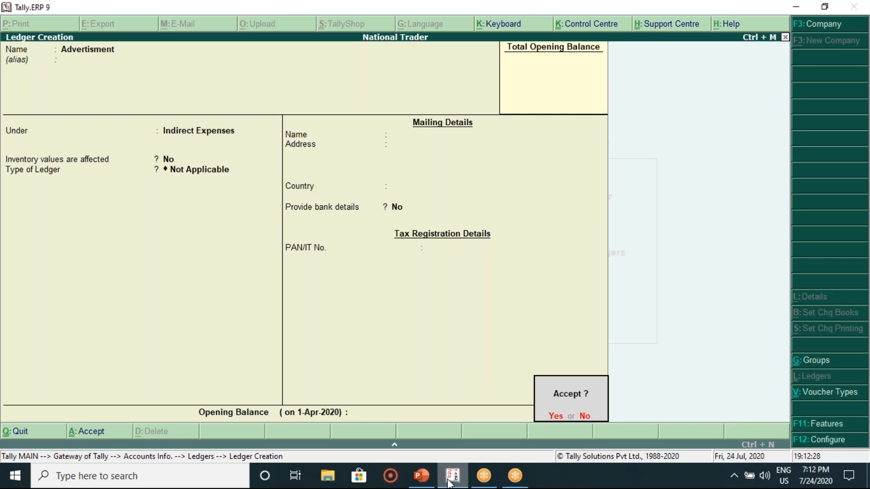
key("Return")
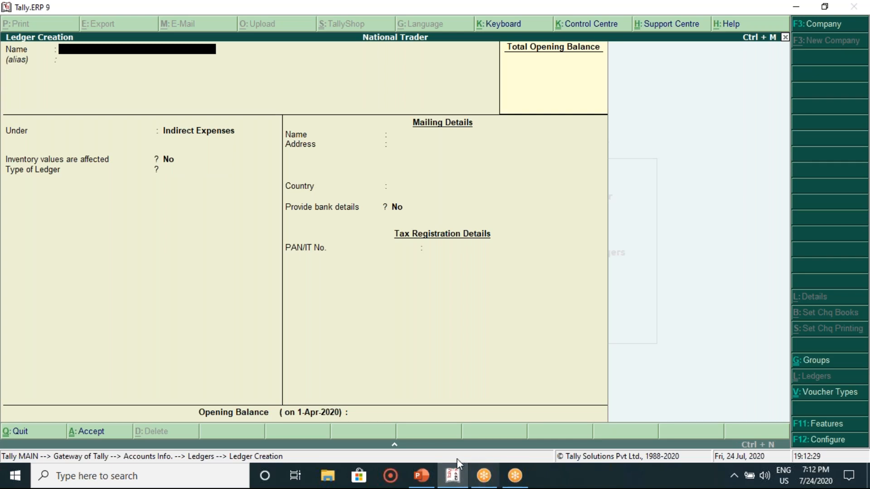
left_click(423, 476)
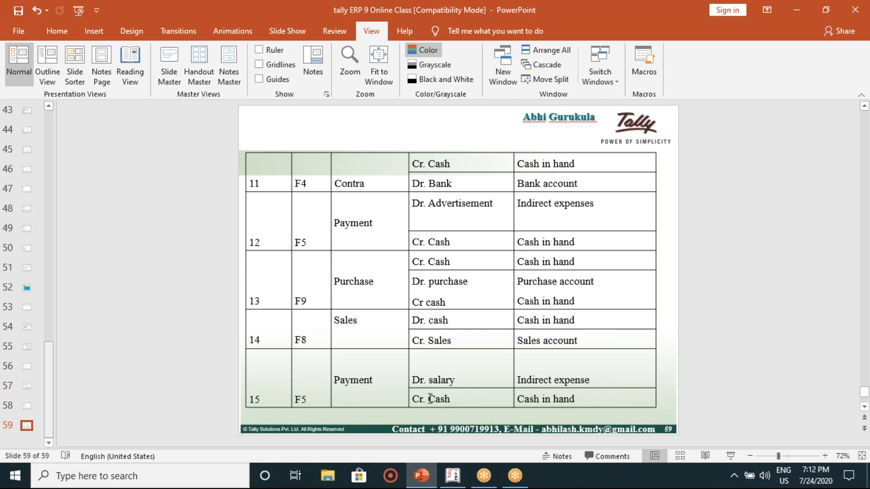
Step: Create and save a 'Salary' ledger, keeping Indirect Expenses as its group
left_click(451, 482)
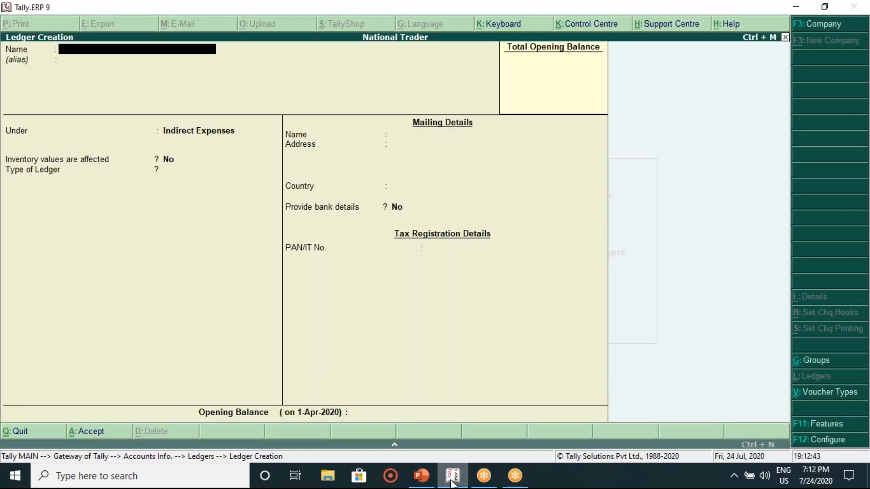
type("Salary")
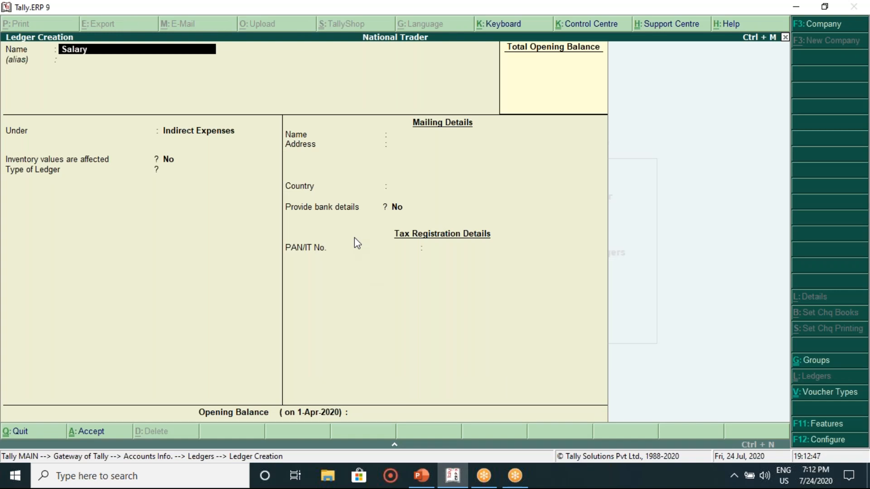
key("Return")
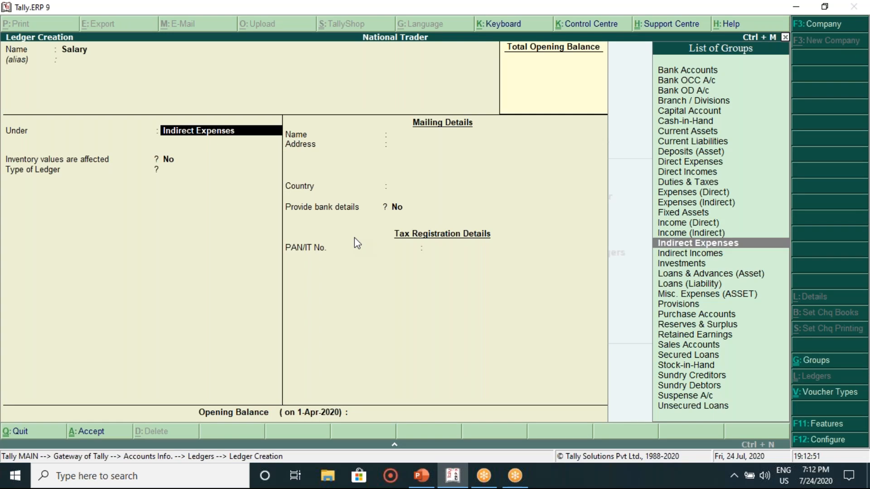
key("Return")
key("Return")
key("Return")
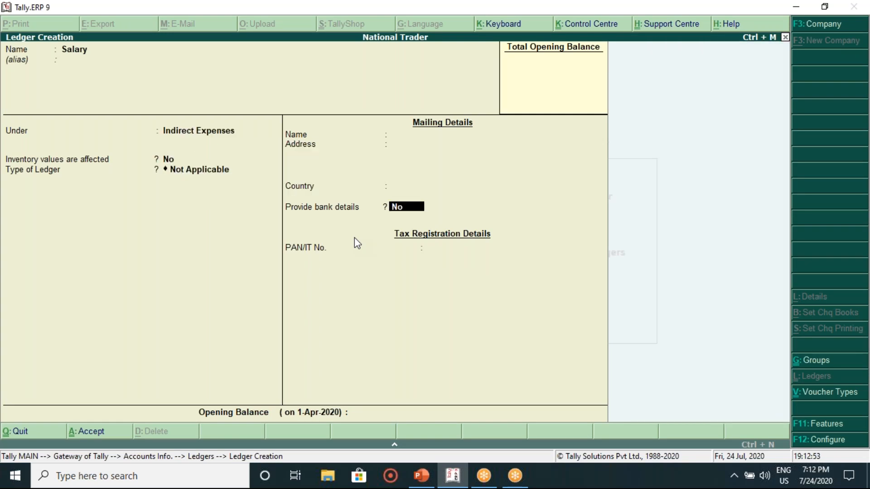
key("Return")
key("Return")
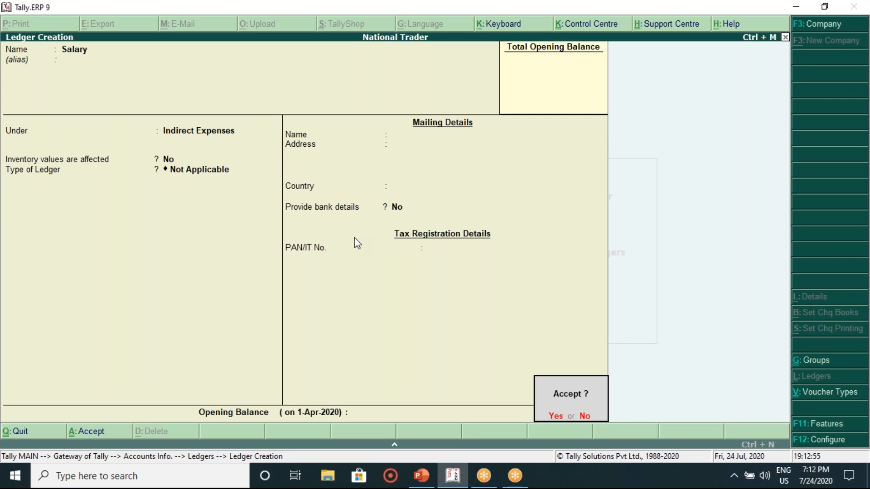
key("Return")
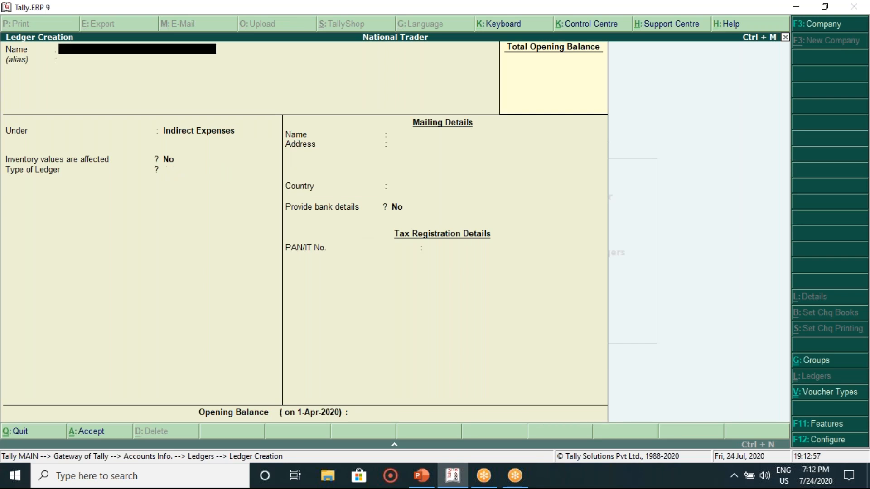
left_click(421, 475)
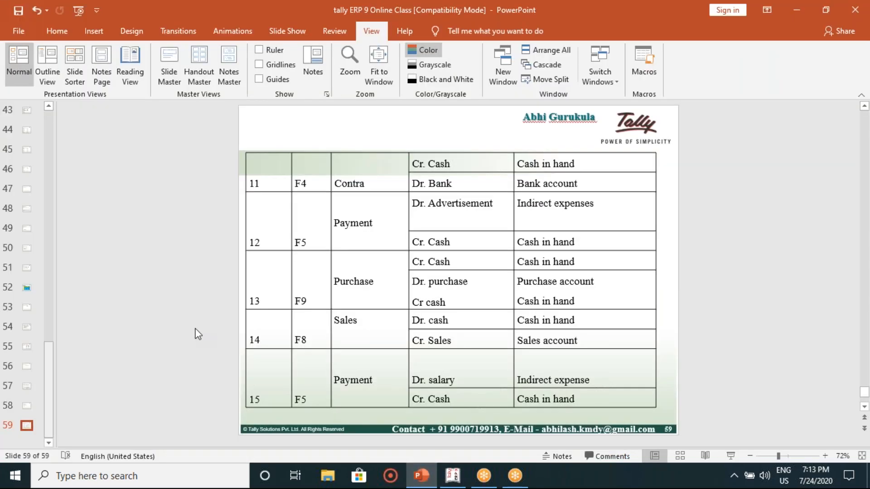
Step: Review slide 54's transaction list, then leave Tally's blank ledger creation form
scroll(198, 335, "up", 5)
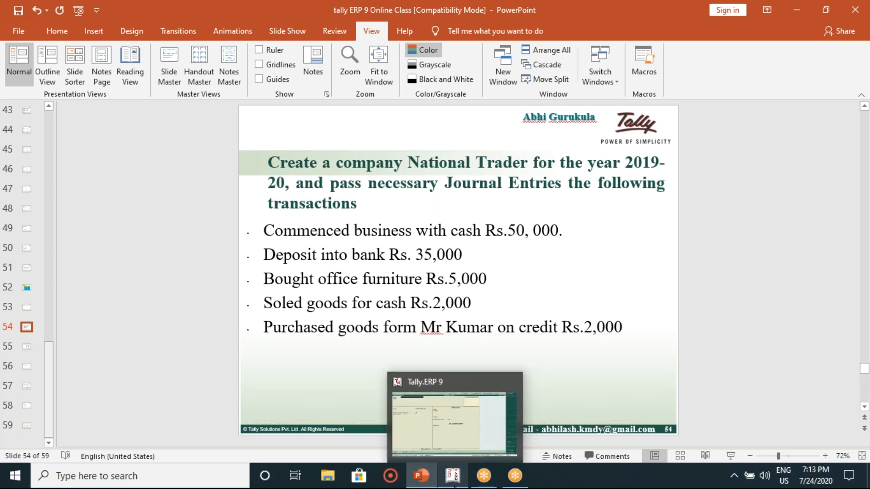
left_click(454, 476)
key("Escape")
Step: Quit ledger creation, glance at the existing ledger list, and return to Gateway of Tally
key("y")
key("Down")
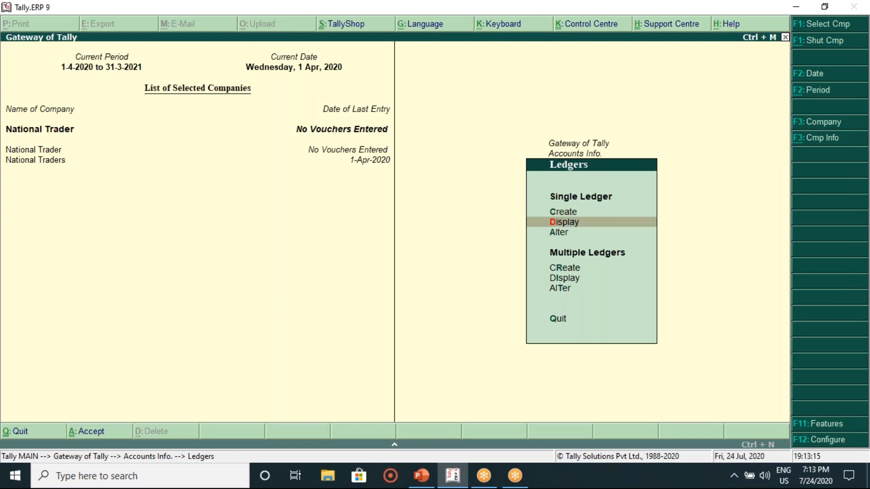
key("Return")
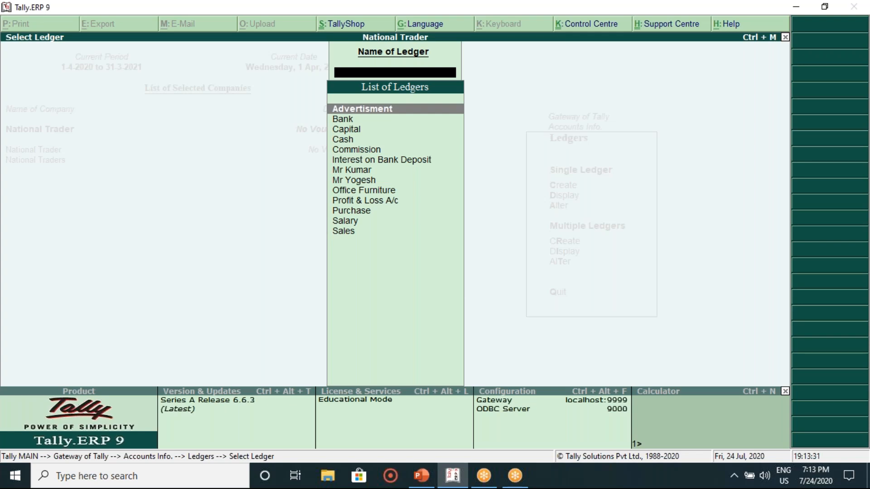
key("Escape")
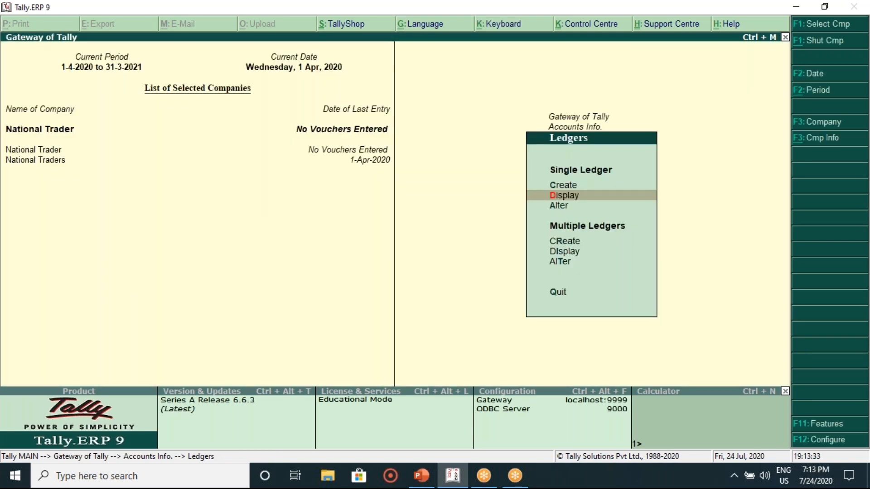
key("Escape")
key("Escape")
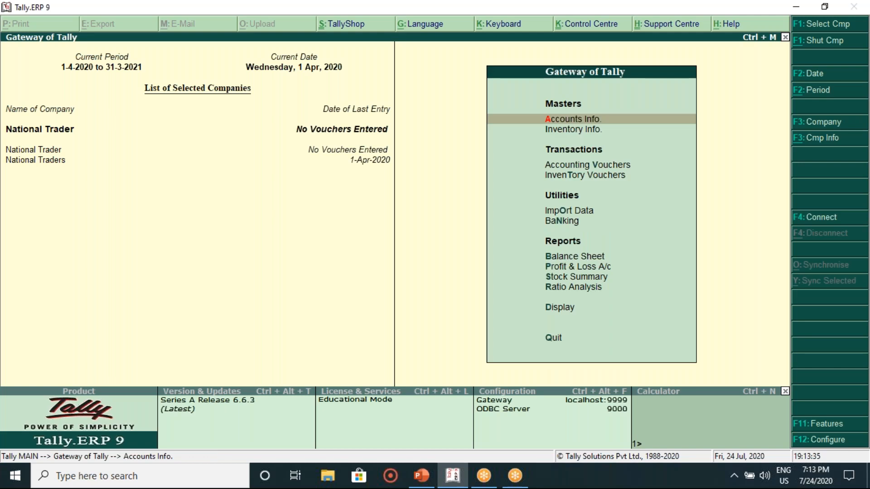
Step: Open Accounting Vouchers to begin Payment voucher No. 1
key("Down")
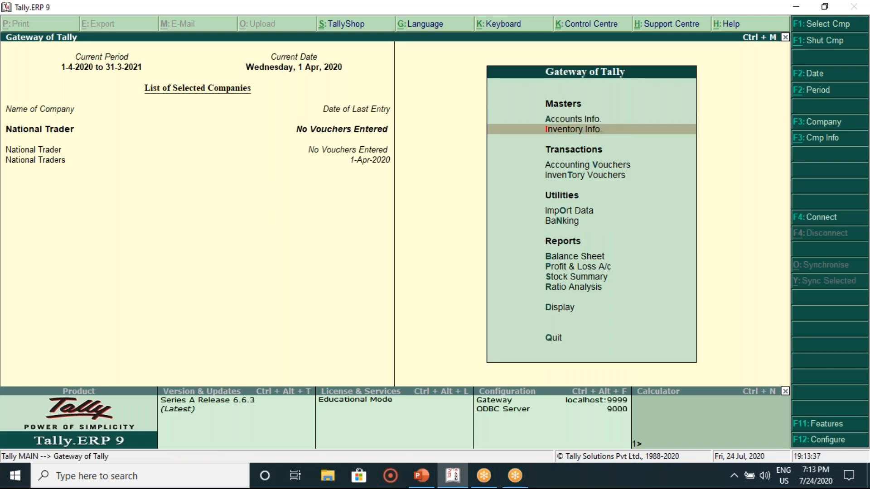
key("Down")
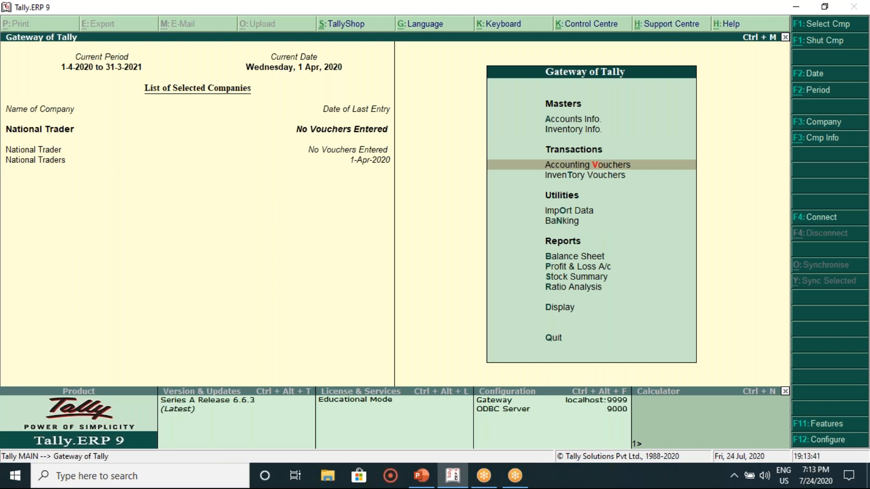
key("Return")
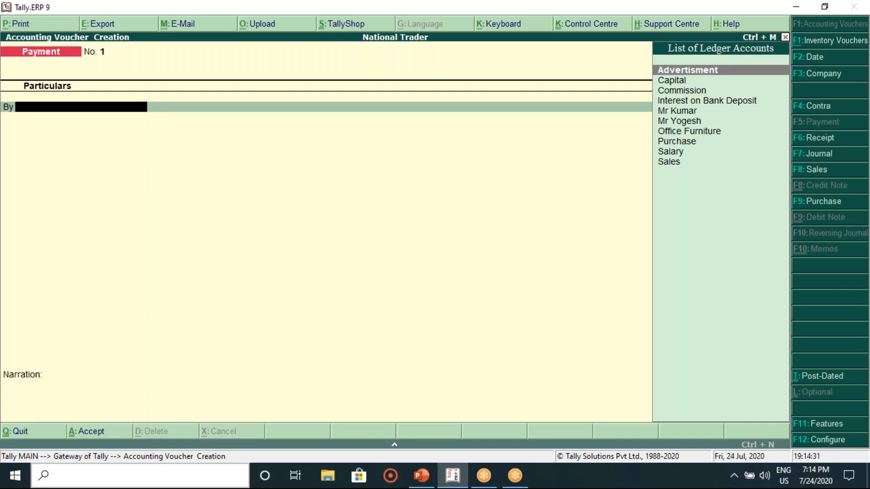
left_click(423, 477)
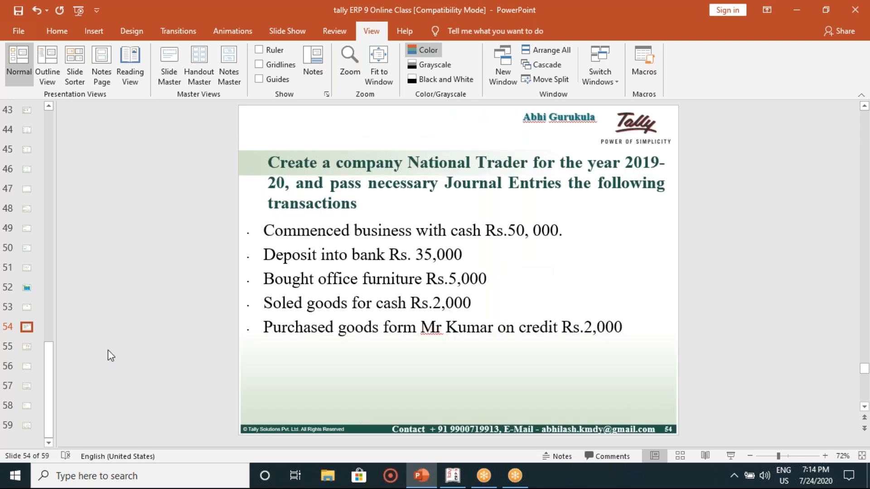
scroll(108, 350, "down", 4)
scroll(108, 350, "up", 4)
scroll(107, 350, "down", 1)
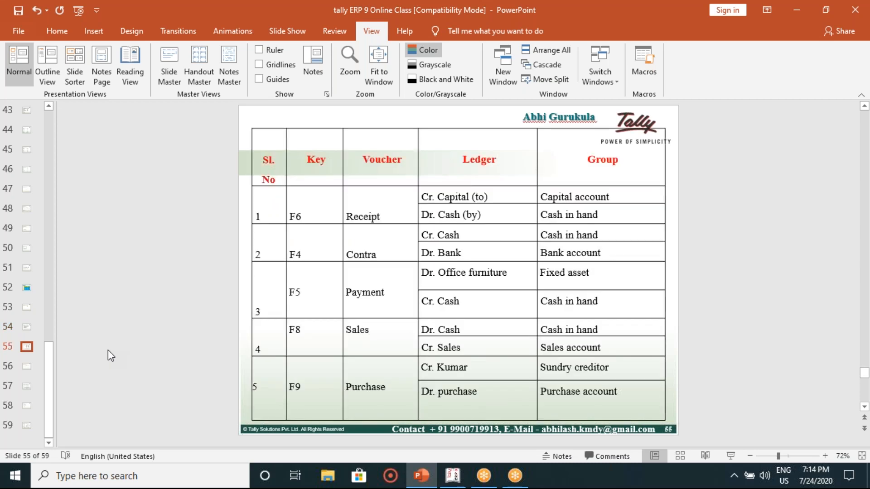
scroll(108, 350, "up", 1)
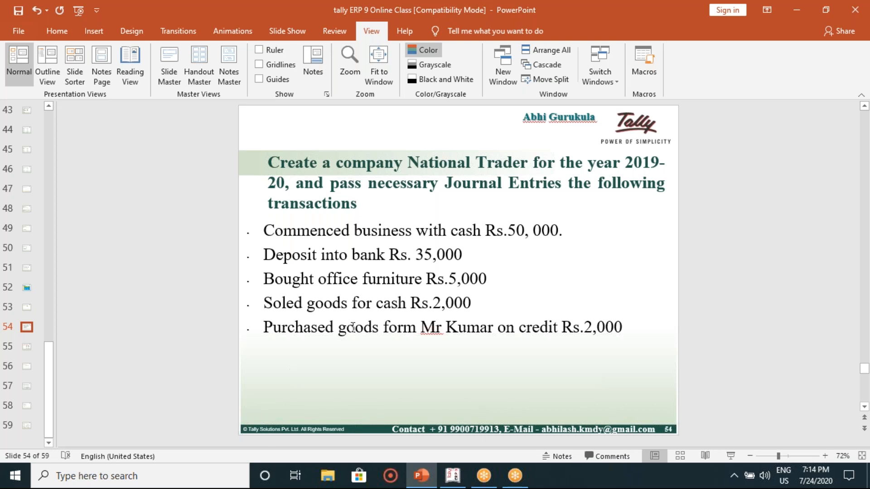
left_click(344, 231)
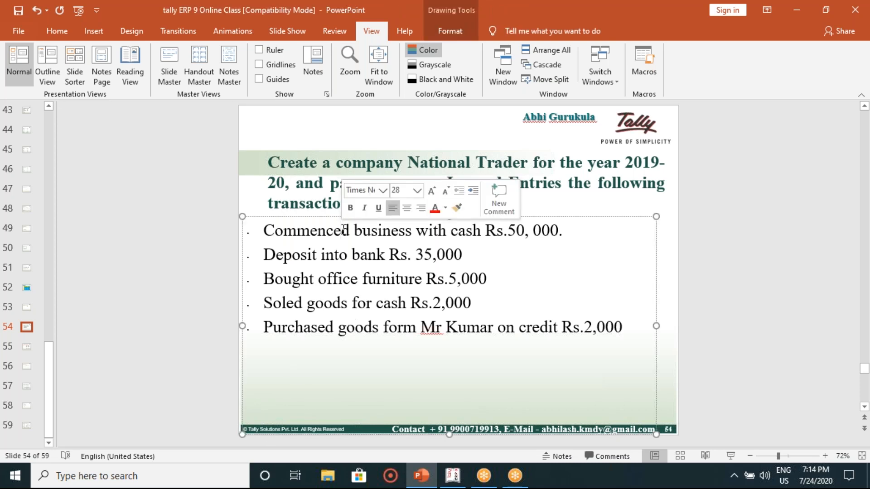
left_click(453, 478)
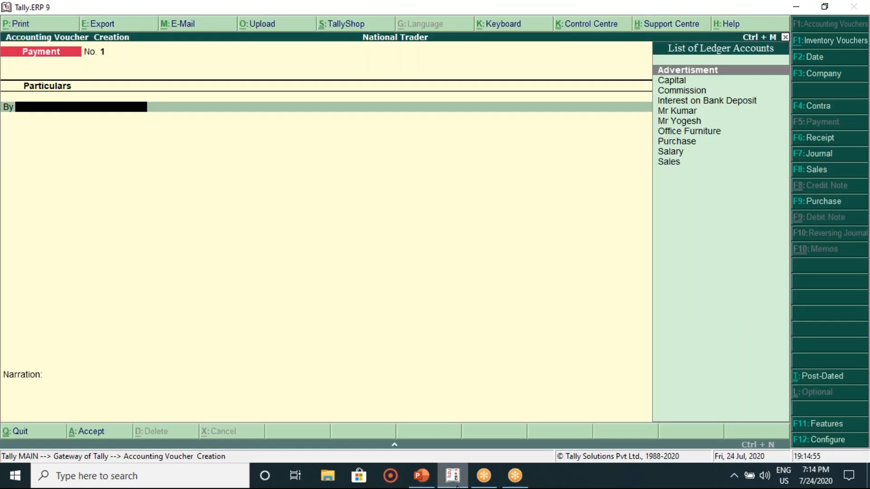
Step: Start a Receipt voucher crediting the Capital ledger with 50,000
left_click(818, 141)
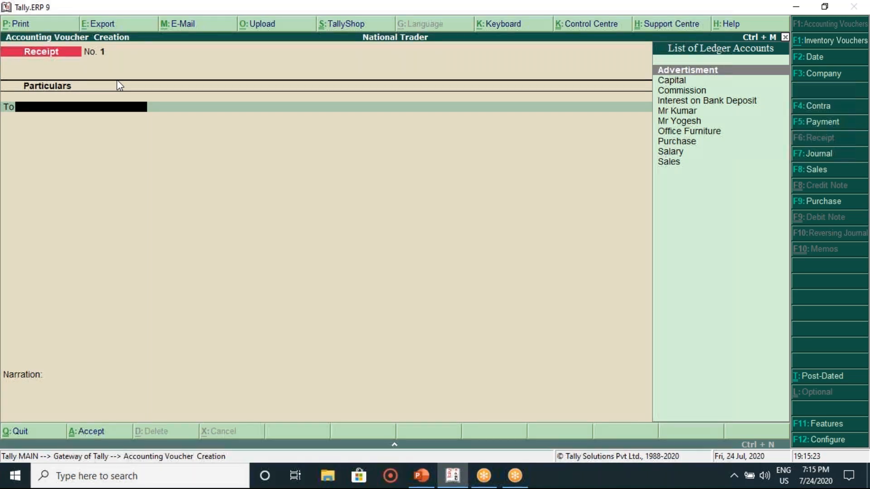
key("Down")
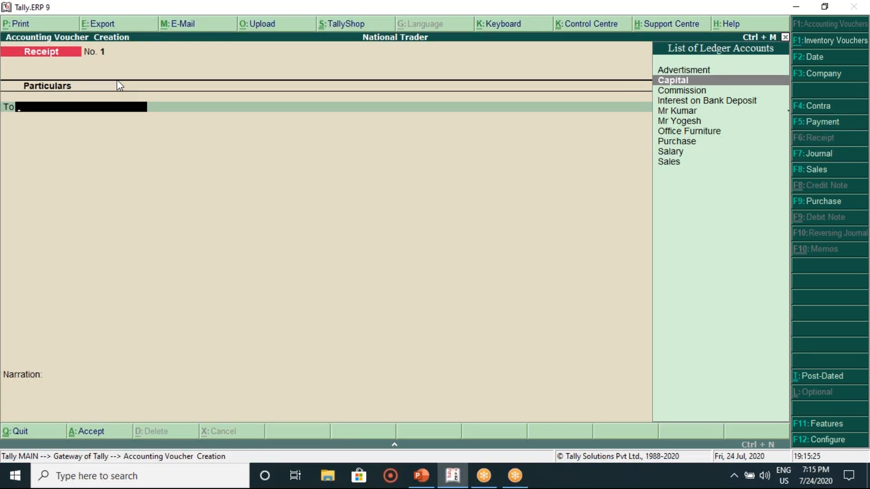
key("Return")
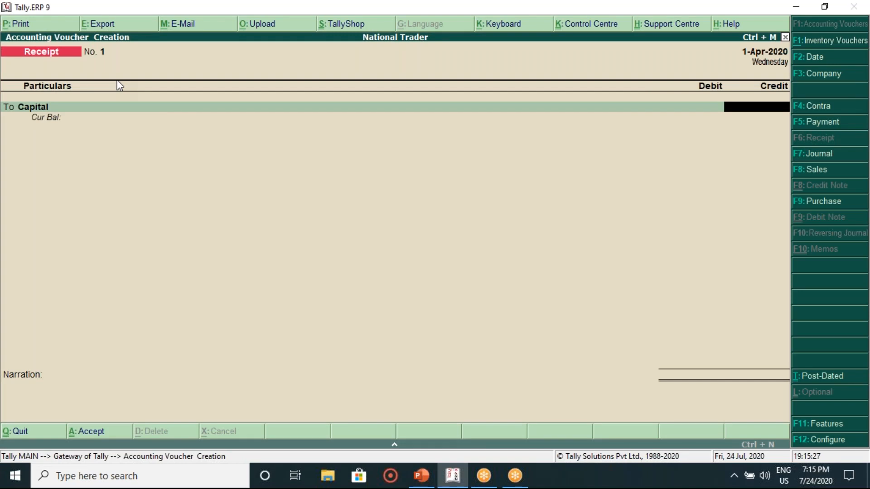
type("1000")
key("BackSpace")
key("BackSpace")
key("BackSpace")
key("BackSpace")
left_click(423, 476)
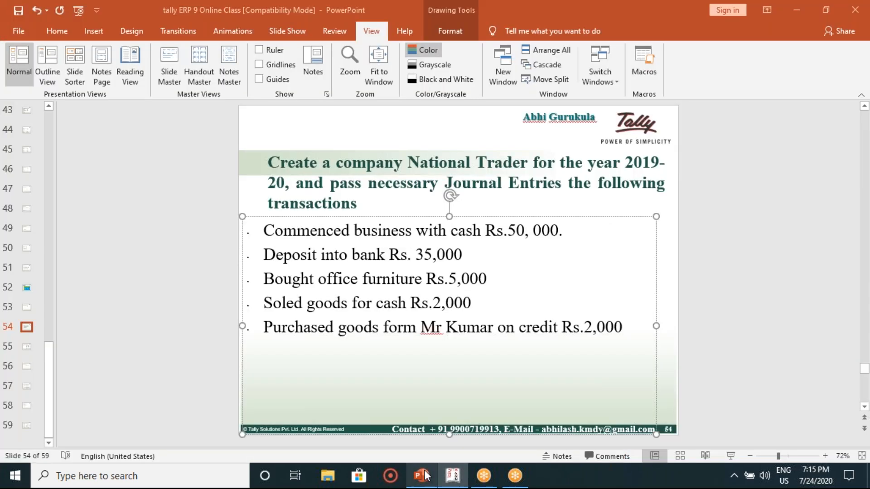
left_click(426, 476)
type("5")
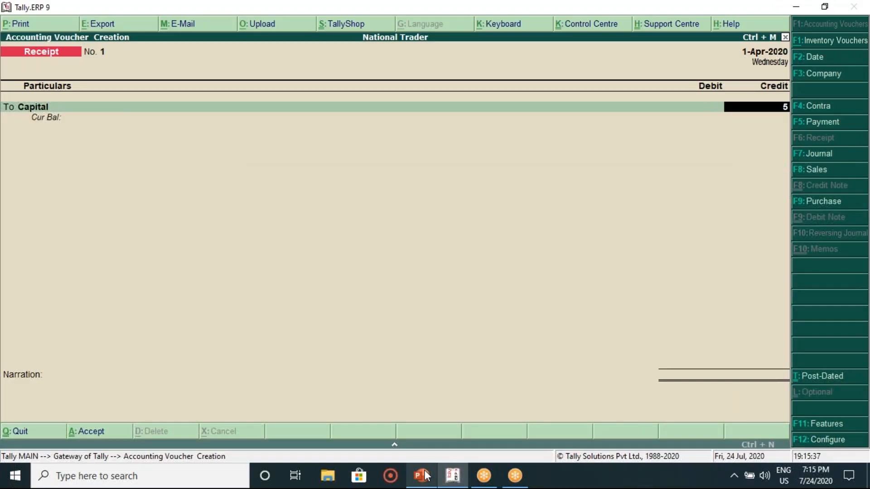
type("0000")
key("Return")
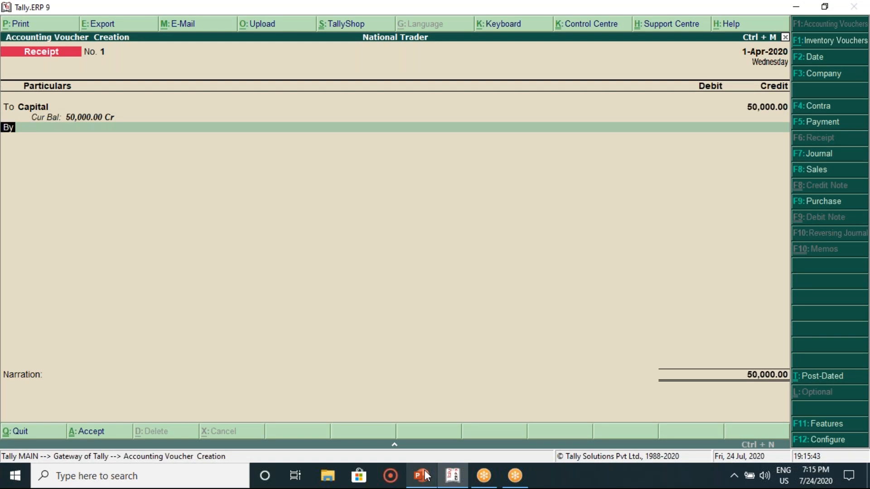
Step: Debit Cash 50,000, add a 'commenced business with capital' narration, and save Receipt No. 1
key("Return")
type("Cash")
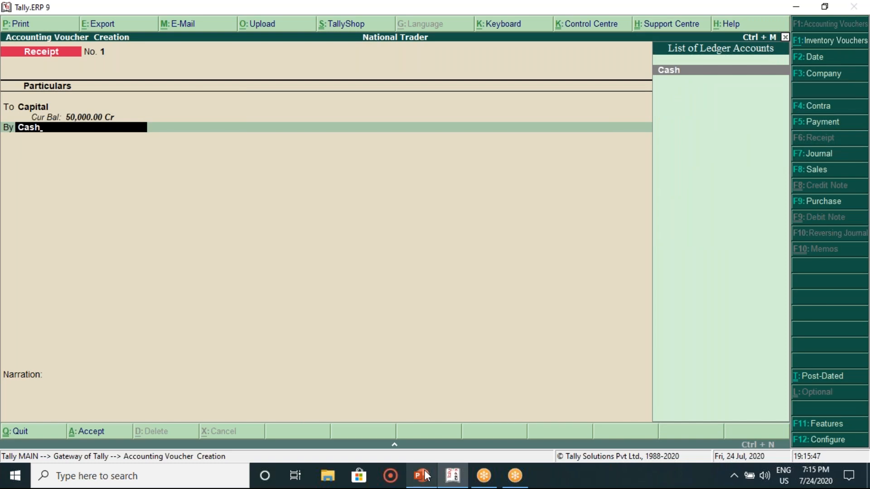
key("Return")
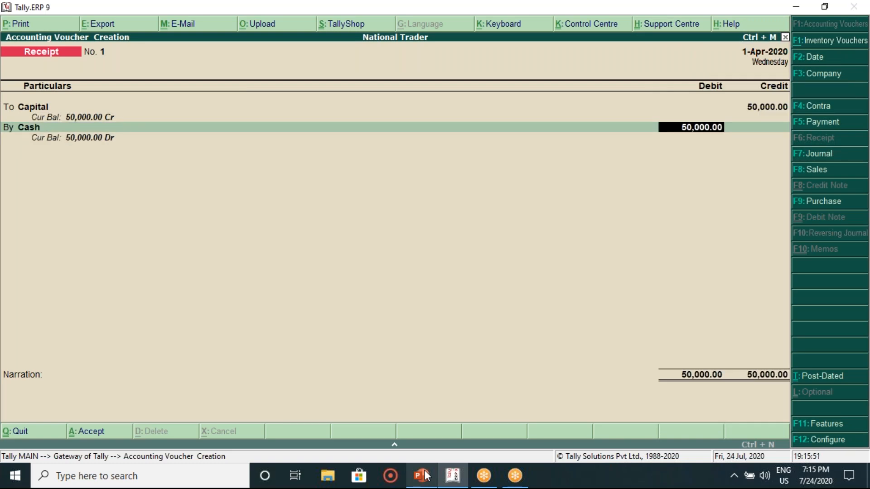
key("Return")
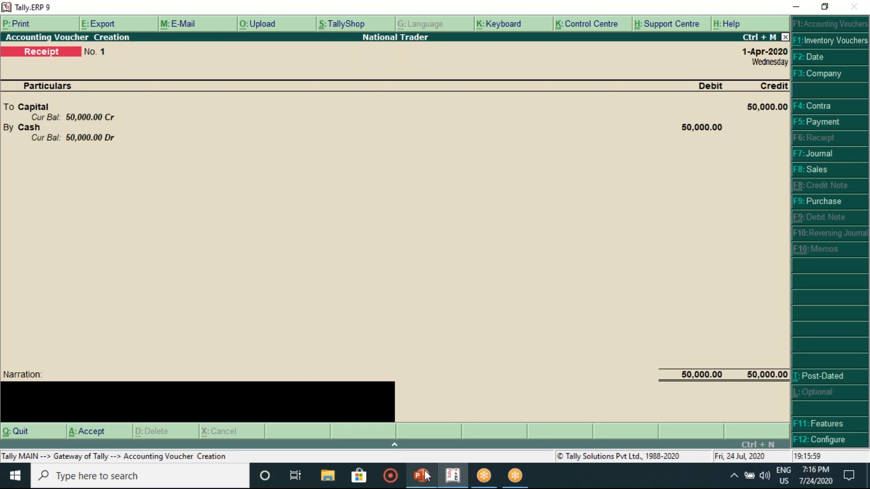
type("commenced business")
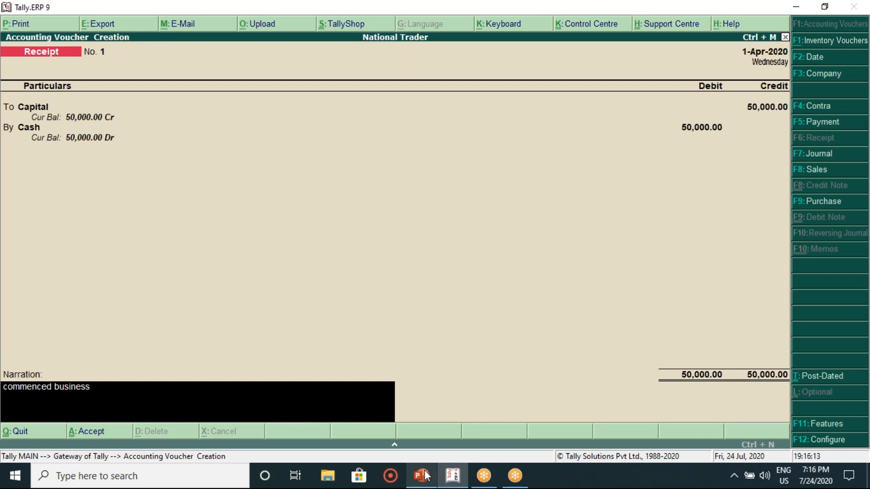
type(" with sa")
key("BackSpace")
key("BackSpace")
type("capital A/")
key("Return")
key("Return")
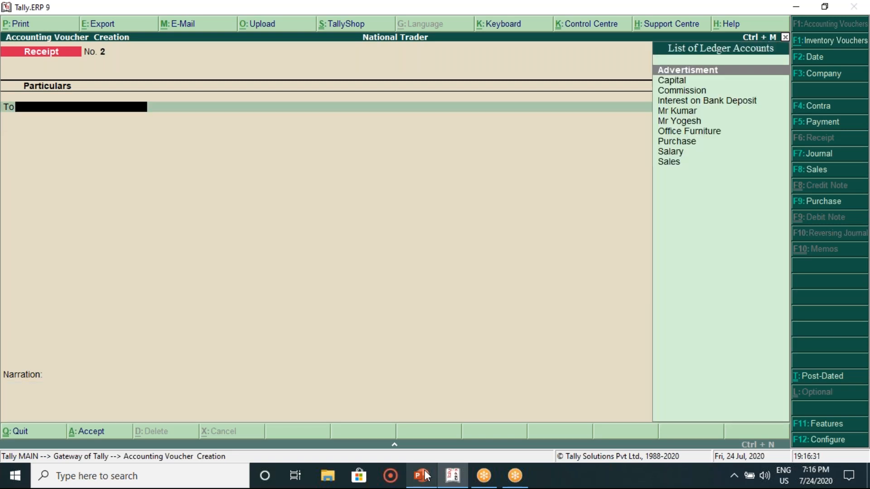
left_click(417, 479)
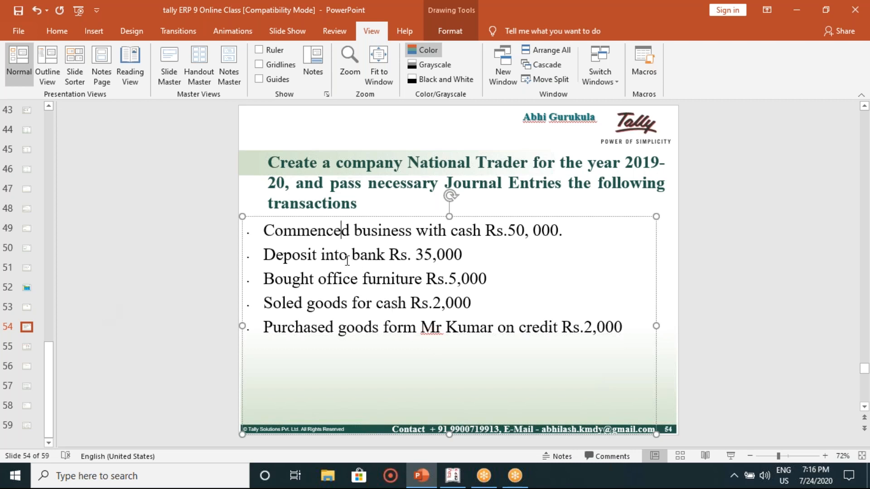
left_click(28, 350)
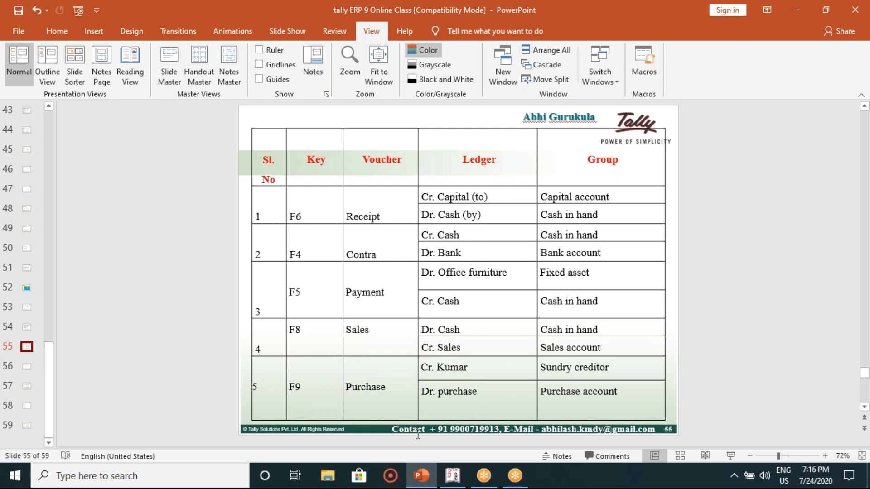
left_click(452, 476)
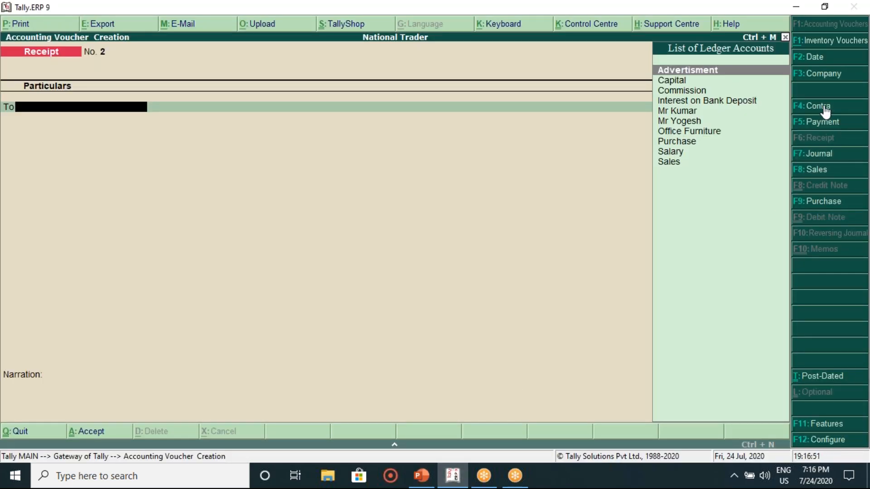
Step: Start a Contra voucher crediting Bank with 35,000
key("F4")
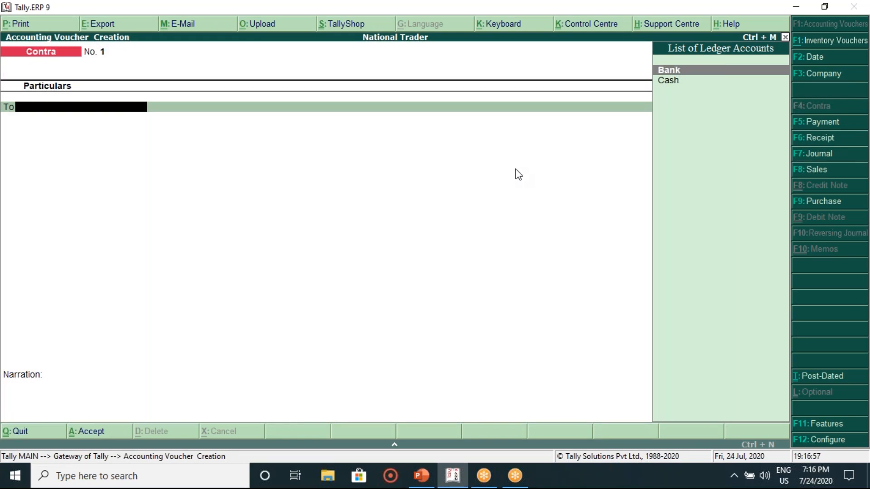
key("Down")
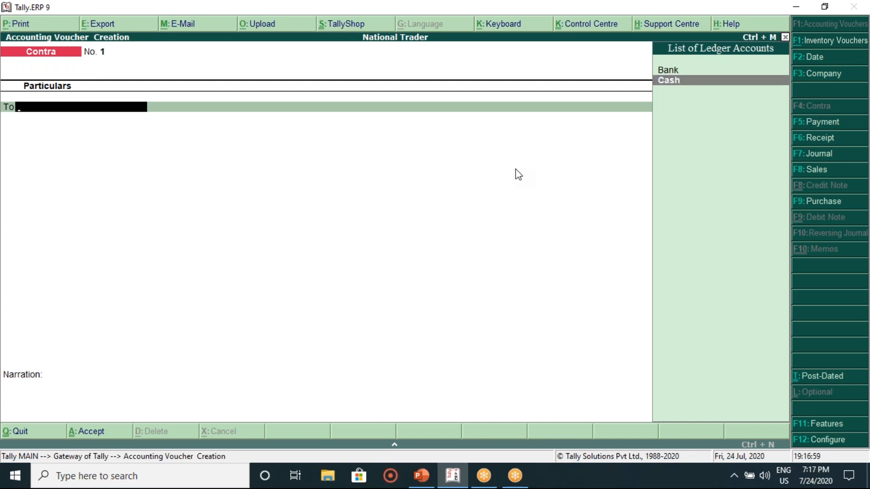
key("Return")
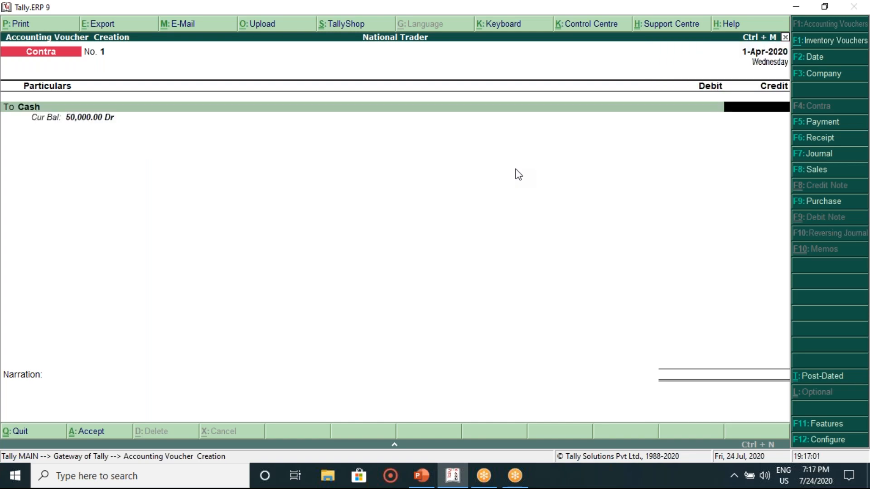
key("BackSpace")
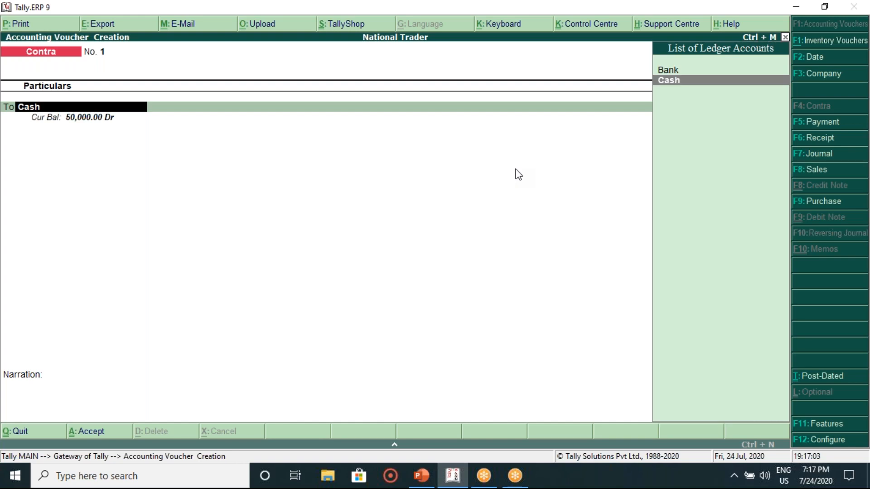
type("ban")
key("Return")
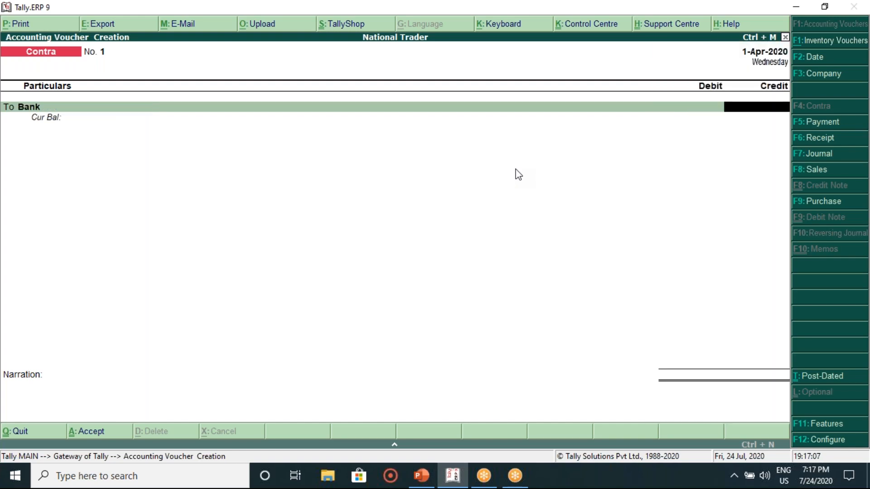
type("35000")
key("Return")
Step: Debit Cash 35,000 and save Contra voucher No. 1 without a narration
key("Return")
key("Return")
key("Return")
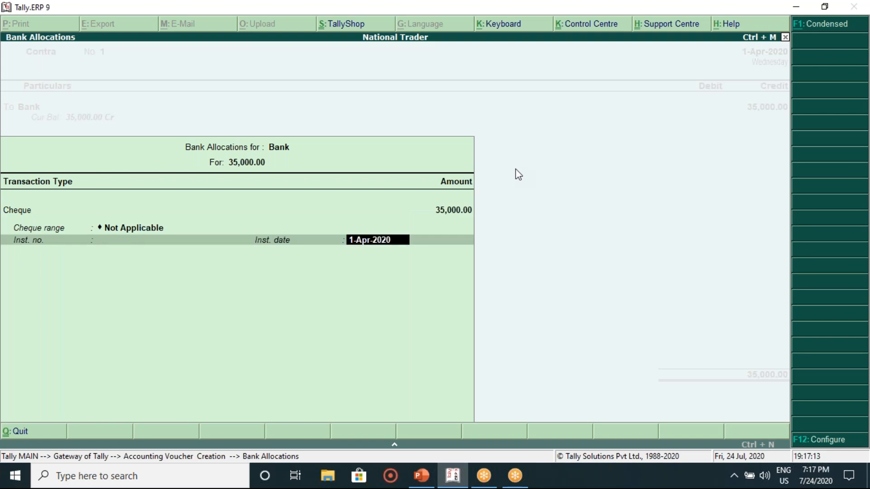
key("Return")
key("Return")
type("Cash")
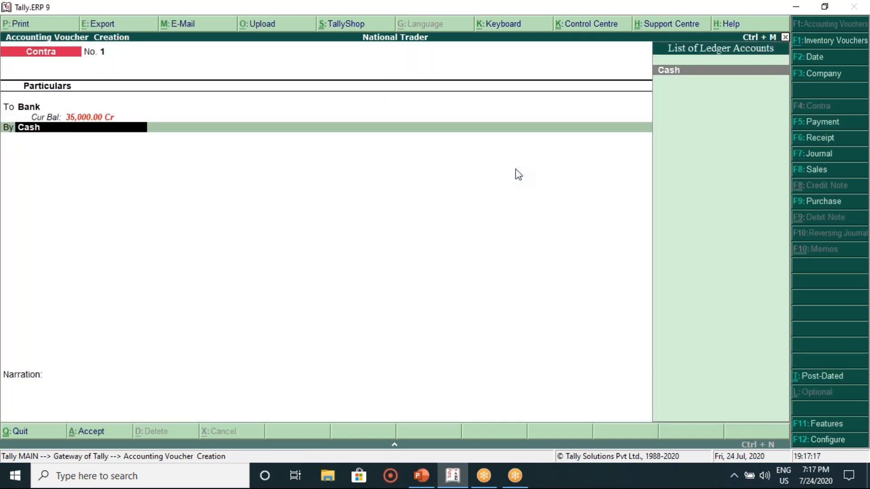
key("Return")
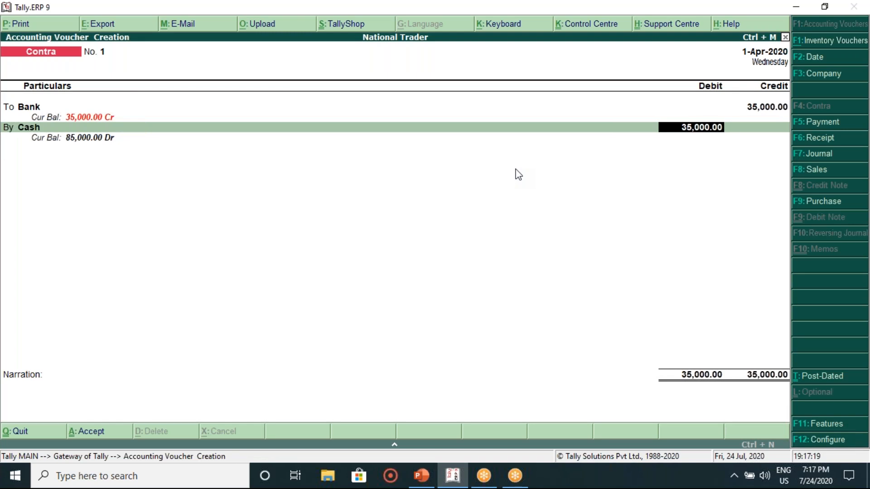
key("Return")
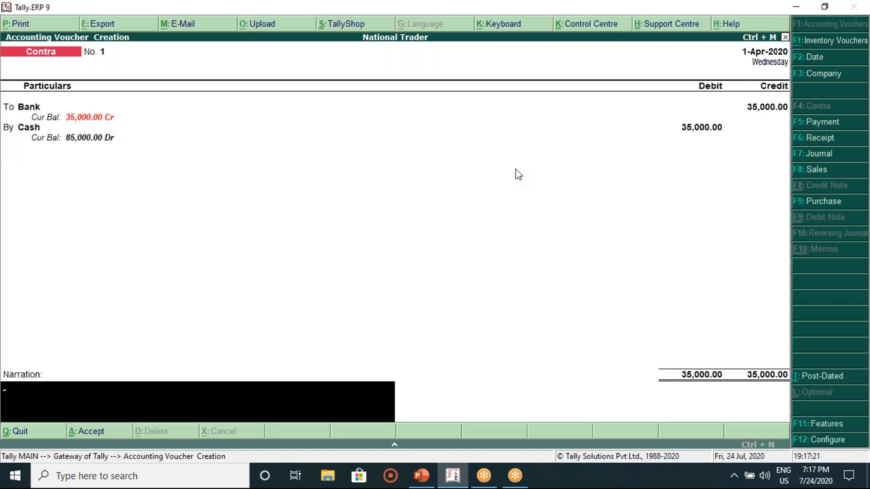
key("Return")
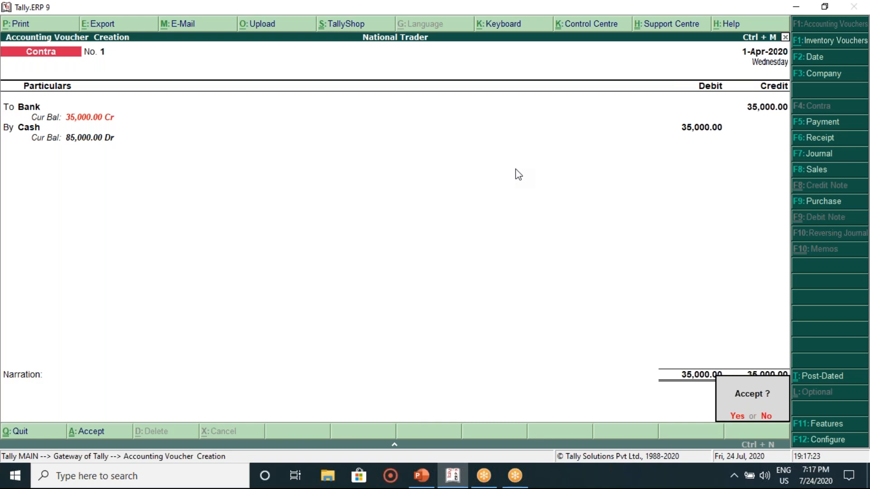
key("Return")
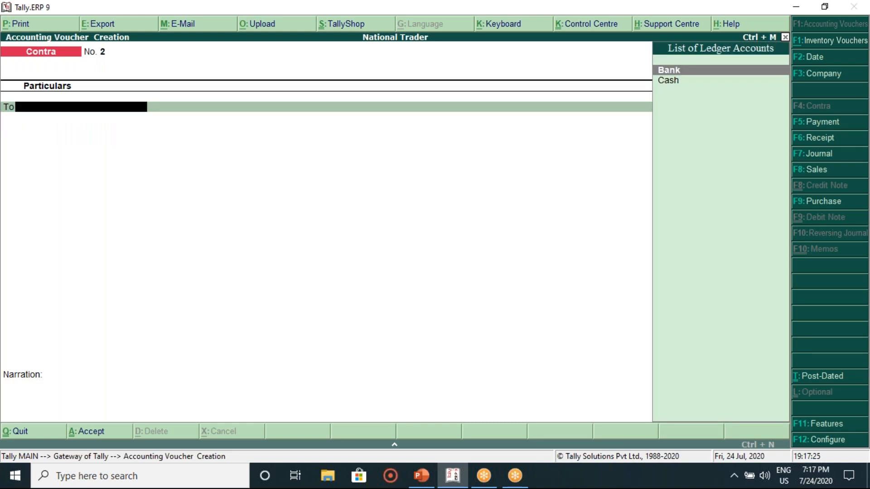
left_click(421, 476)
scroll(229, 322, "up", 2)
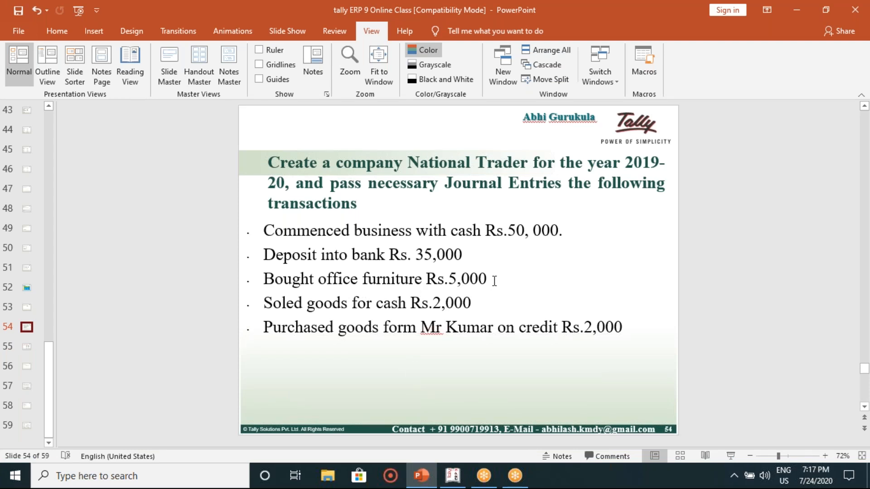
left_click(494, 279)
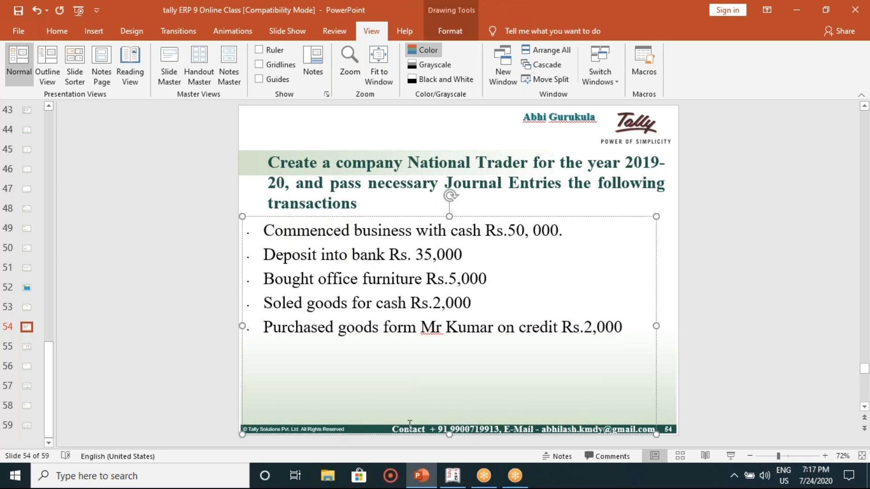
left_click(26, 347)
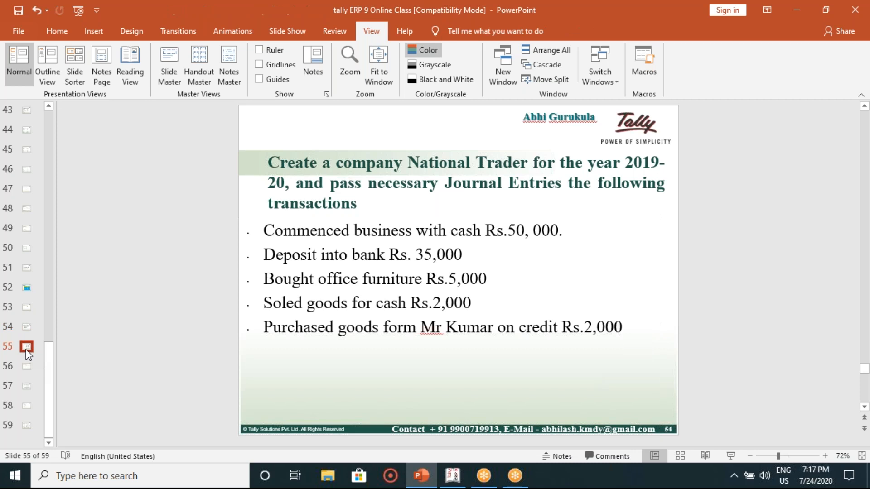
left_click(453, 476)
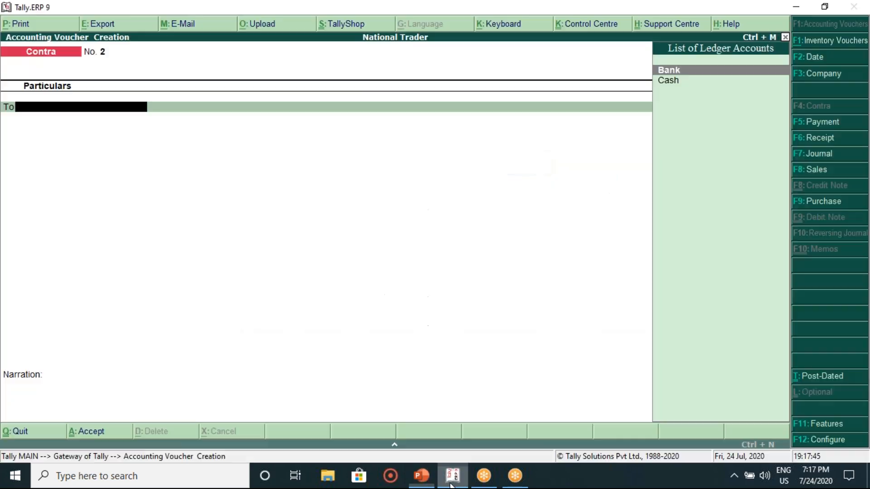
Step: Enter a Payment voucher debiting Office Furniture 5,000 and crediting Cash
left_click(844, 123)
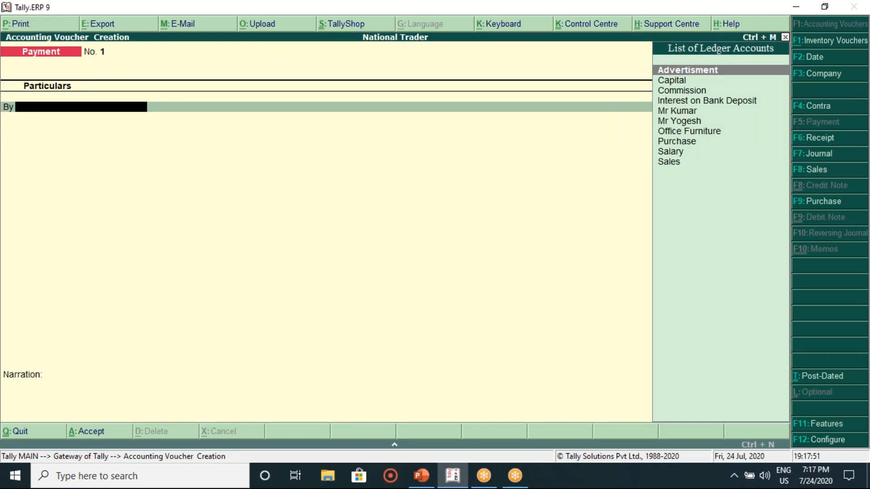
key("Down")
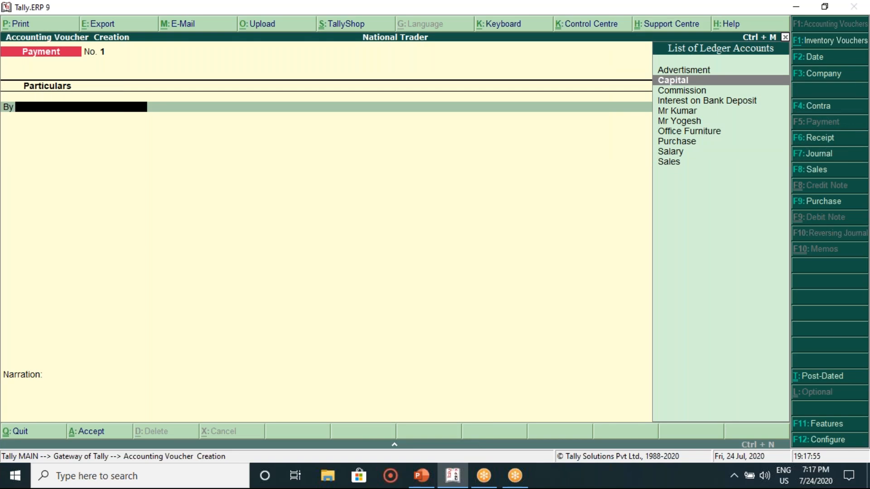
key("Down")
key("Down")
key("Down")
key("Down")
key("Down")
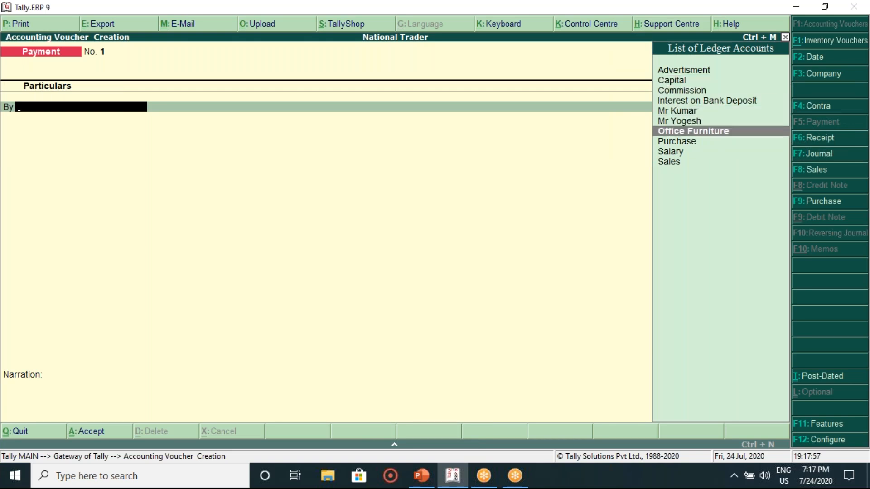
key("Return")
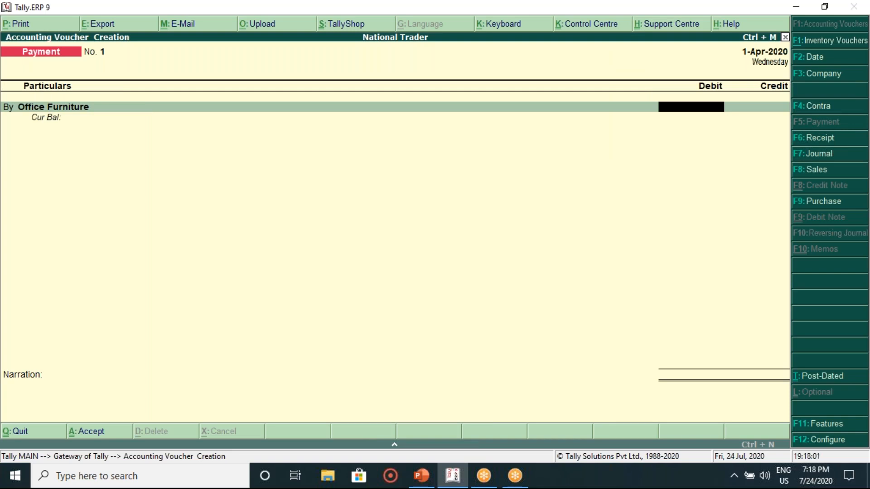
type("5000")
key("Return")
key("Return")
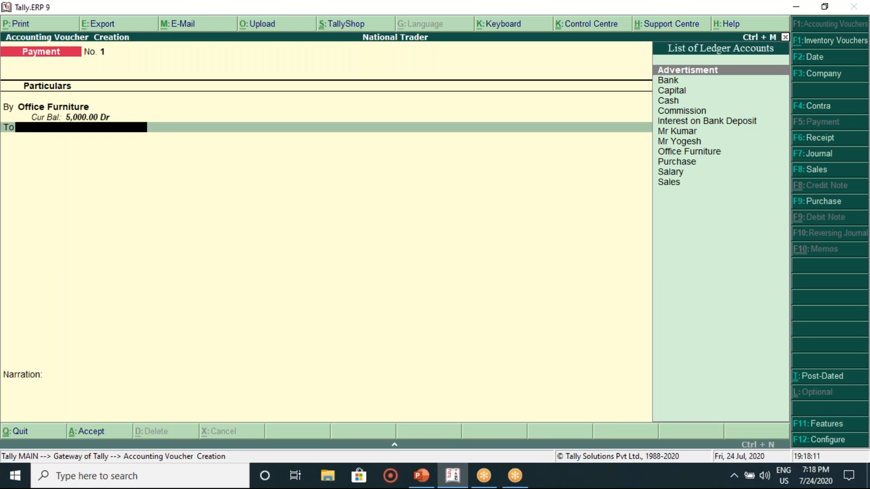
key("Down")
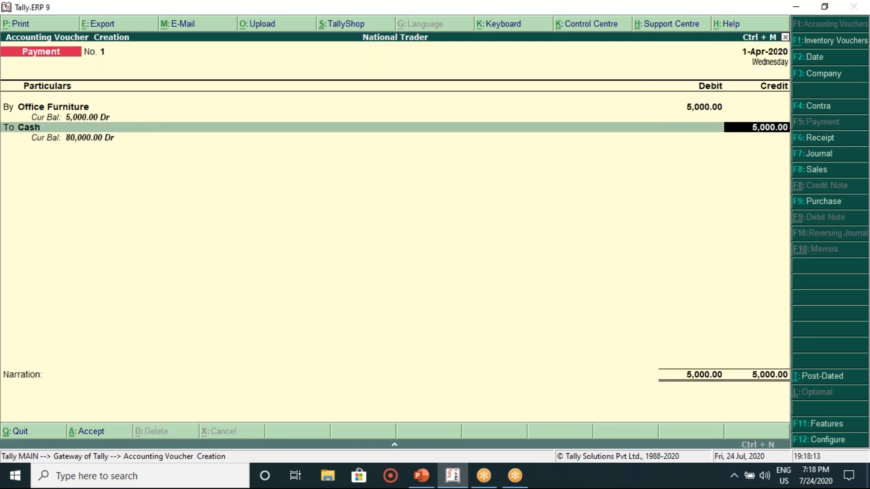
key("Return")
key("Return")
key("Return")
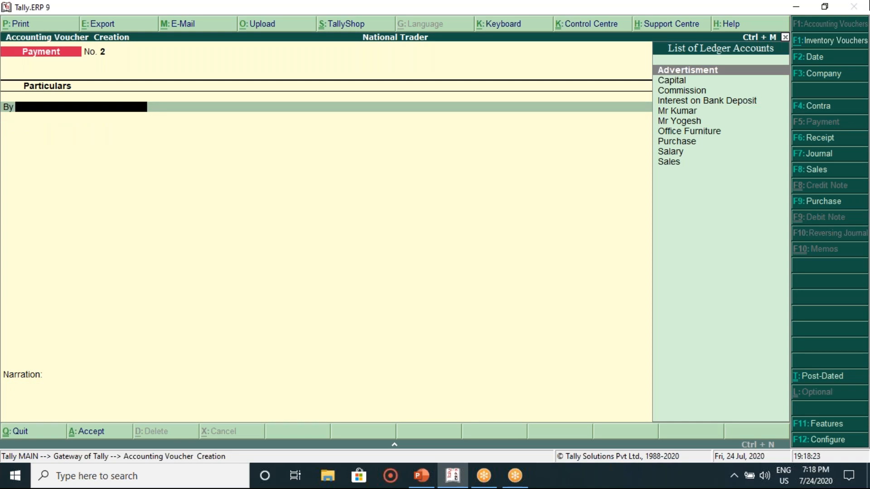
Step: Recheck the transaction slides back to slide 54, then start a new Sales voucher in Tally
left_click(613, 18)
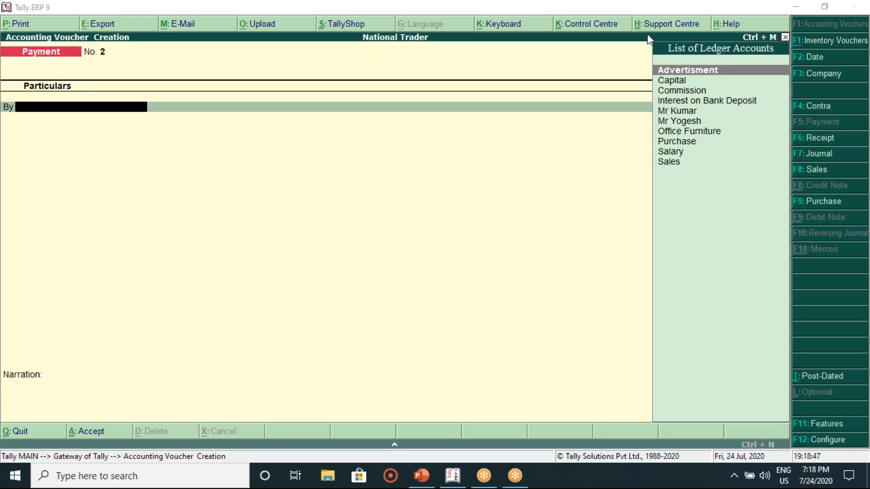
left_click(430, 484)
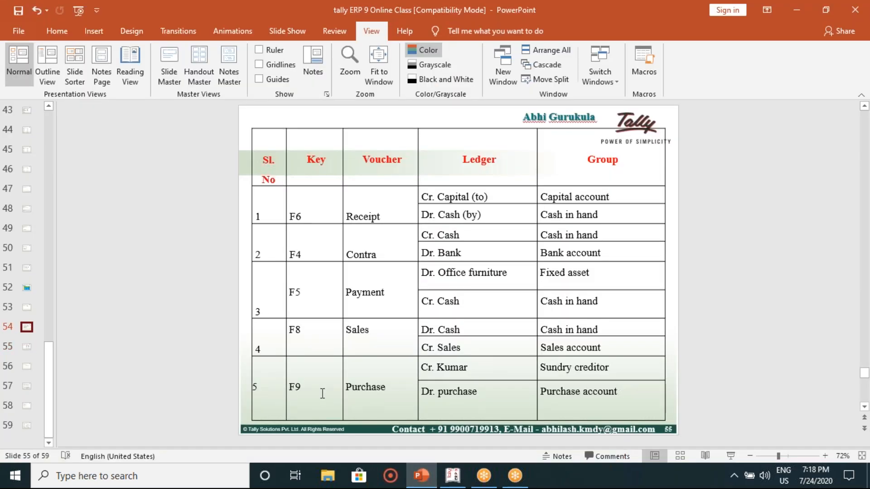
scroll(322, 393, "up", 1)
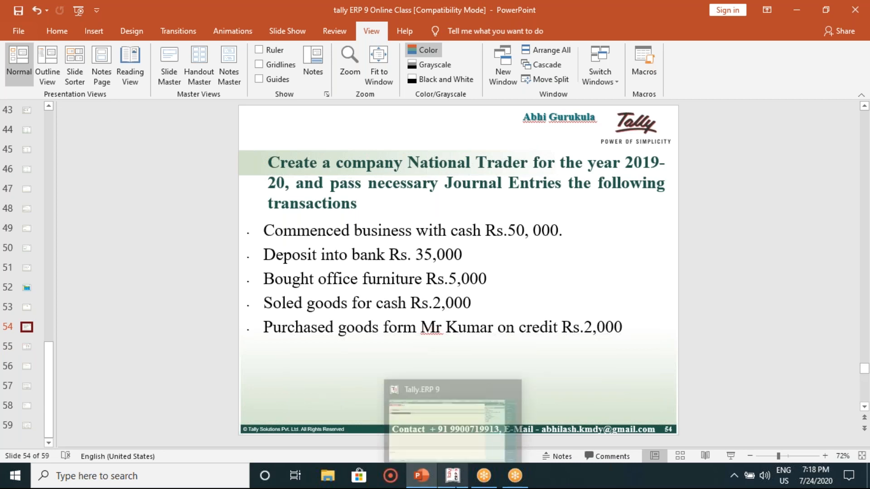
left_click(452, 476)
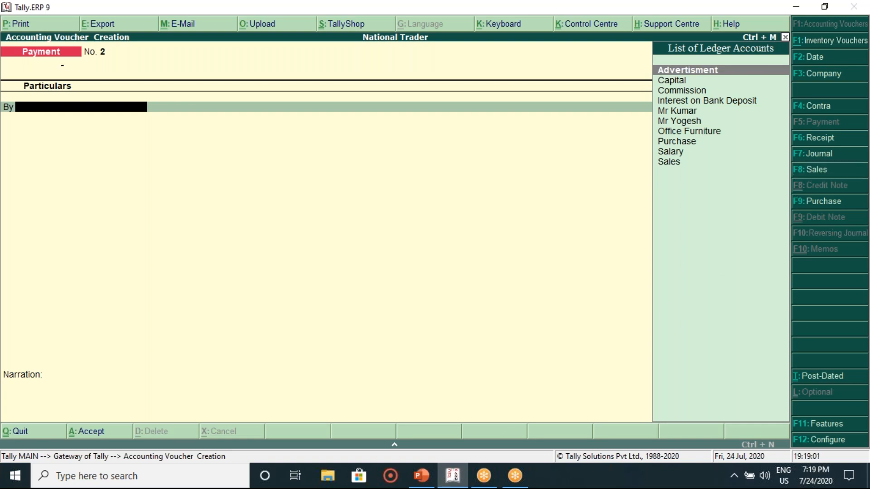
left_click(811, 169)
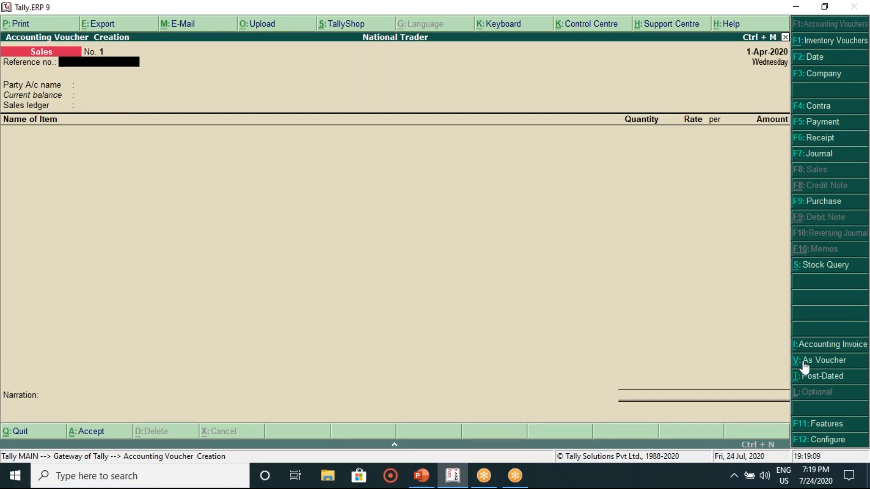
Step: Switch the Sales entry to voucher layout and select Cash as the debit ledger
left_click(824, 361)
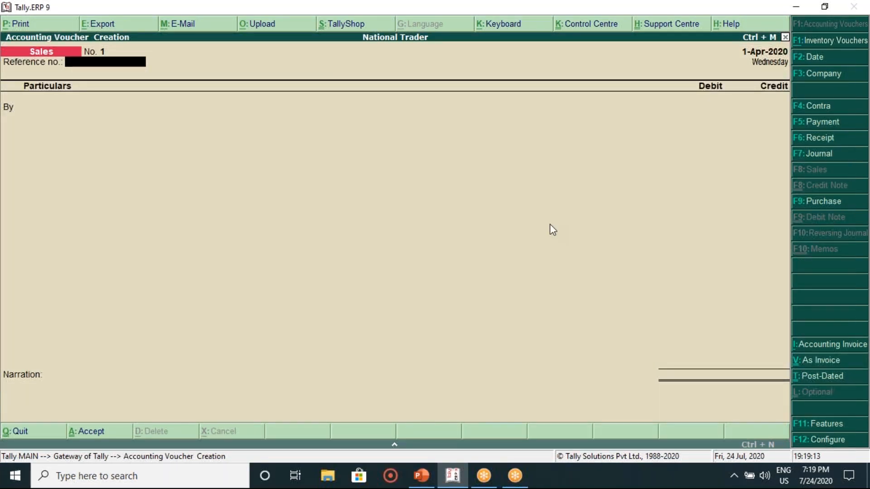
key("Return")
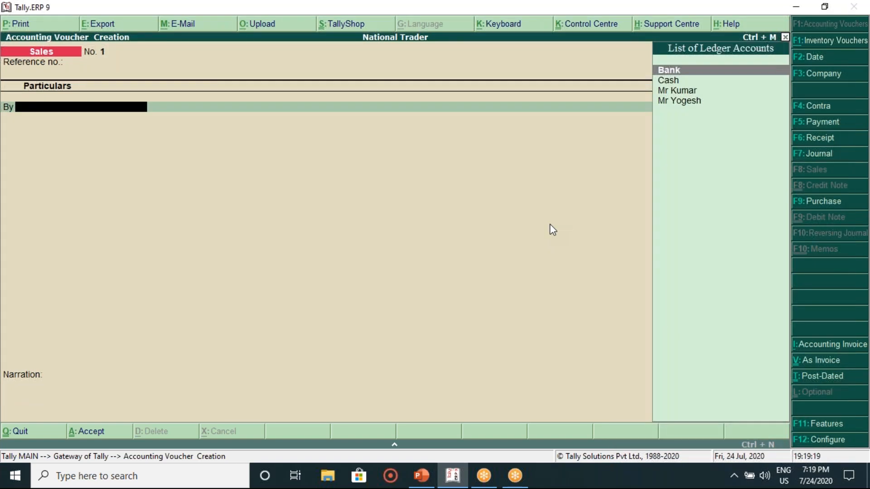
key("Down")
key("Return")
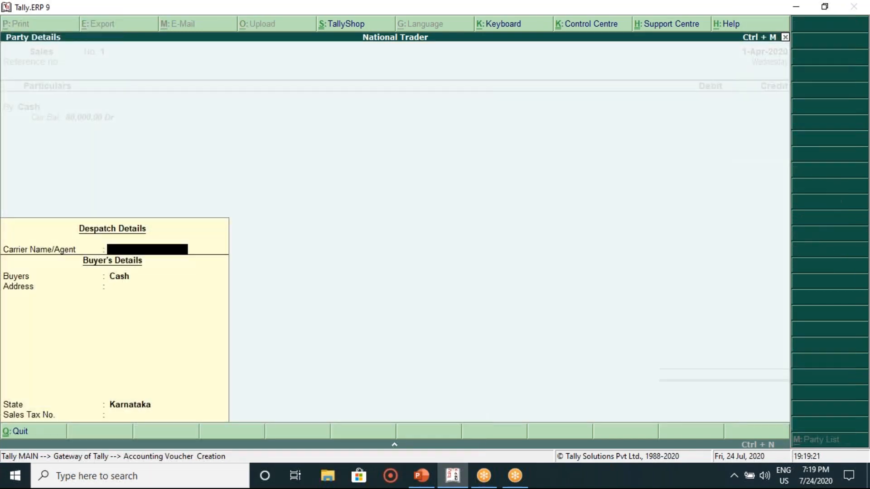
key("Return")
key("Return")
key("Return")
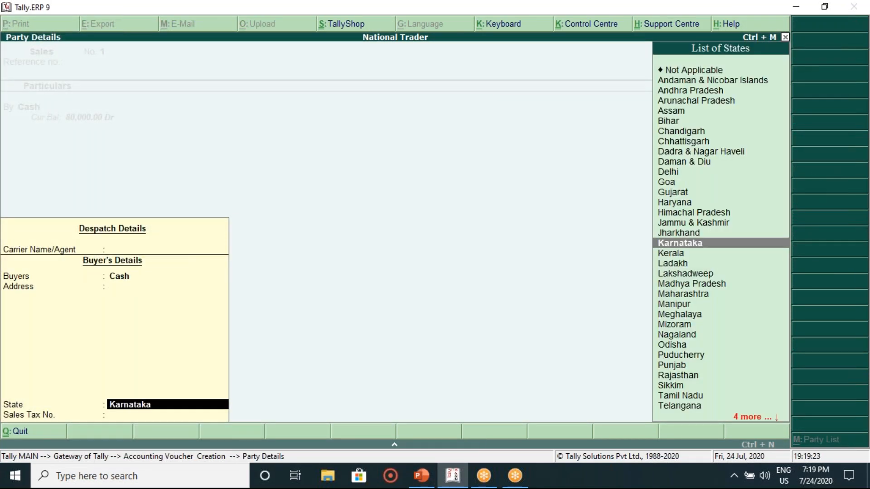
key("Return")
key("Return")
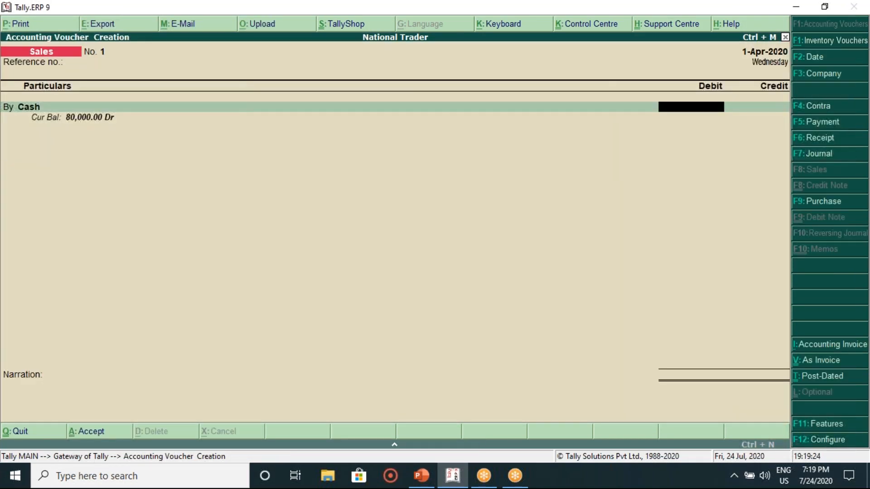
Step: Debit Cash 2,000, credit Sales 2,000 with no inventory allocation, and save the voucher
left_click(423, 480)
left_click(426, 482)
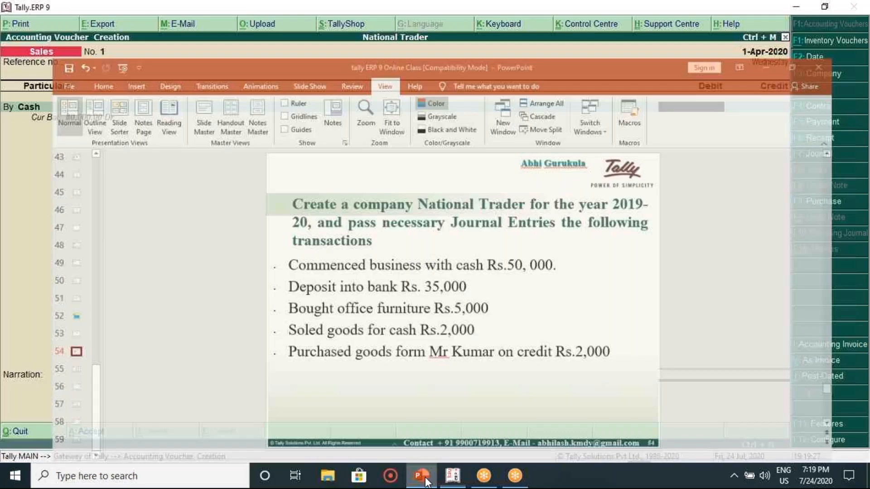
left_click(426, 482)
left_click(426, 483)
type("2000")
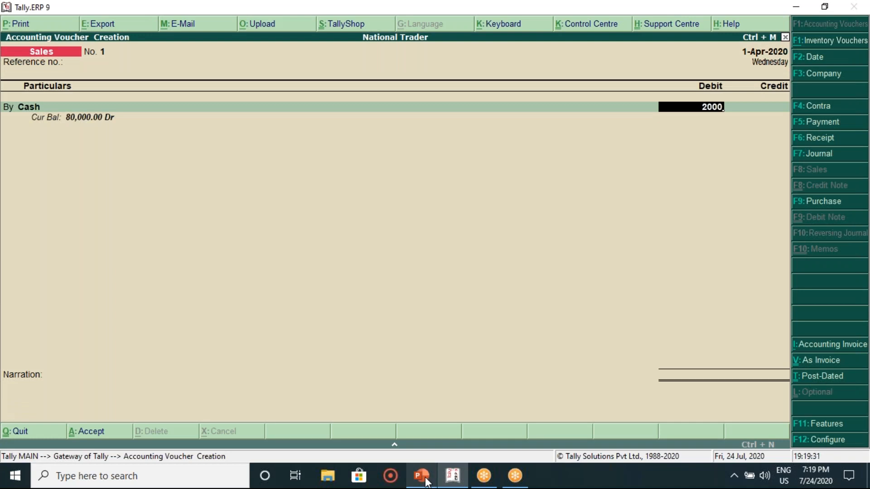
key("Return")
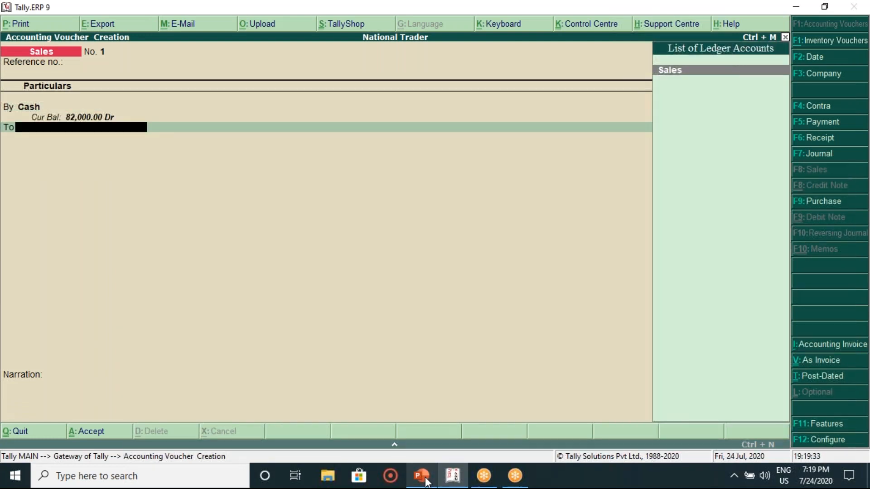
key("Return")
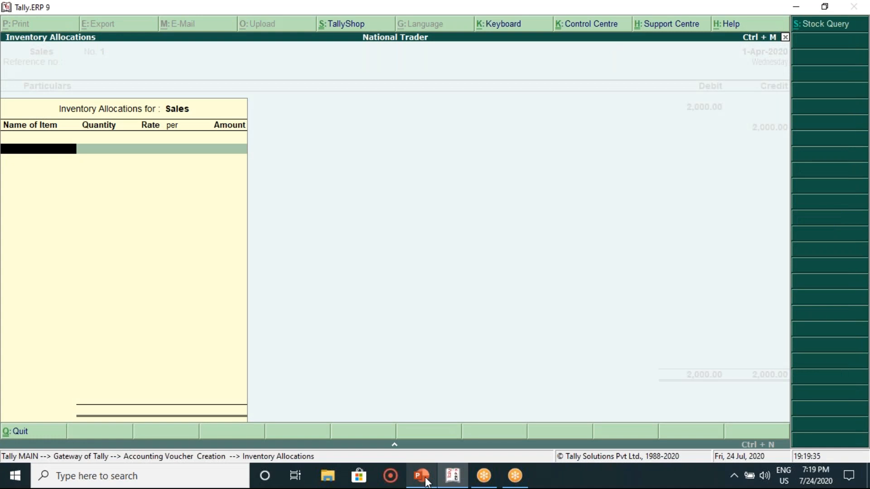
key("Escape")
key("Return")
key("Return")
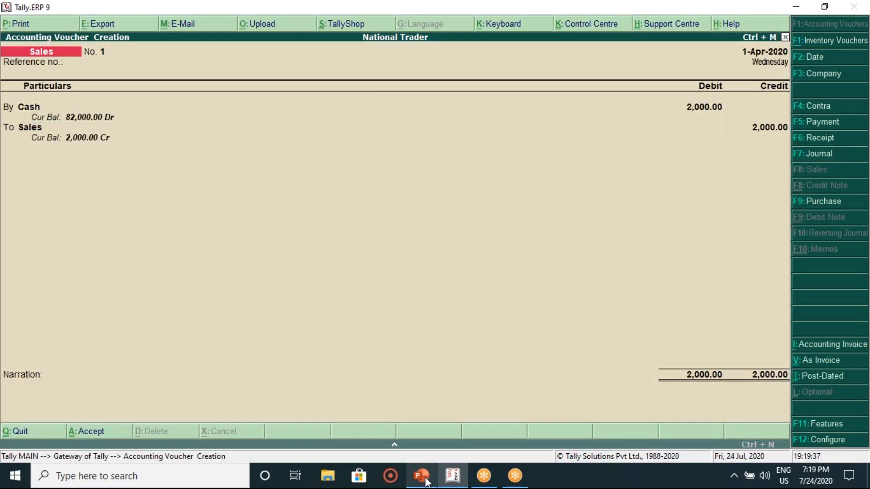
key("Return")
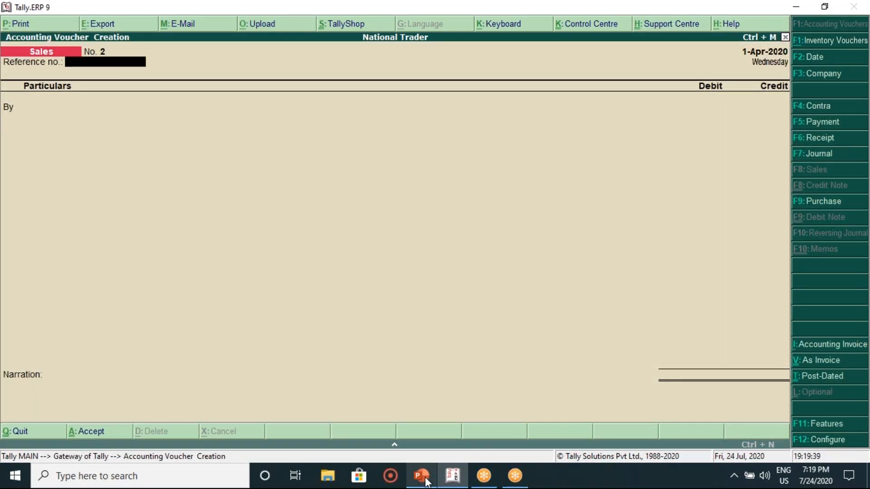
Step: Compare slide 55's voucher table with the transaction list, then return to Tally's Sales voucher
left_click(421, 477)
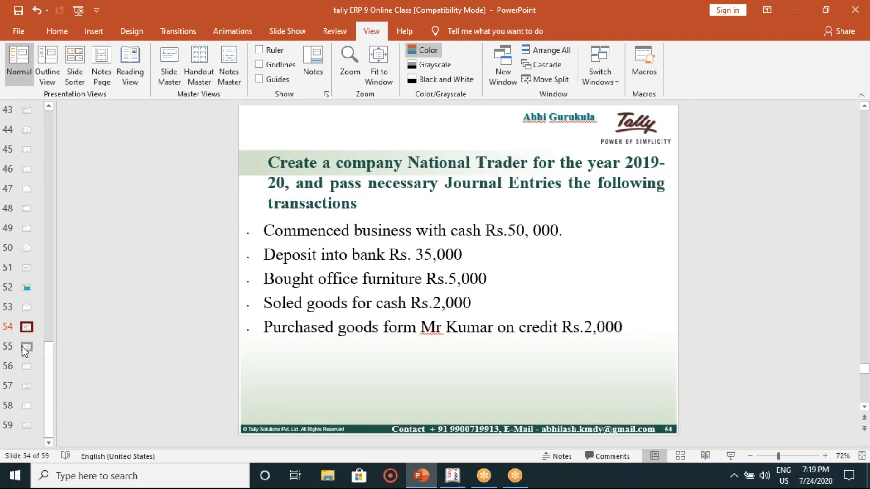
left_click(25, 349)
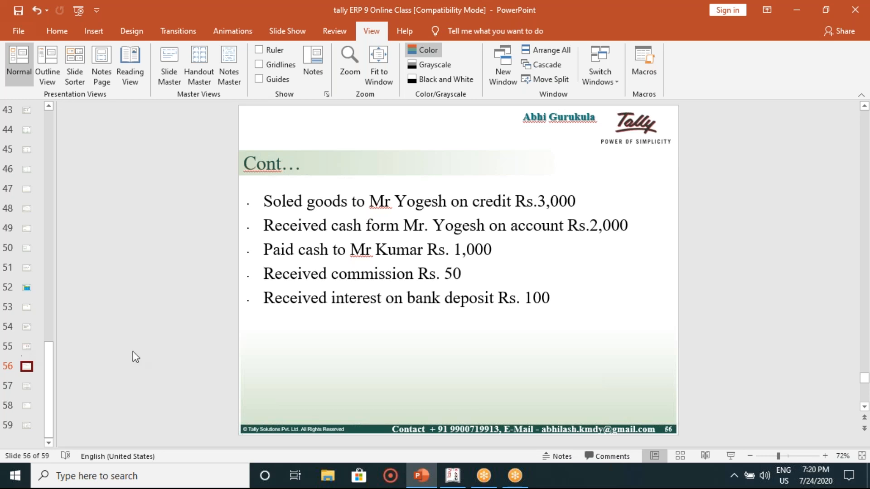
left_click(27, 328)
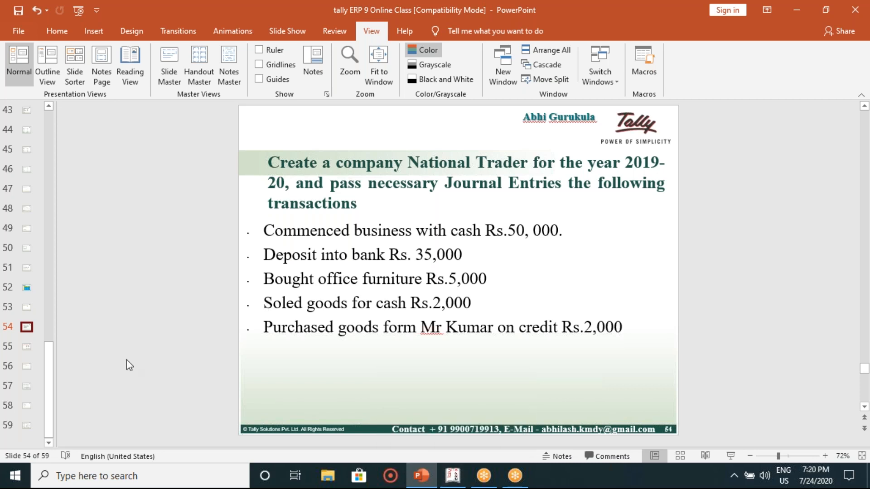
scroll(126, 360, "down", 1)
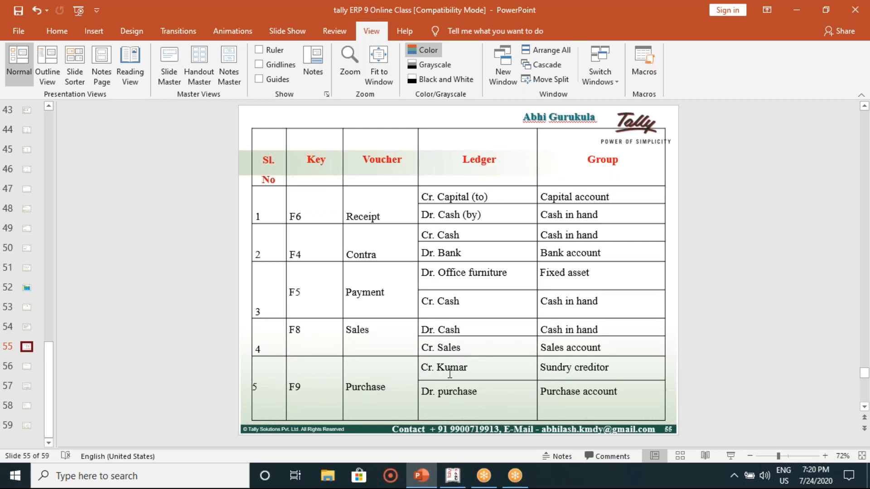
left_click(465, 480)
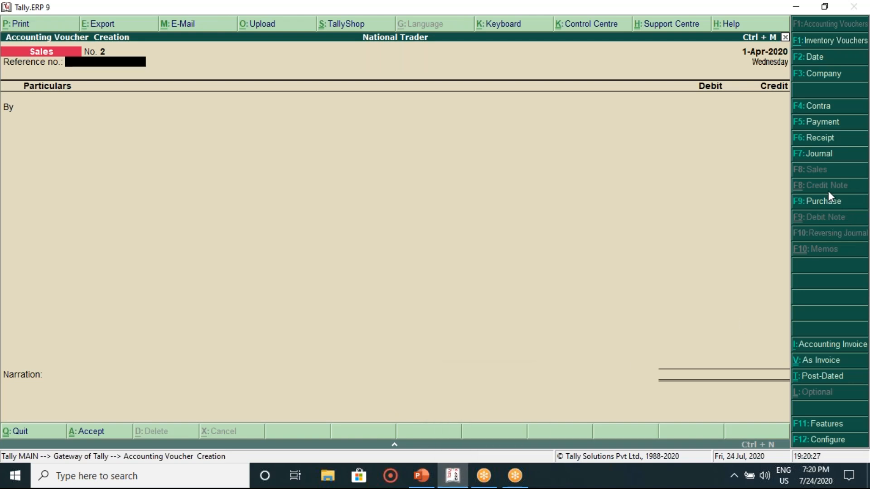
Step: Open an F9 Purchase voucher No. 1, ending in item invoice mode with a current date
left_click(823, 201)
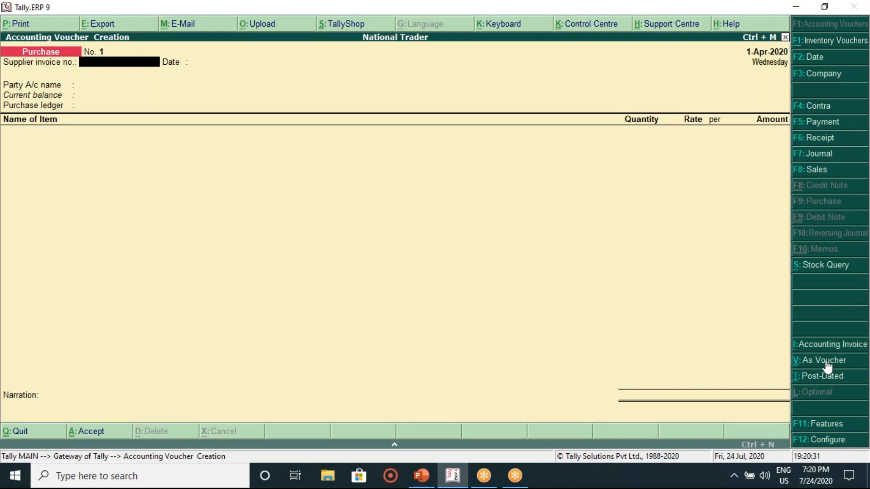
left_click(812, 362)
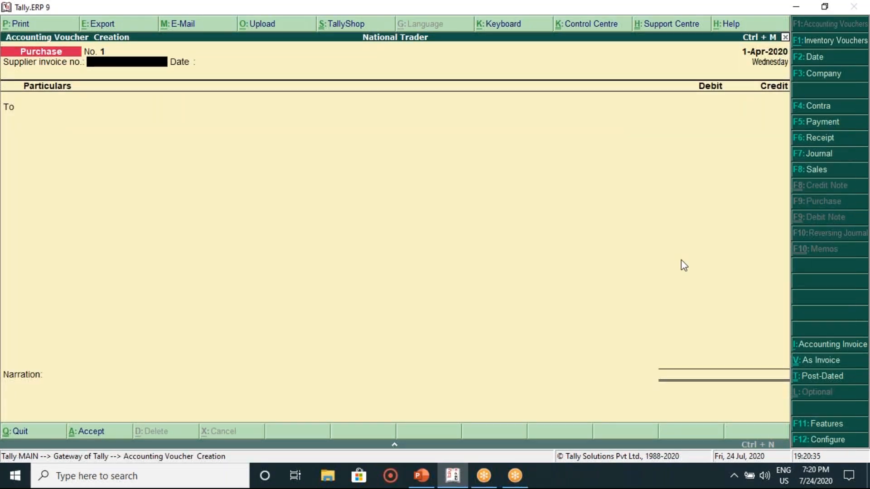
key("Return")
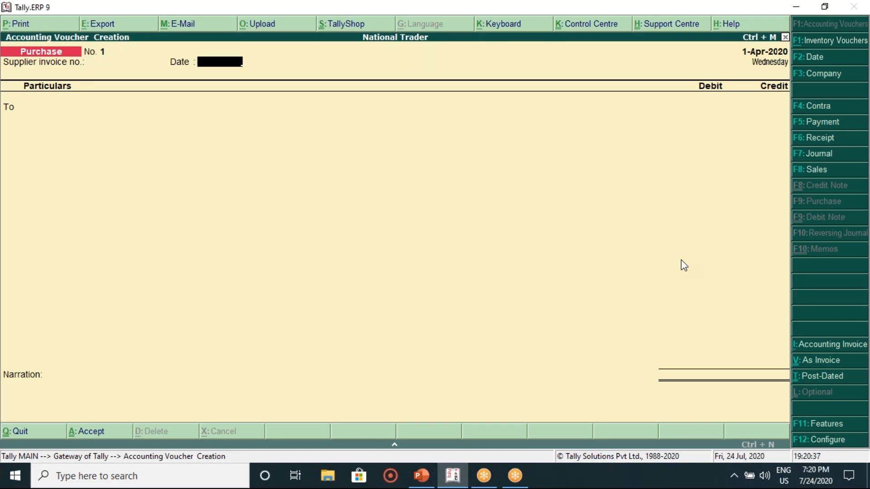
key("Return")
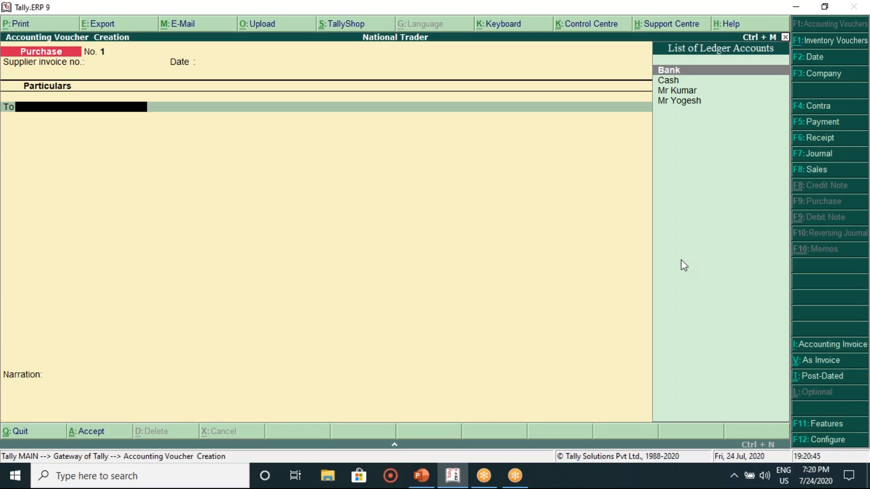
key("BackSpace")
key("BackSpace")
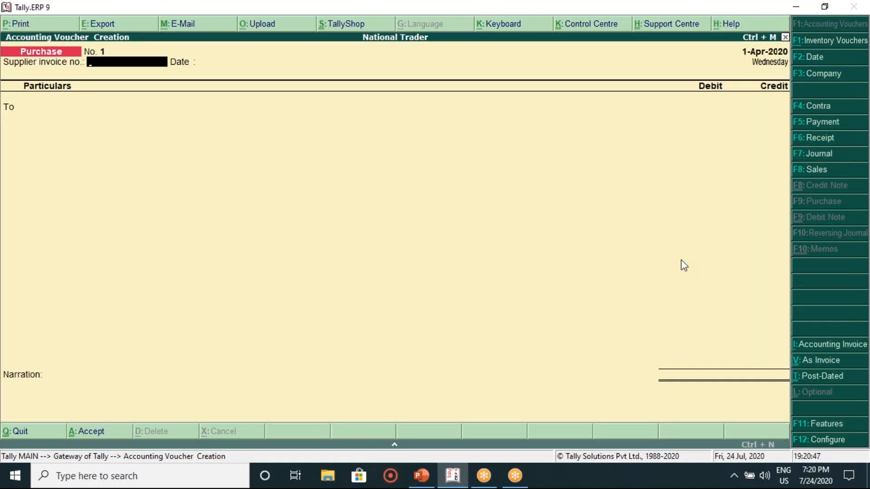
left_click(822, 363)
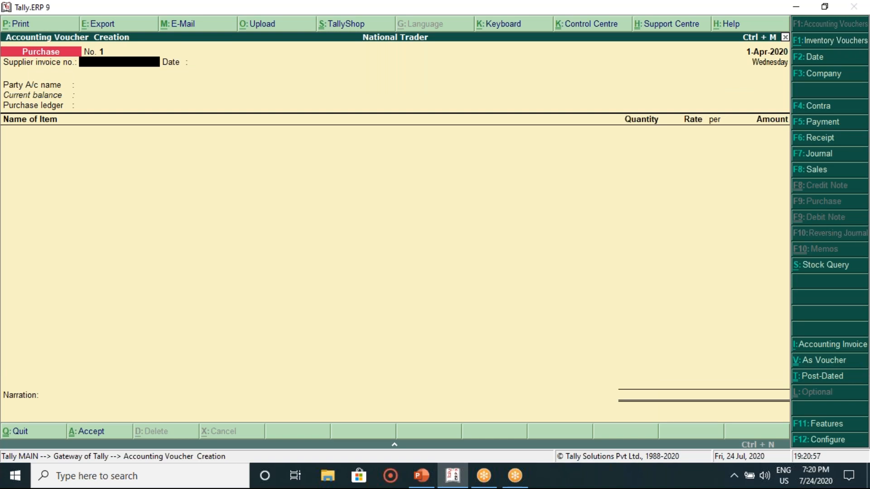
left_click(811, 377)
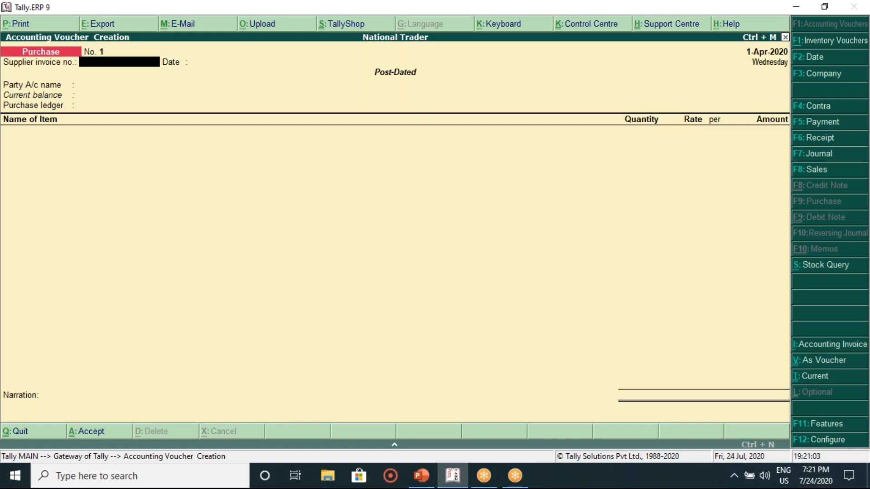
left_click(808, 365)
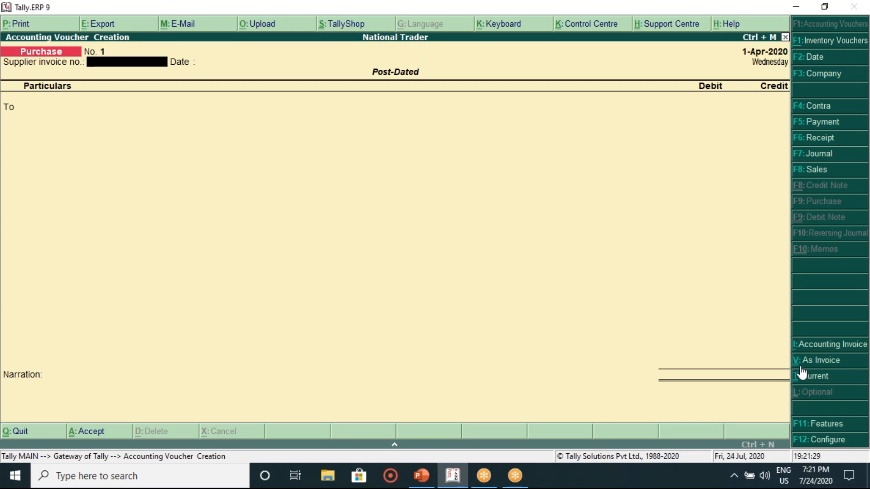
key("ctrl+v")
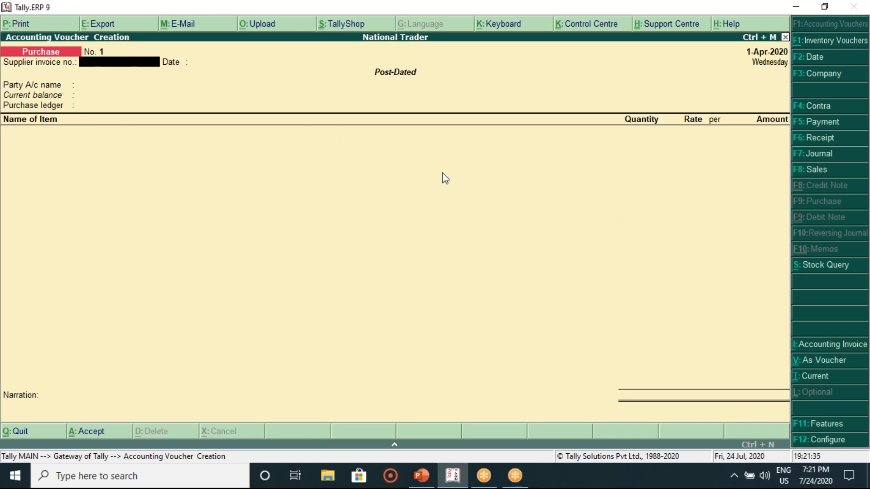
left_click(811, 380)
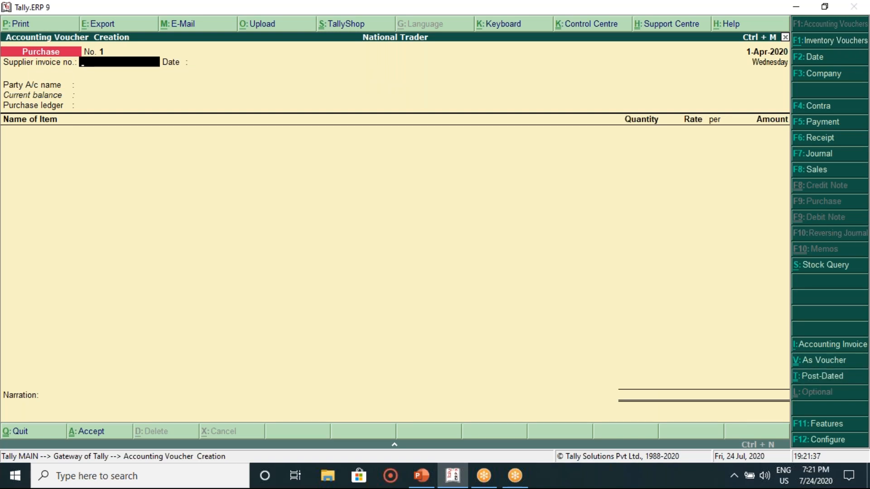
Step: Switch Purchase No. 1 to voucher layout and select Mr Kumar as the credited party
left_click(809, 361)
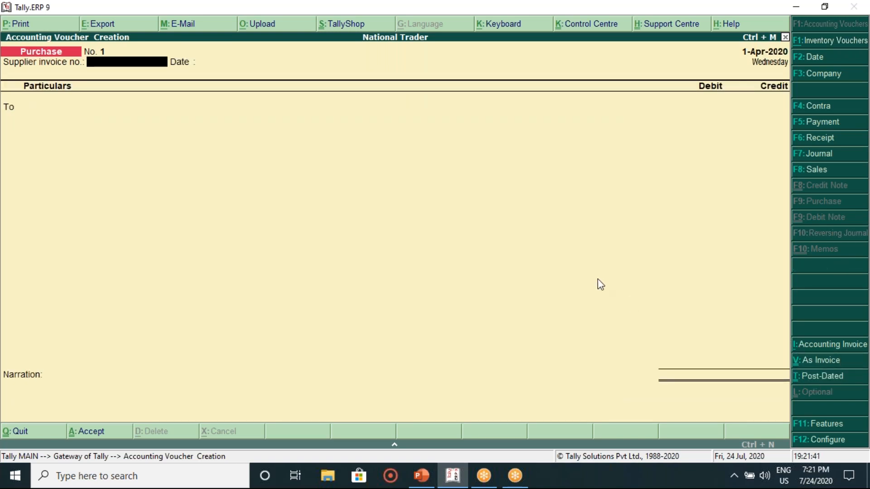
key("Return")
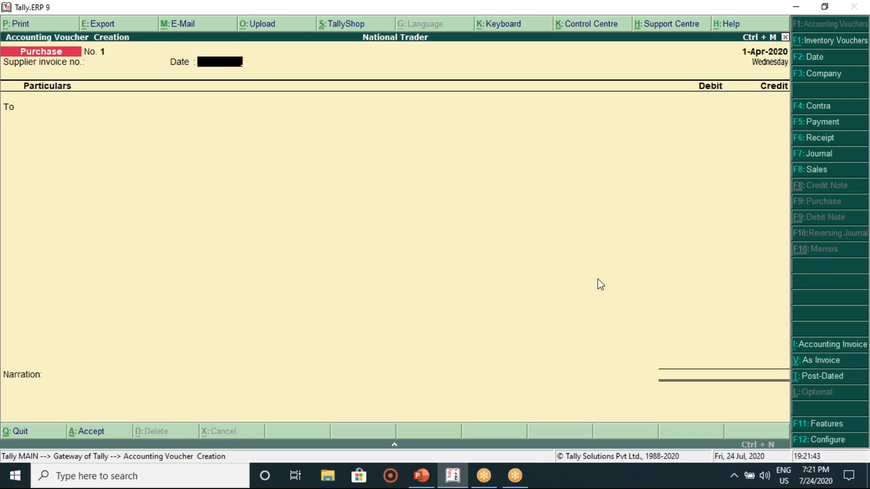
key("Return")
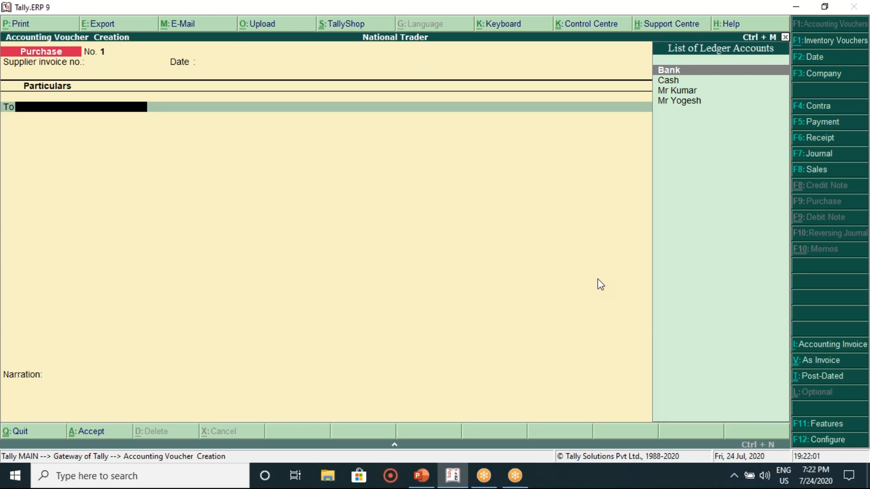
key("Down")
key("Down")
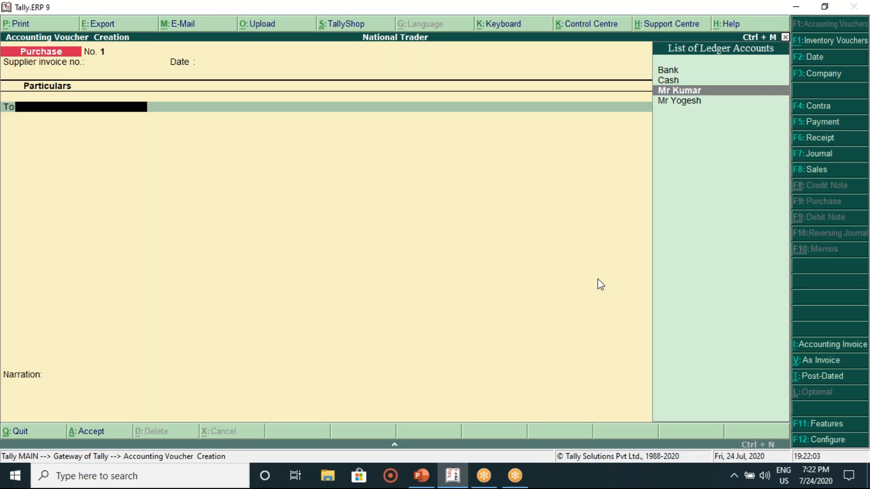
key("Return")
key("Return")
key("Return")
key("Return")
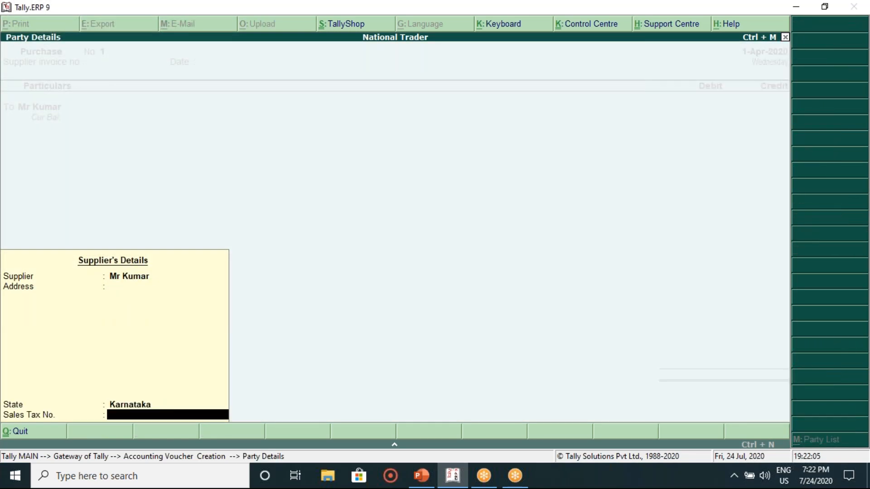
key("Return")
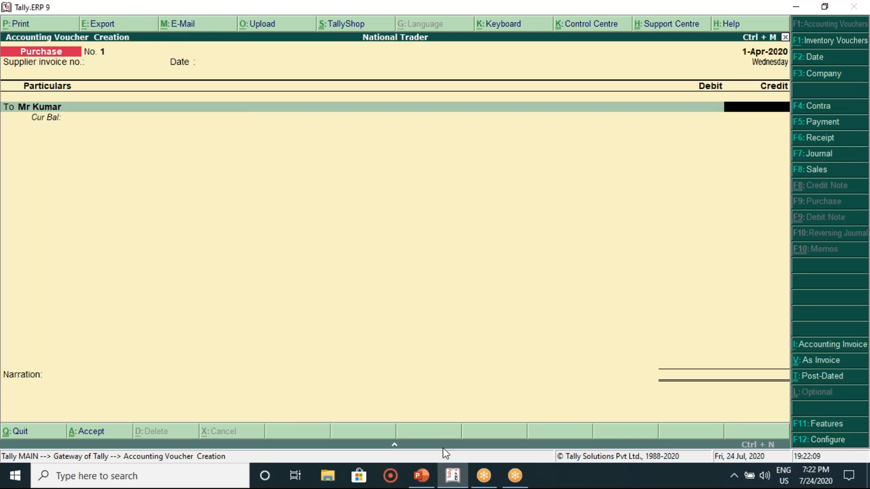
Step: Credit Mr Kumar 2,000, debit Purchase 2,000, and save the purchase voucher
left_click(428, 476)
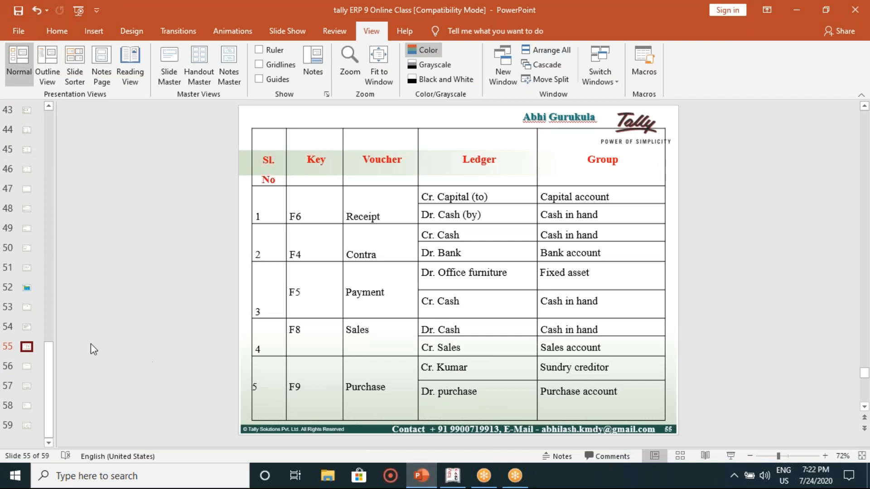
left_click(28, 327)
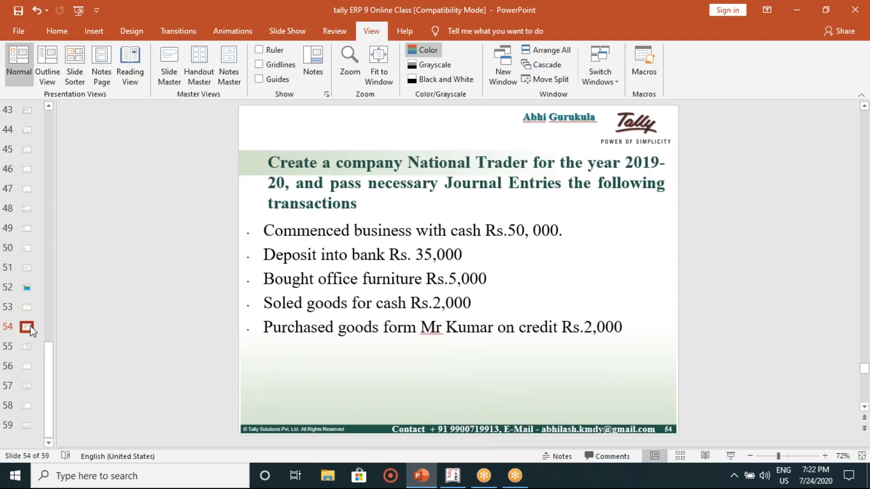
left_click(450, 478)
type("2000")
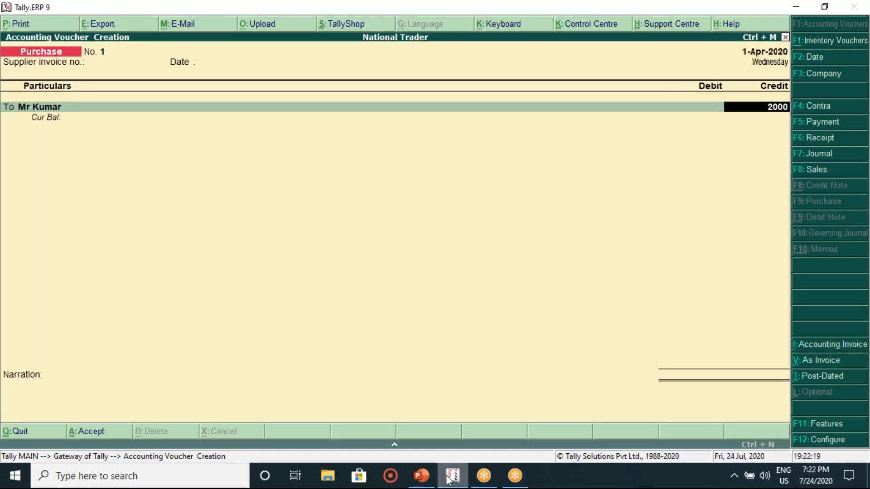
key("Return")
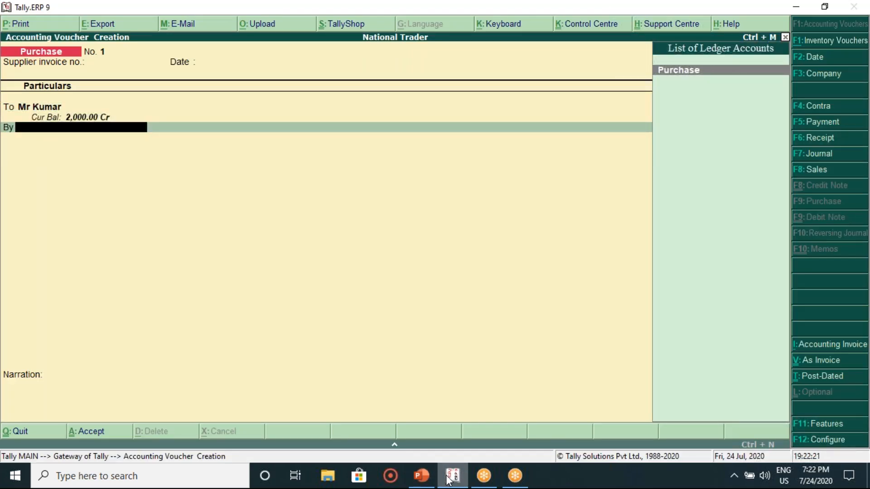
key("Return")
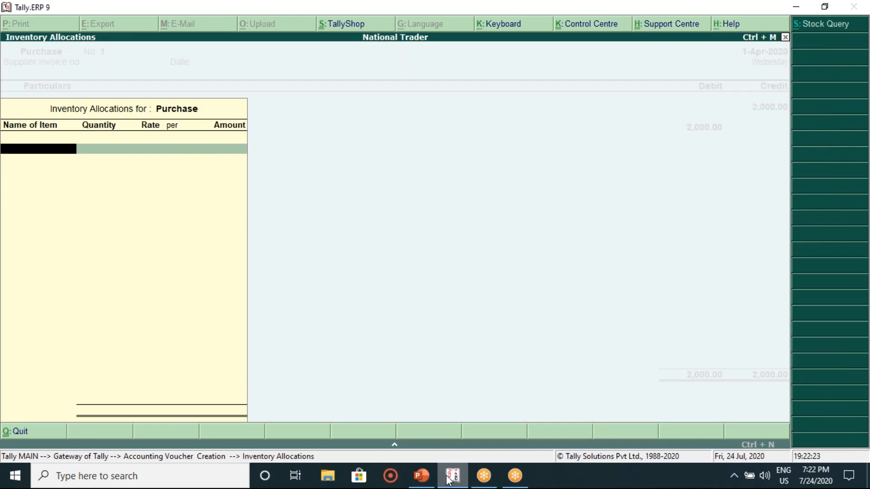
key("Return")
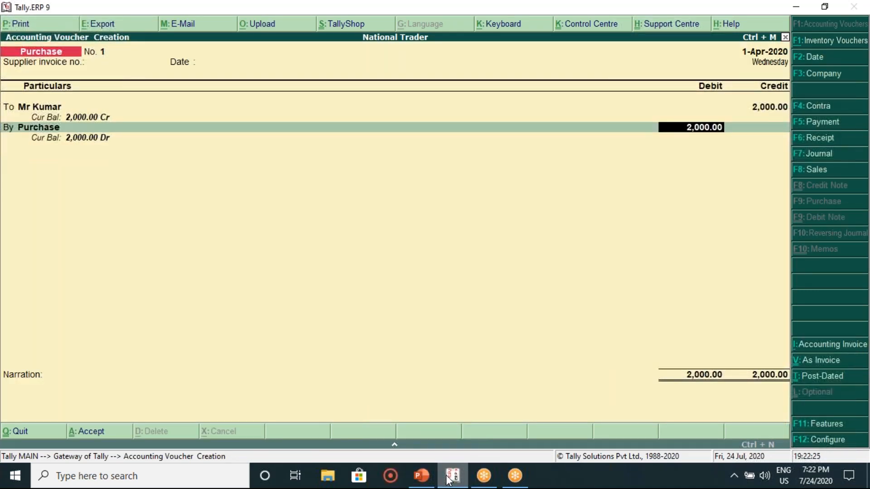
key("Return")
key("Return")
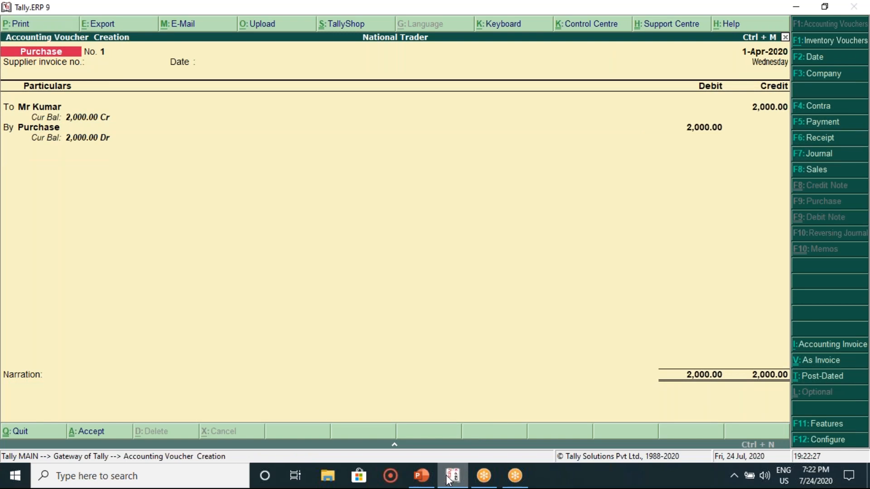
key("Return")
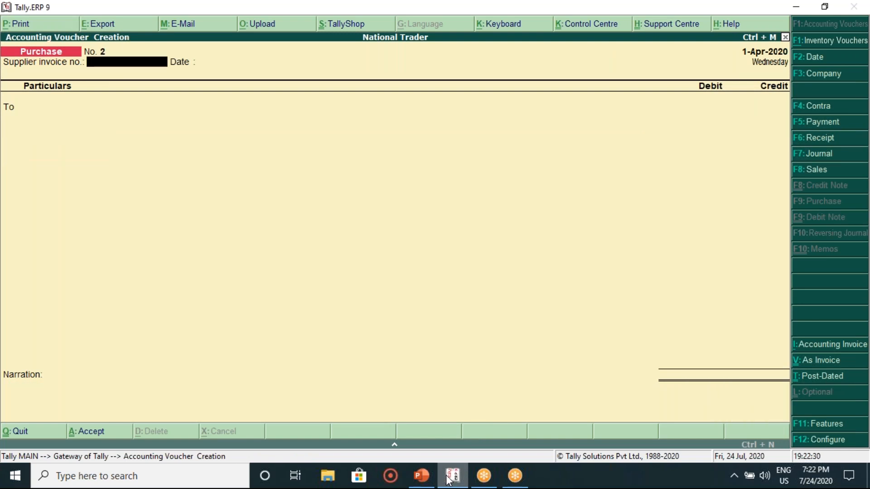
Step: Review slide 56's transactions and slide 57's voucher table, then return to Tally
left_click(422, 475)
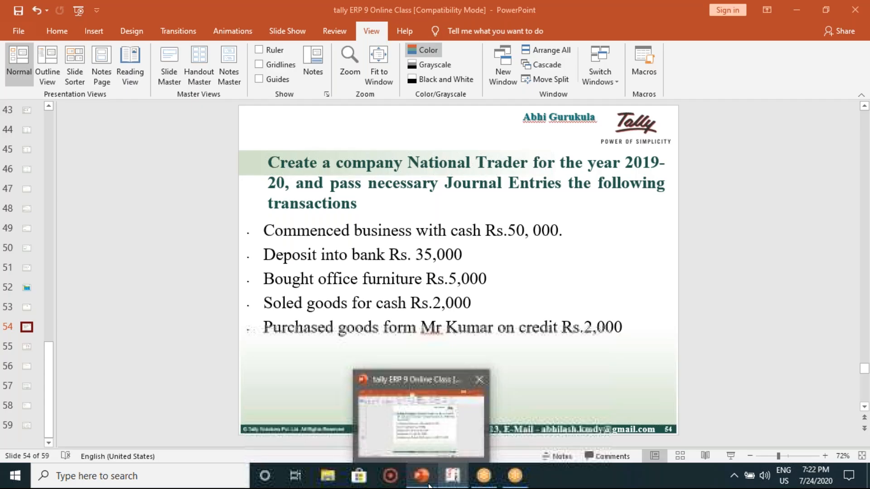
left_click(25, 349)
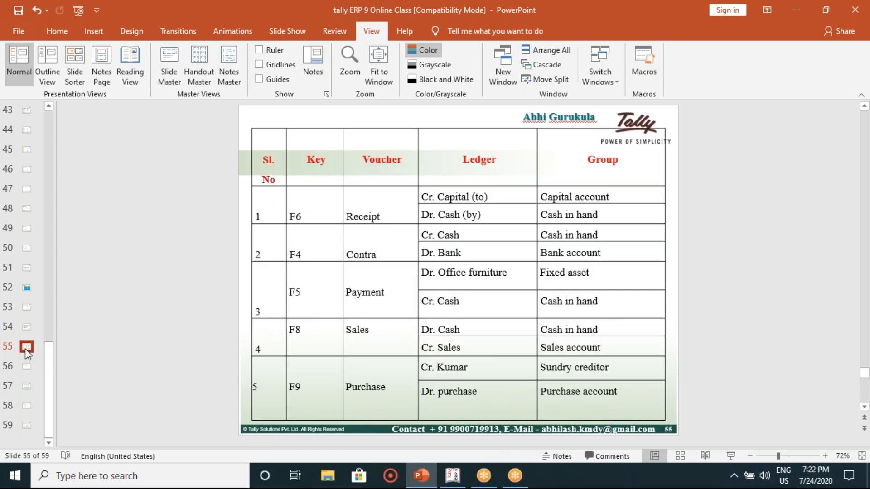
key("Down")
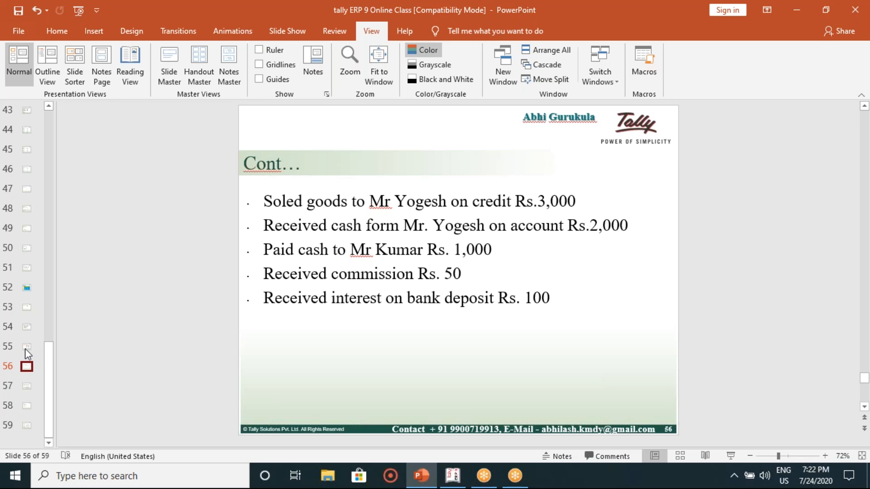
key("Down")
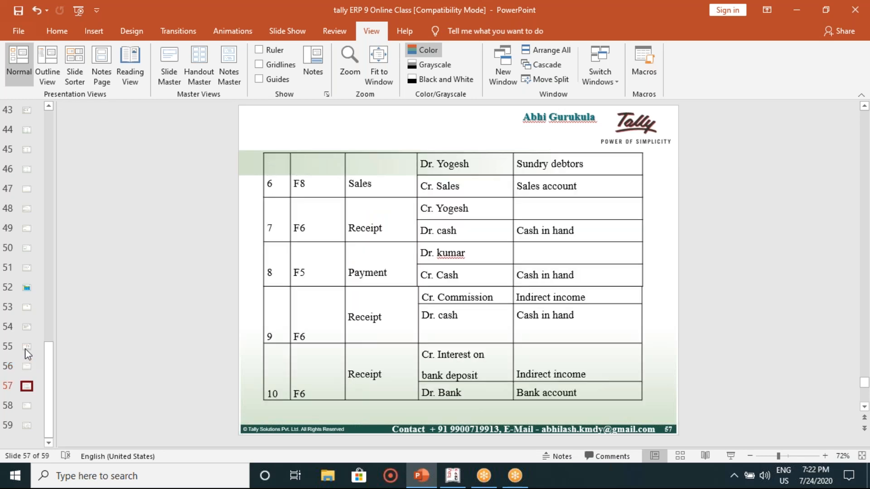
key("Up")
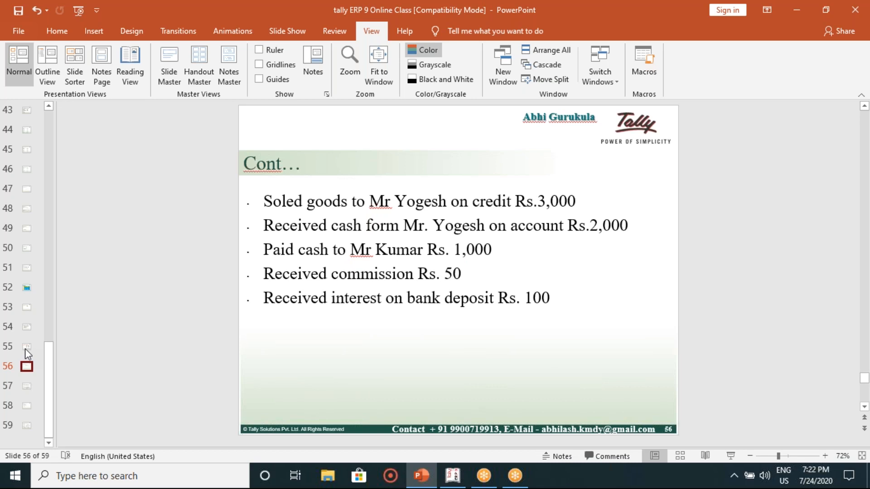
key("Down")
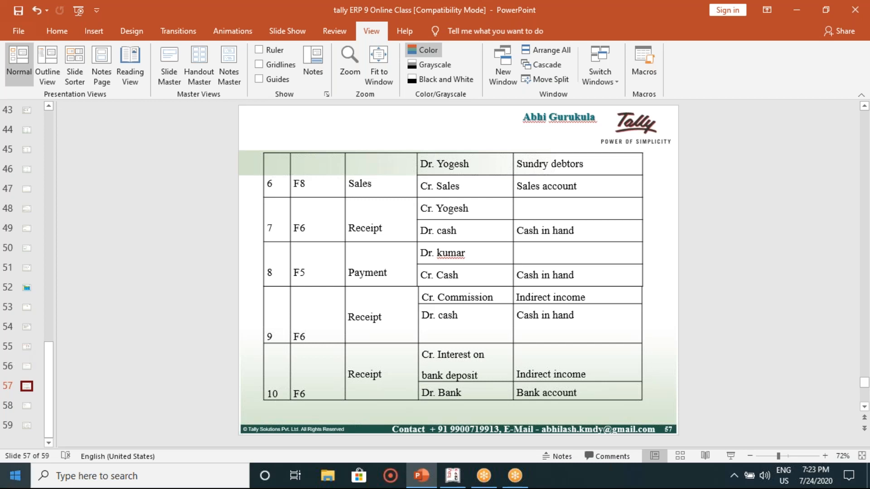
left_click(441, 481)
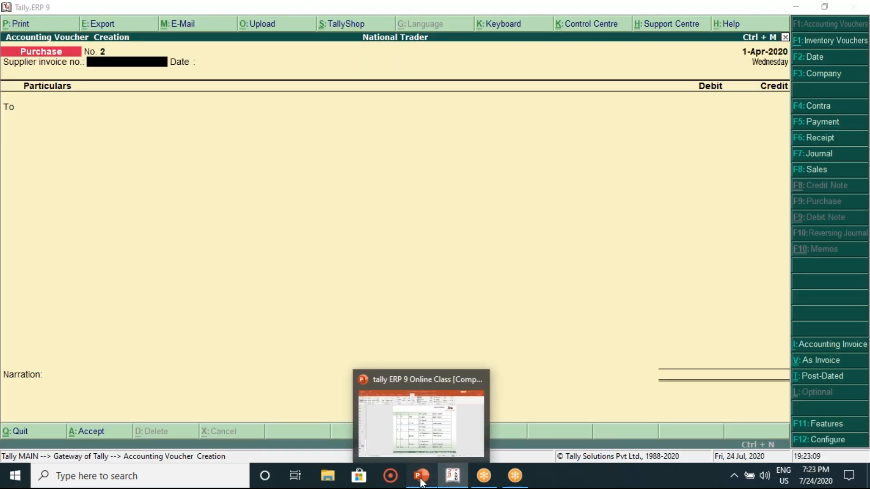
left_click(421, 481)
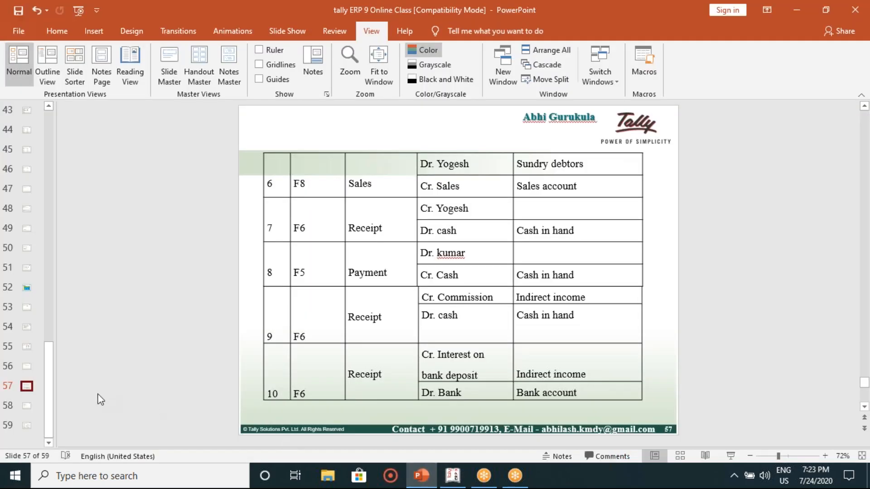
left_click(26, 368)
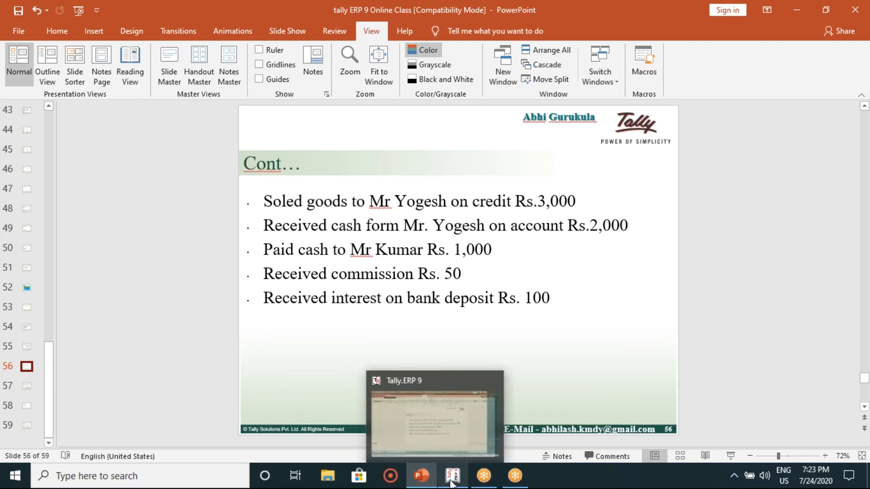
left_click(450, 481)
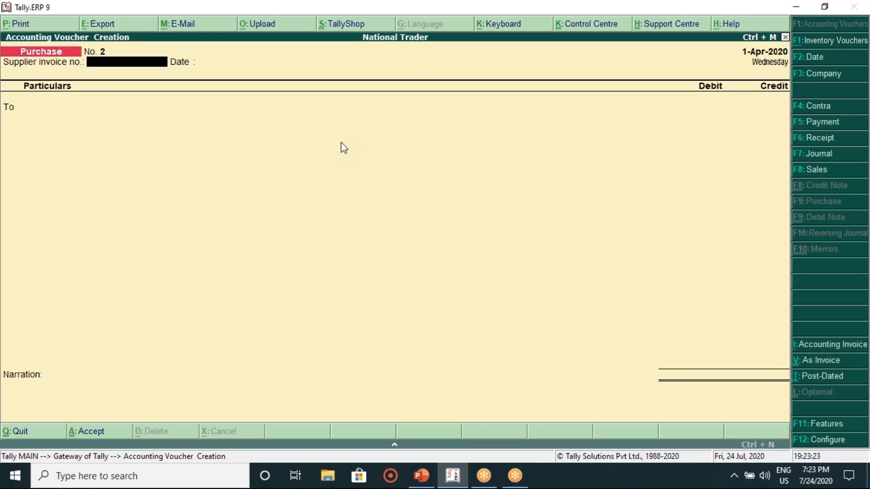
Step: In a voucher-layout Sales entry, debit Mr Yogesh 3,000 and credit Sales 3,000, then accept
left_click(806, 169)
left_click(824, 363)
key("Return")
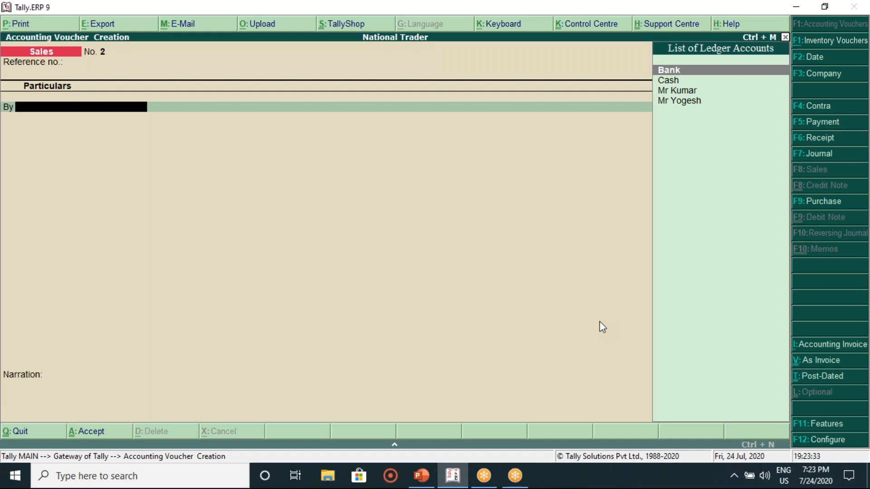
key("Down")
key("Down")
key("Down")
key("Return")
key("Return")
key("Return")
key("Return")
key("Return")
type("3000")
key("Return")
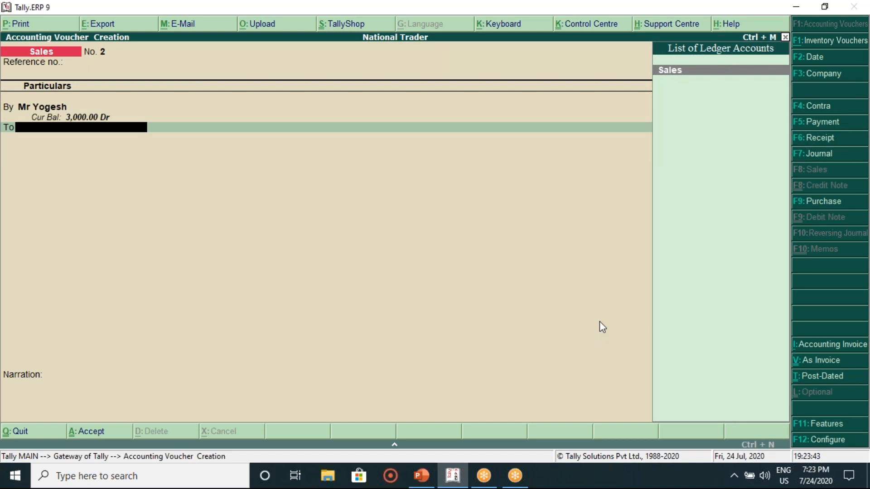
key("Return")
key("Return")
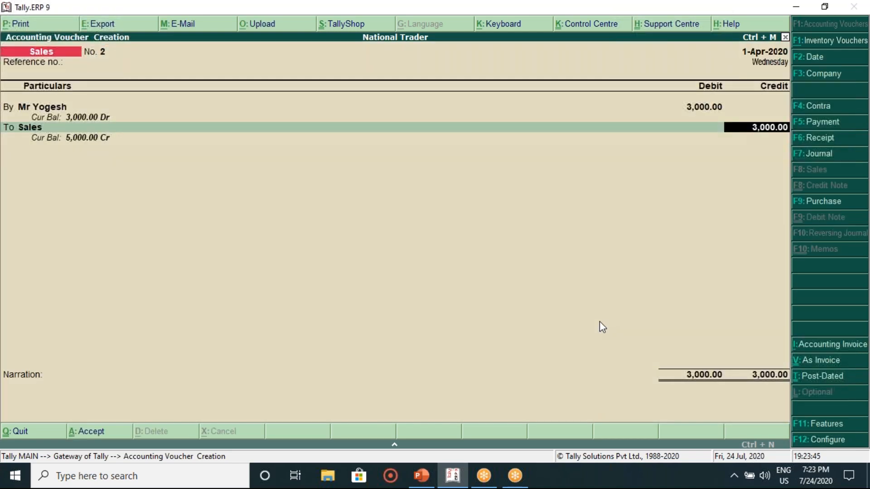
key("Return")
key("Return")
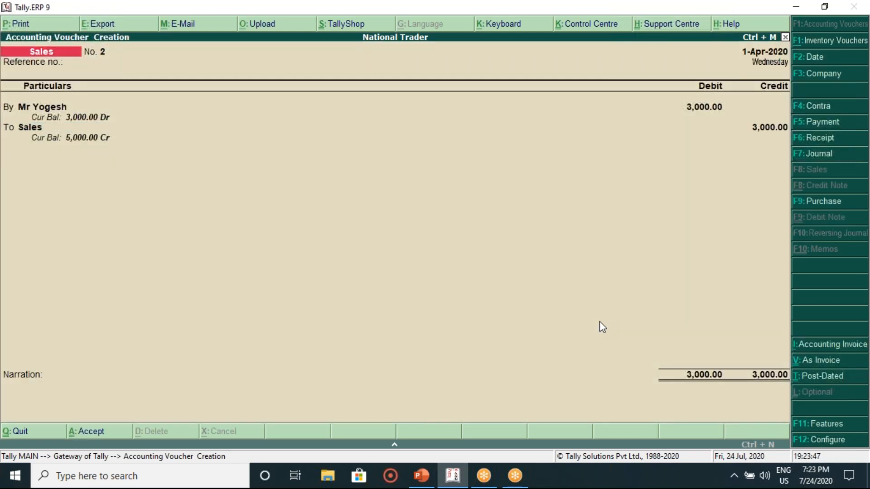
key("Return")
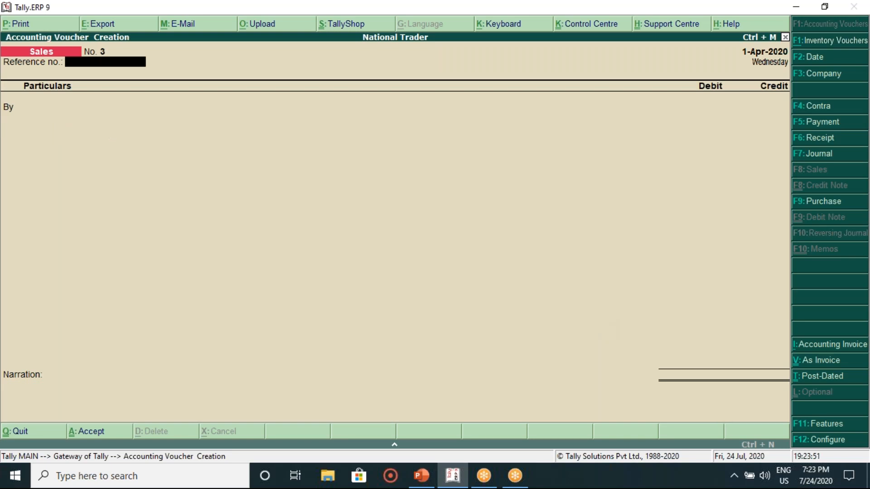
Step: Display slide 57's table mapping transactions 6–10 to Sales, Receipt and Payment vouchers
left_click(422, 476)
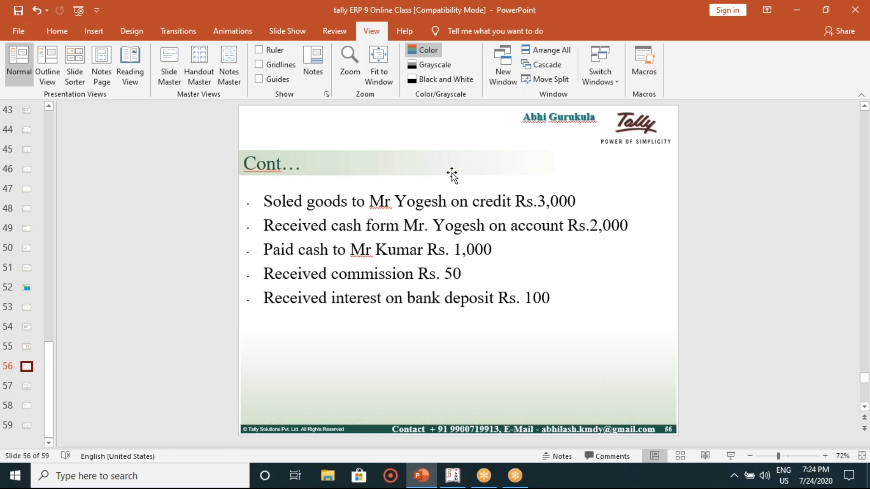
left_click(433, 224)
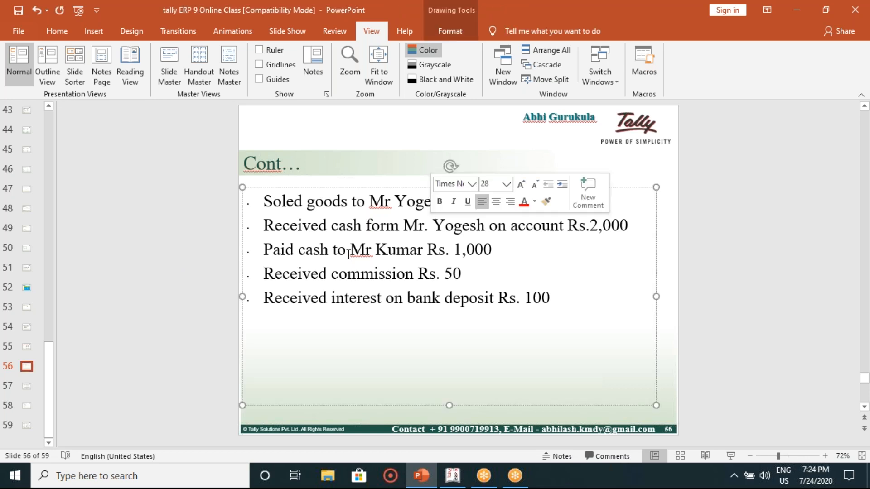
left_click(25, 386)
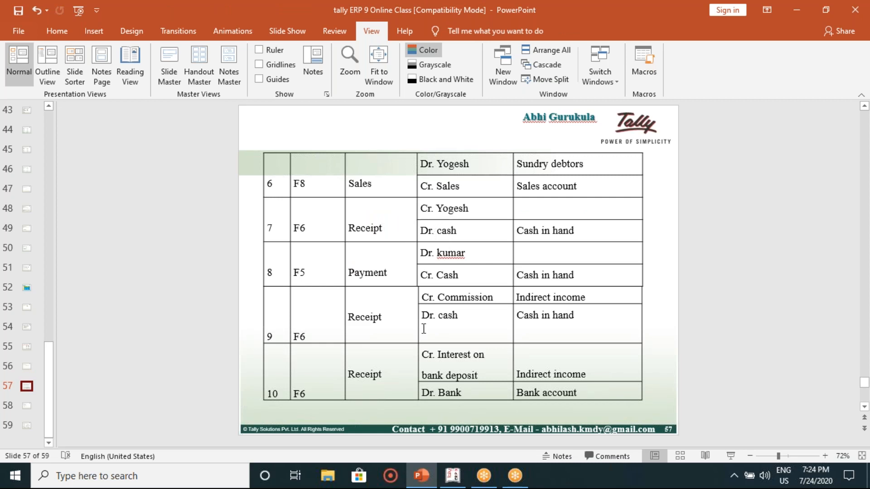
Step: Open a Receipt voucher and select Mr Yogesh as the credited ledger
left_click(447, 479)
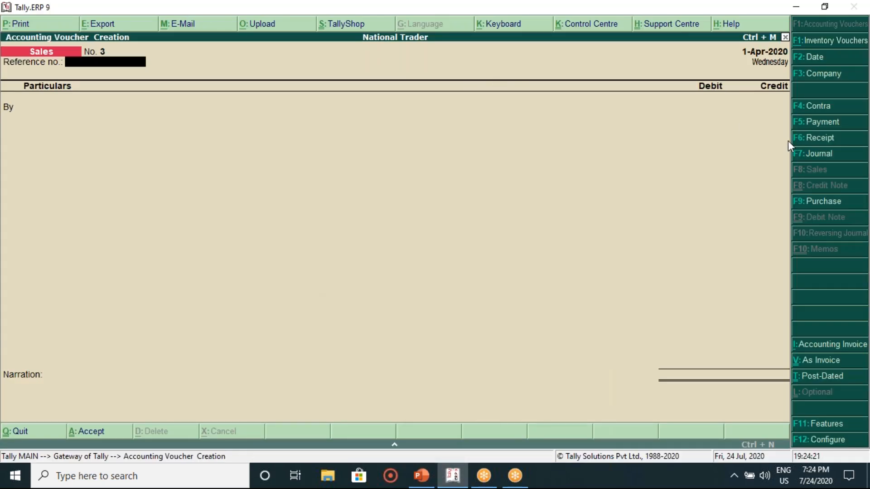
left_click(816, 137)
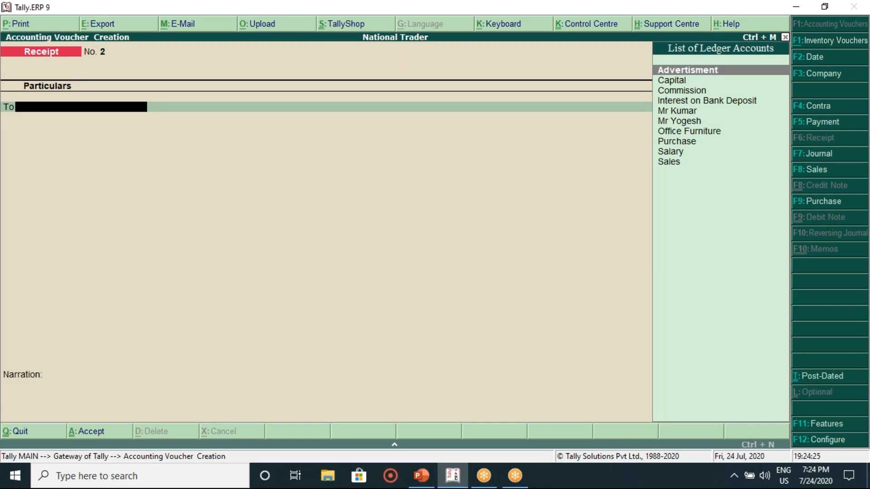
key("Down")
key("Down")
key("Down")
key("Down")
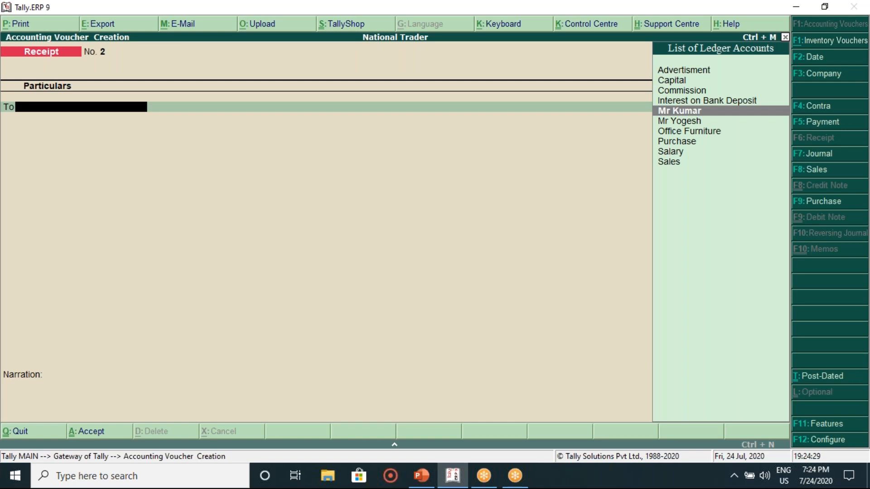
key("Down")
key("Return")
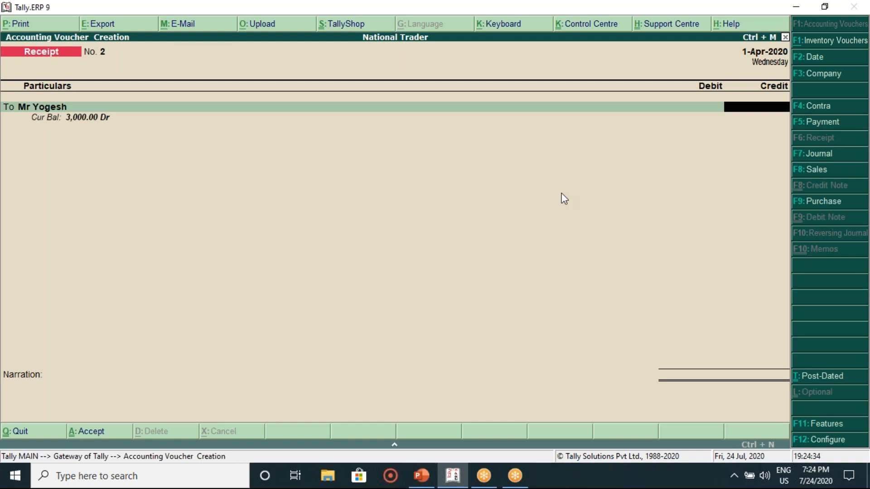
Step: Check slide 56, then enter Mr Yogesh's 2,000 credit
left_click(422, 476)
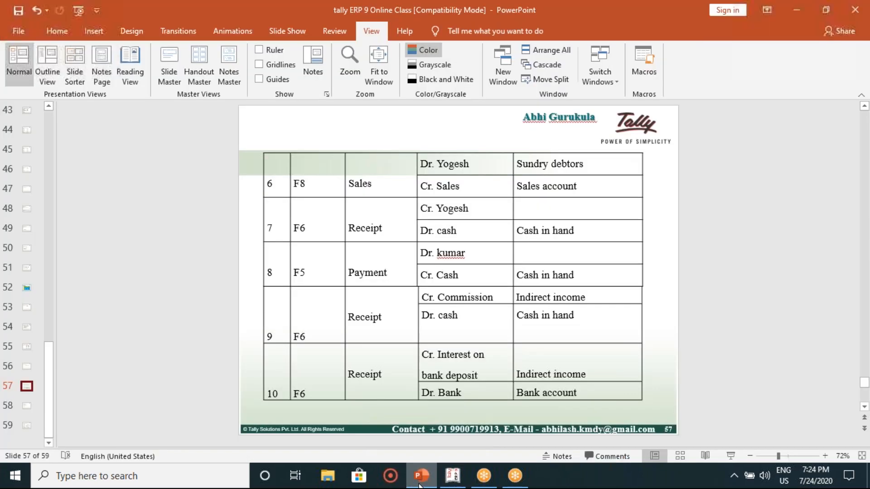
left_click(28, 367)
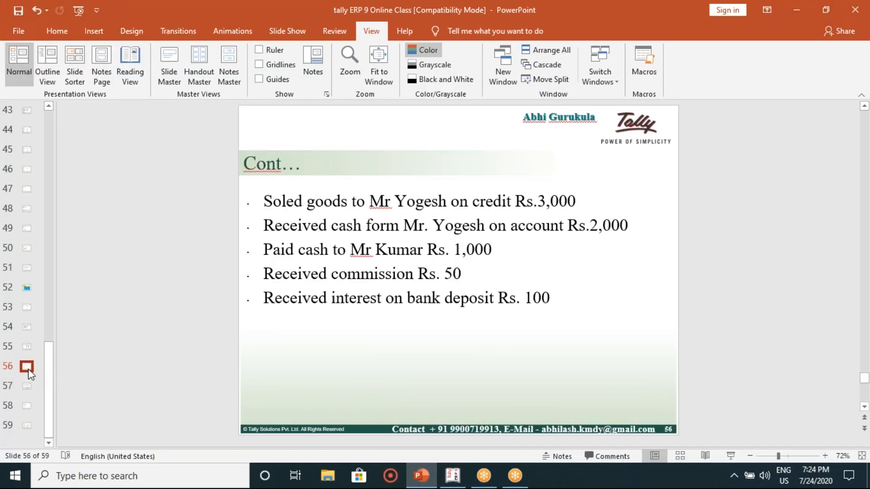
left_click(454, 484)
type("2000")
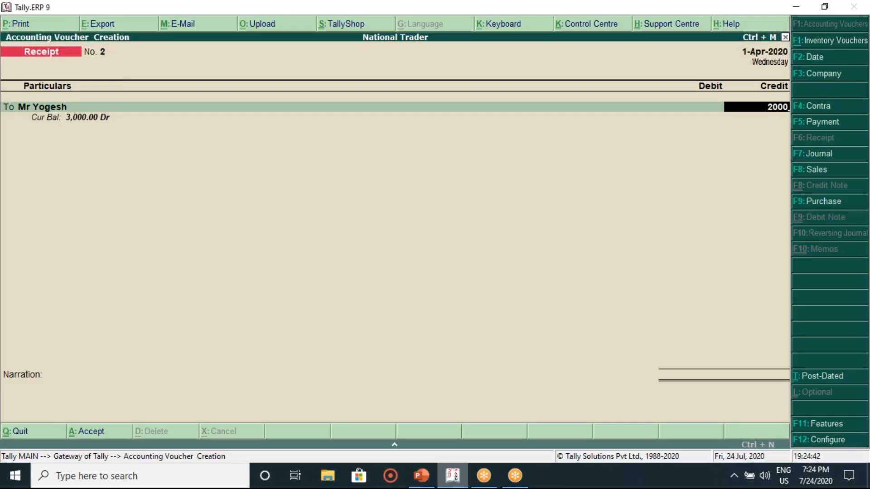
key("Return")
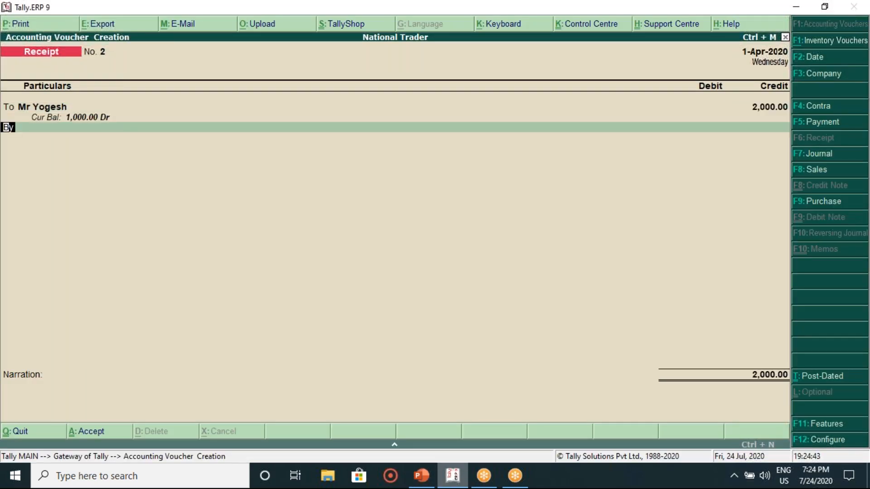
key("Return")
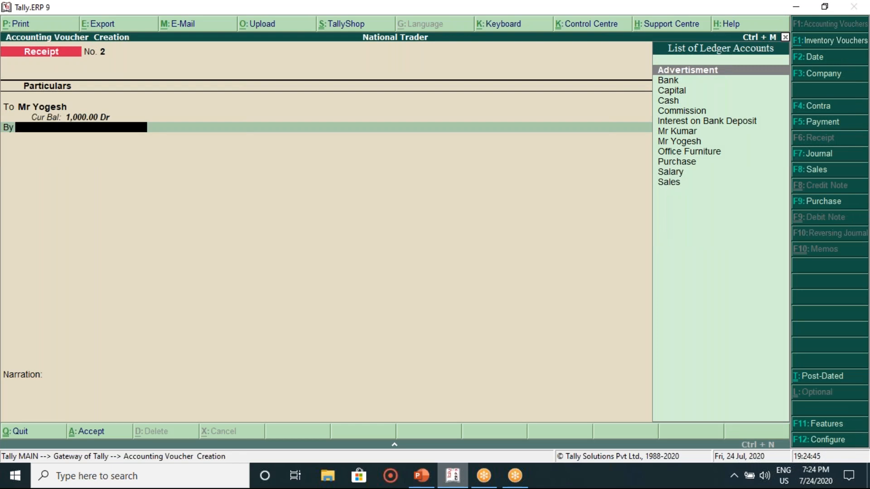
Step: Debit Cash 2,000 after checking slide 57, and save Receipt voucher No. 2
left_click(422, 485)
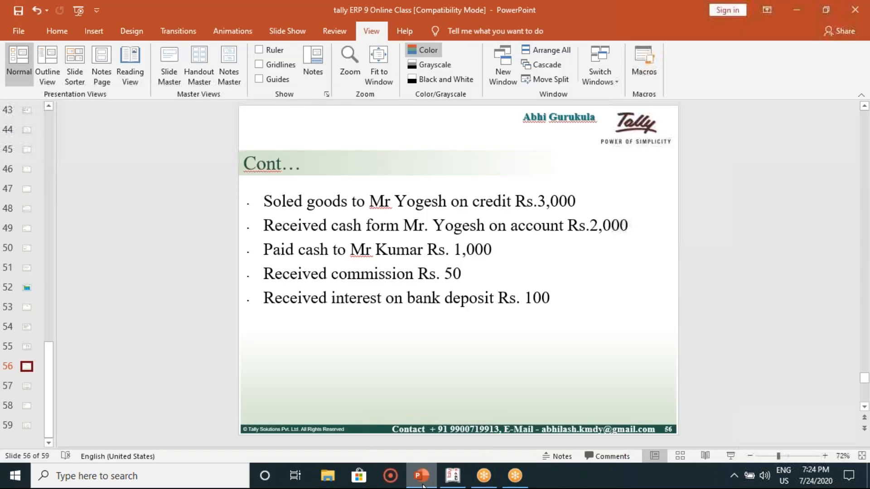
key("Down")
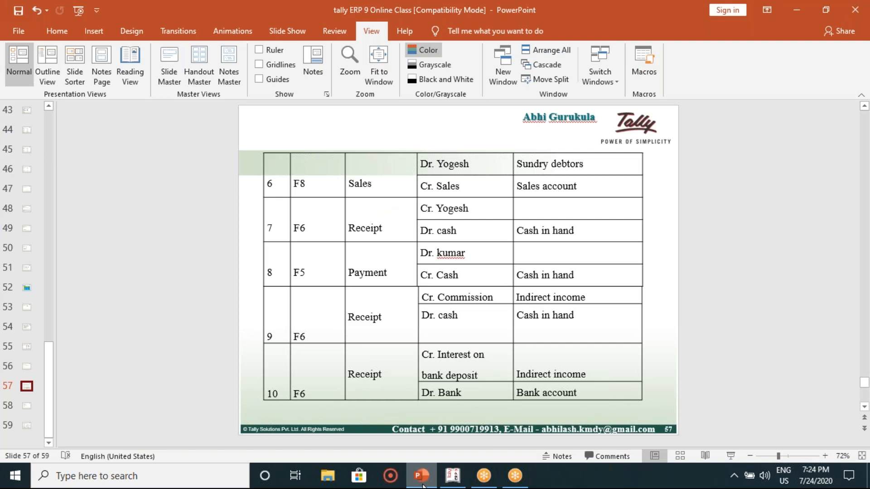
left_click(450, 480)
key("Down")
key("Down")
key("Down")
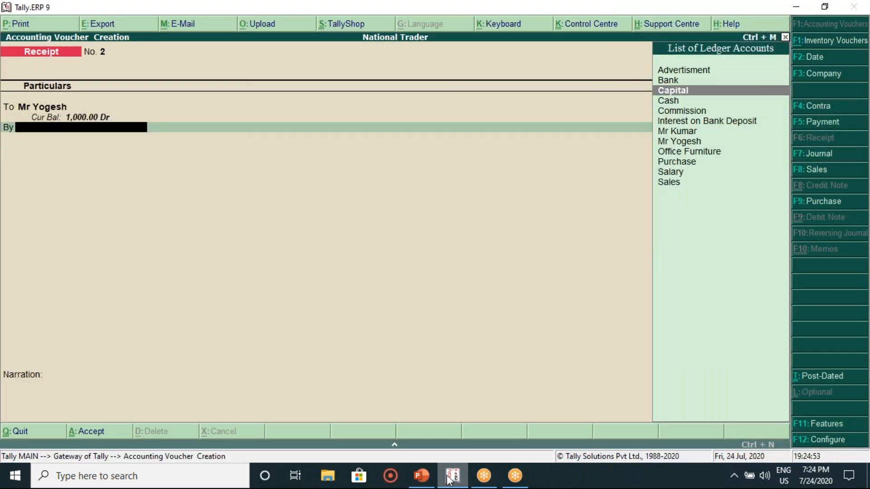
key("Return")
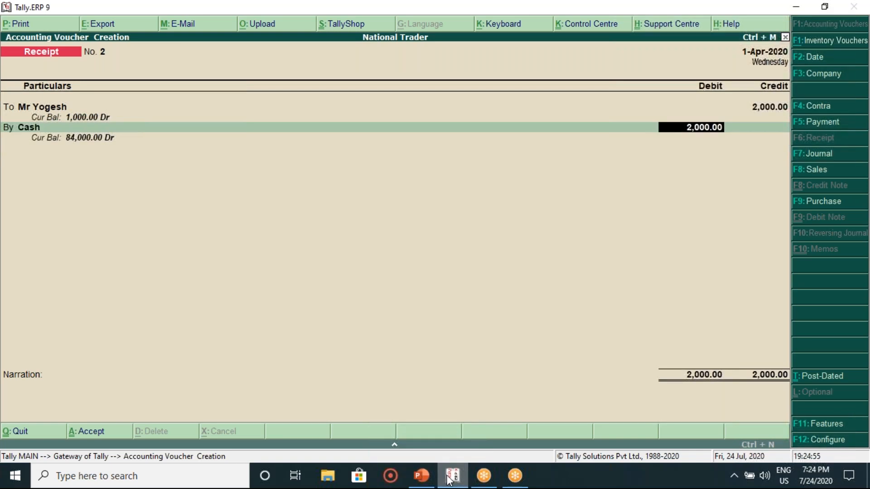
key("Return")
key("Return")
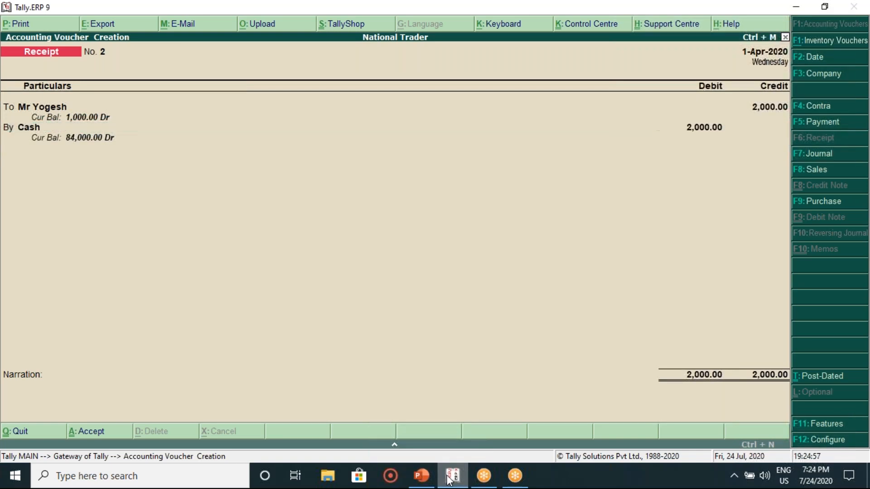
key("Return")
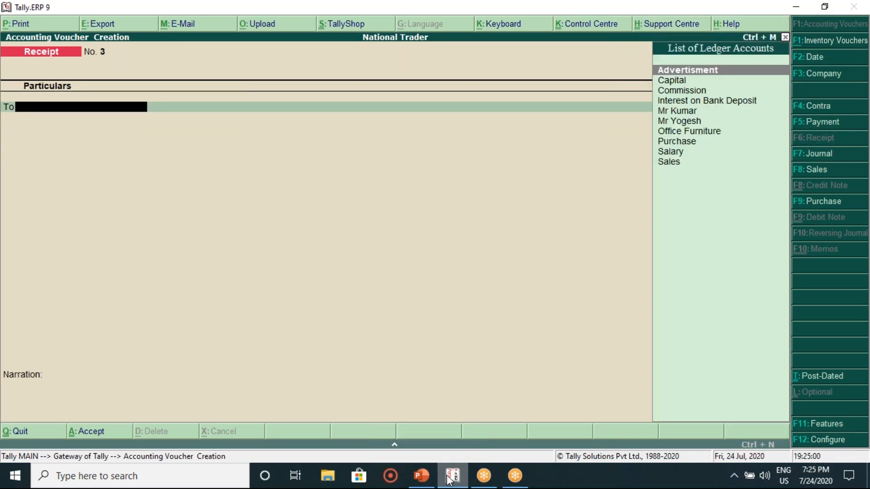
left_click(421, 476)
Step: Open a Payment voucher and debit Mr Kumar, initially entering 2,000
scroll(361, 391, "up", 1)
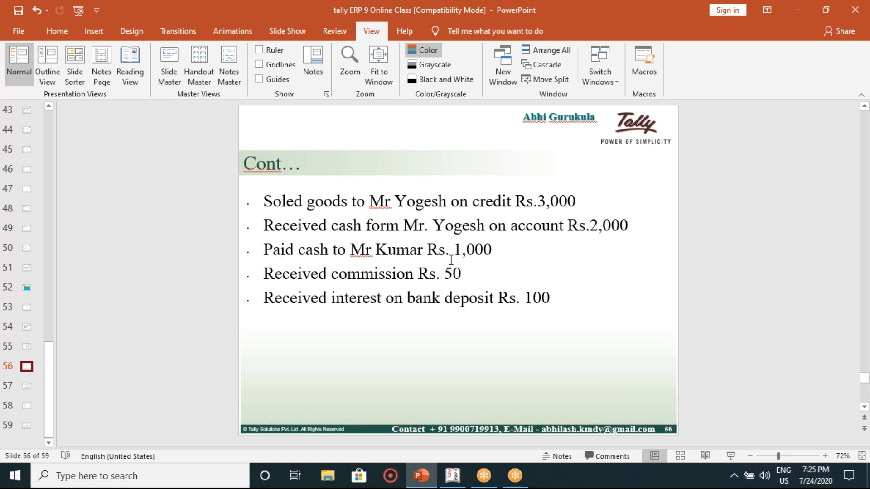
left_click(466, 484)
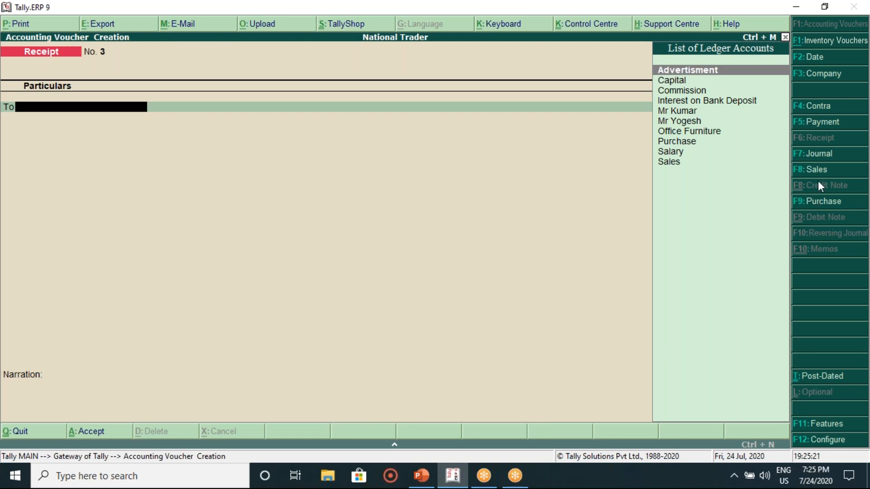
left_click(807, 122)
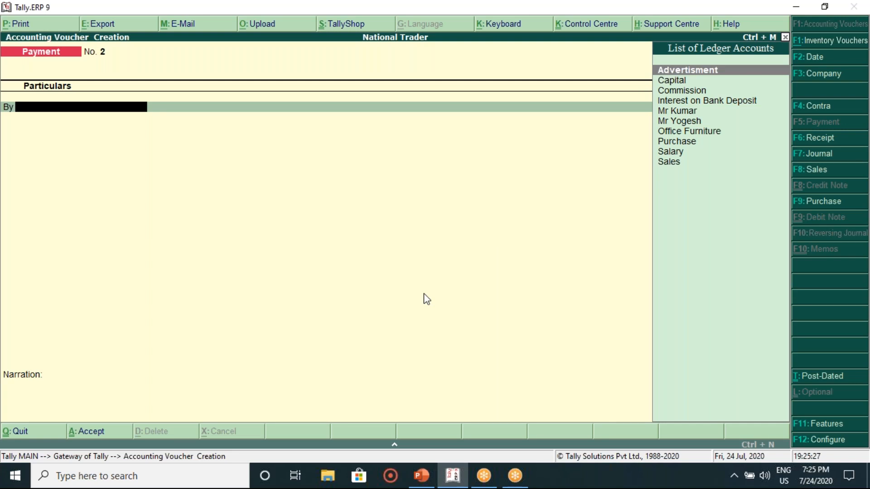
key("Down")
key("Down")
key("Down")
key("Down")
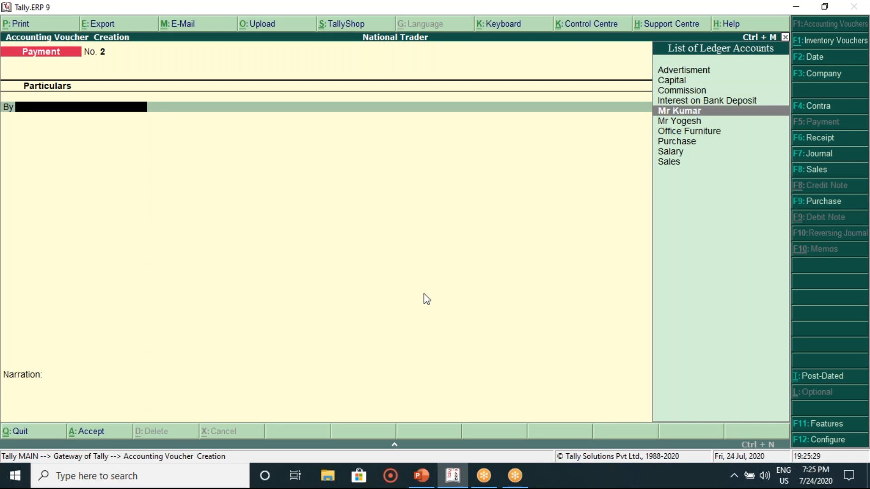
key("Return")
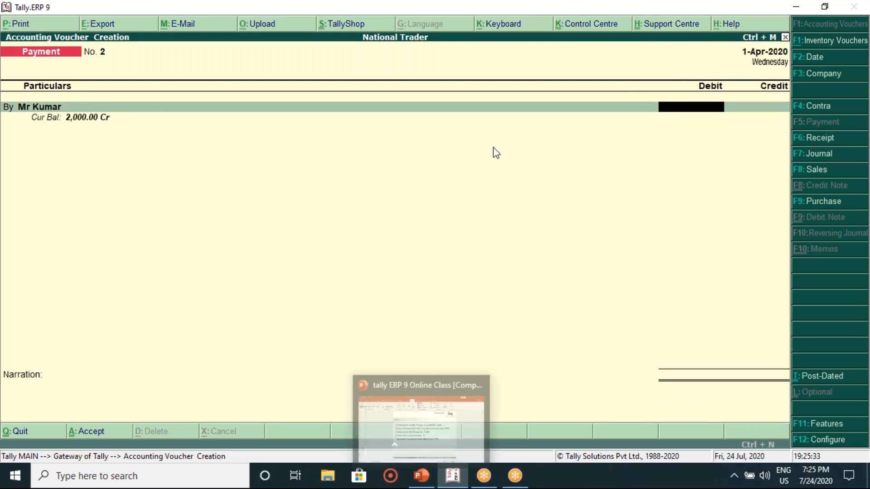
type("2,000")
key("Return")
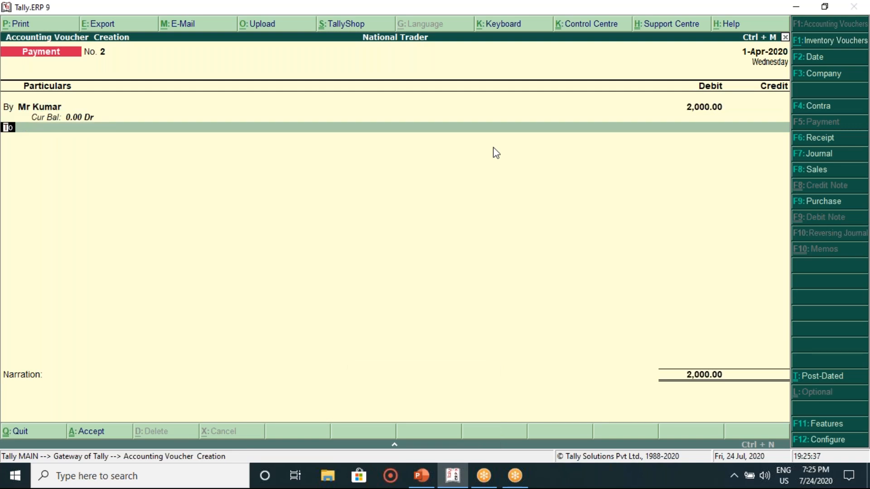
Step: Correct Mr Kumar's debit amount to 1,000 after rechecking the slides
left_click(424, 480)
left_click(426, 484)
key("BackSpace")
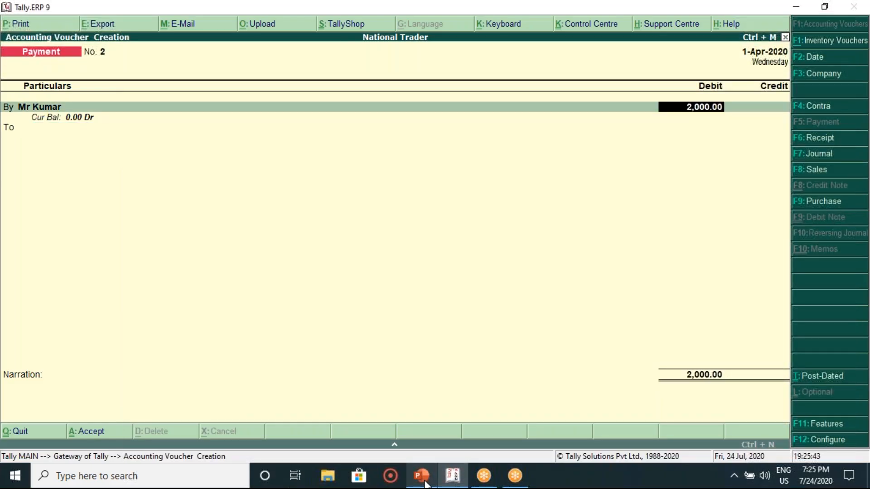
type("1000")
key("Return")
key("Return")
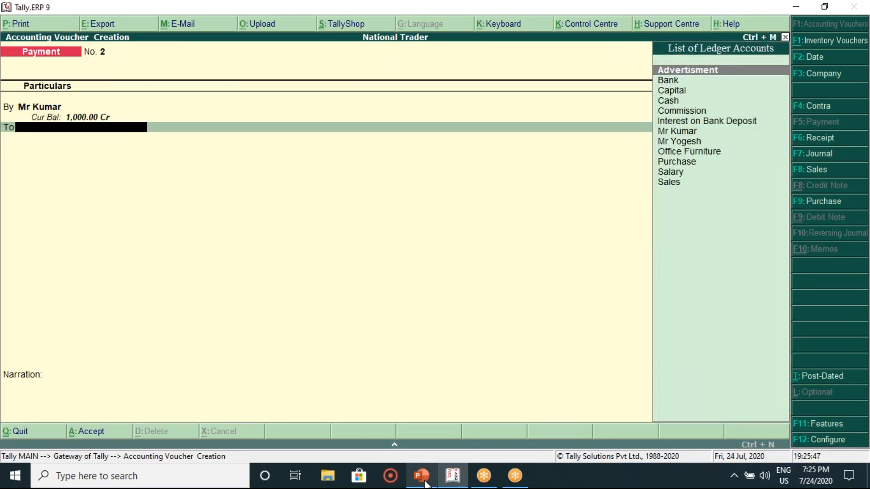
Step: Credit Cash 1,000 and save Payment voucher No. 2
left_click(414, 485)
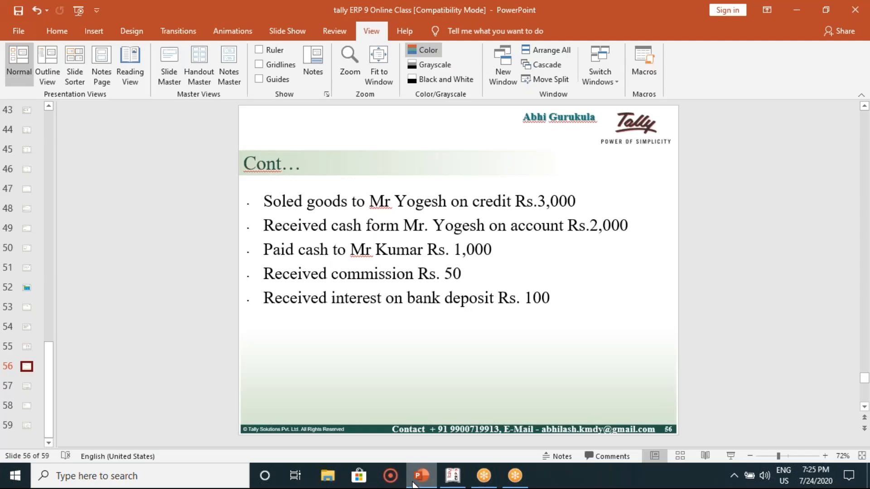
left_click(414, 485)
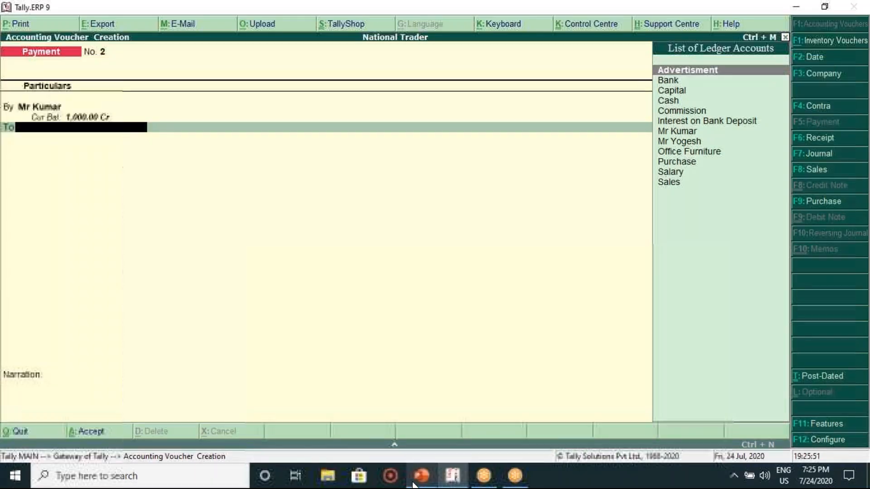
key("Down")
key("Down")
key("Down")
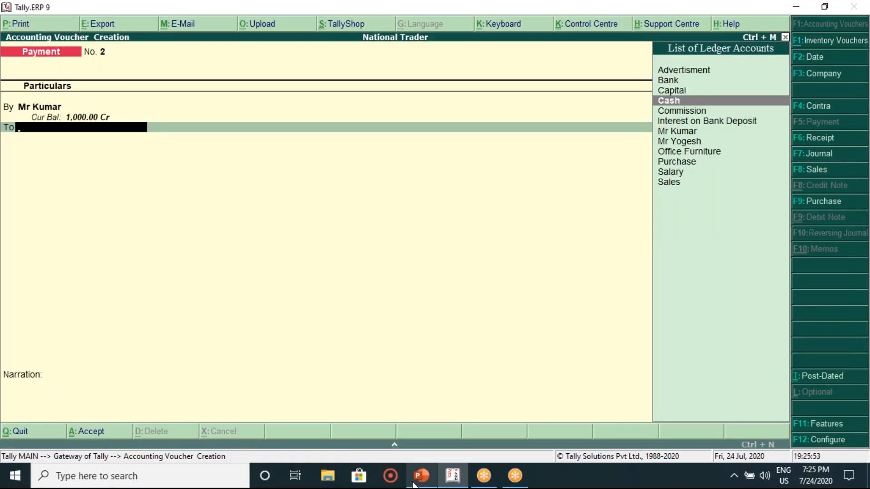
key("Return")
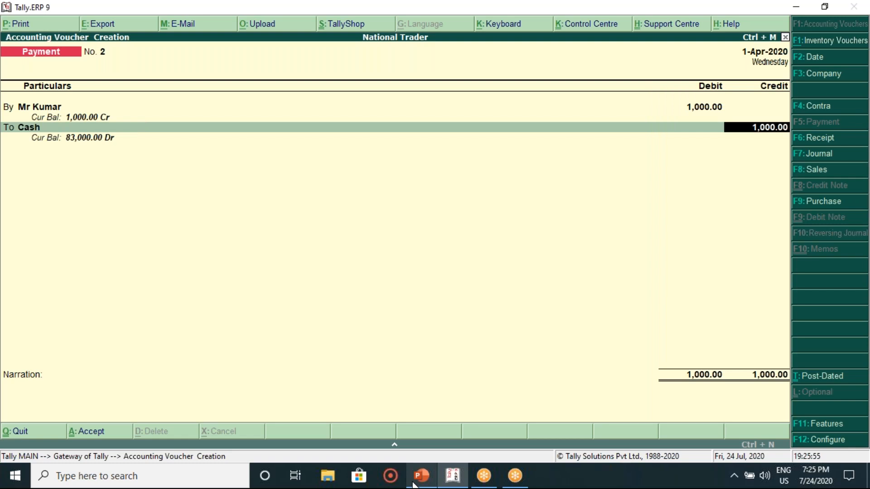
key("Return")
key("Return")
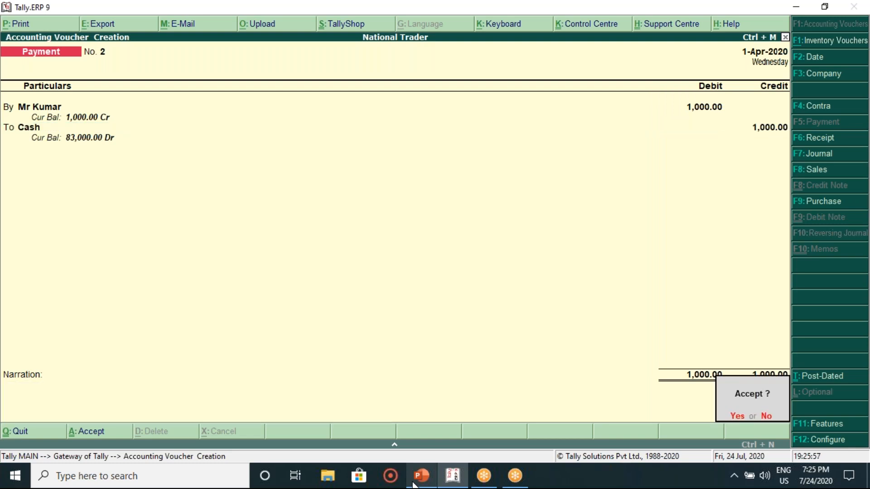
key("Return")
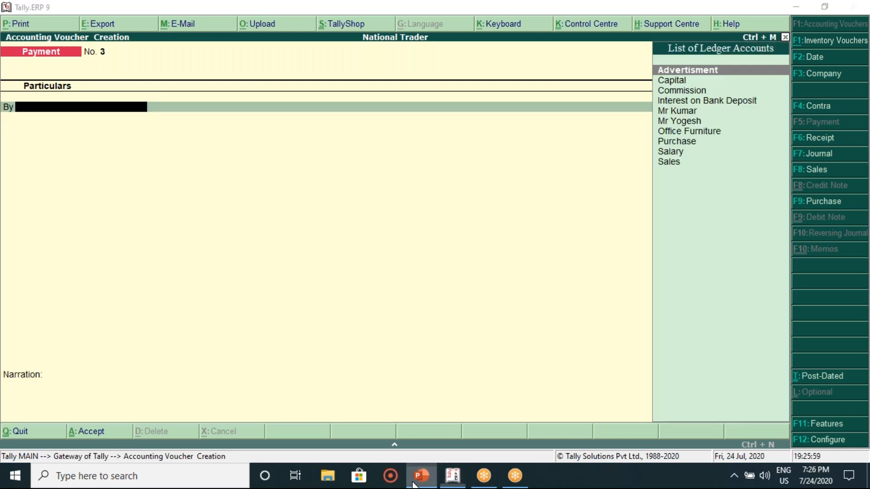
left_click(414, 483)
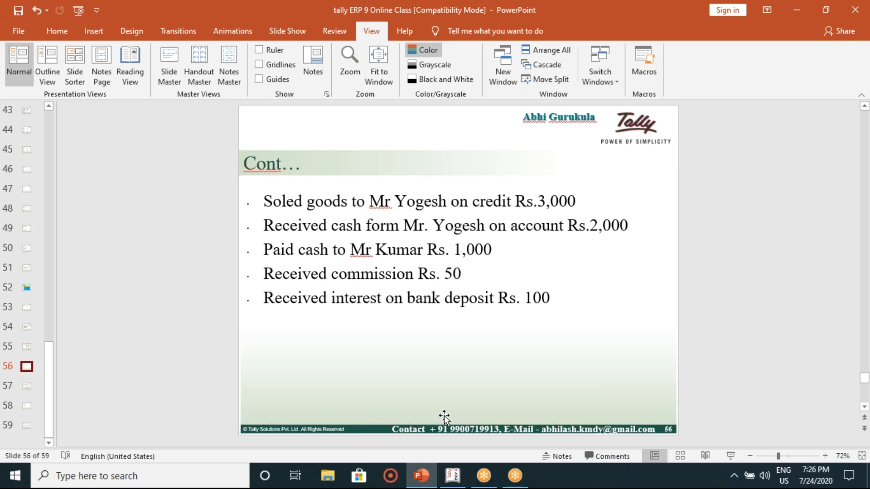
Step: Start a Receipt voucher crediting Commission 50
scroll(277, 361, "down", 1)
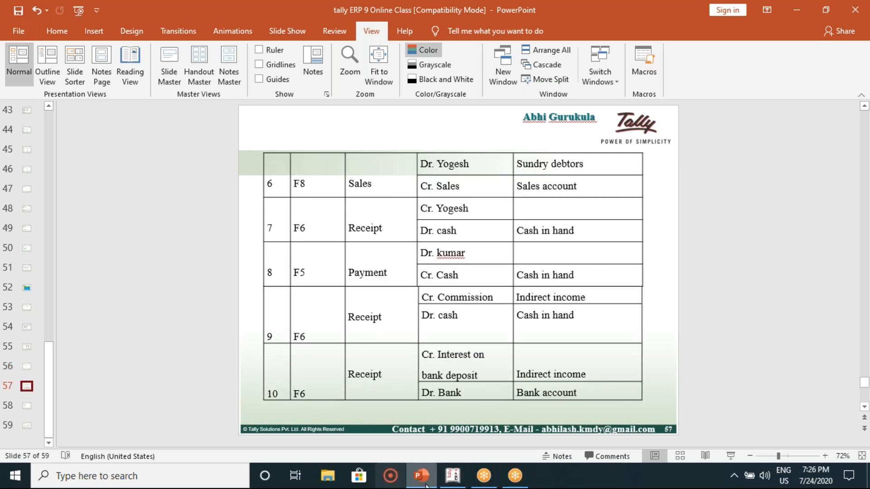
mouse_move(459, 486)
left_click(489, 434)
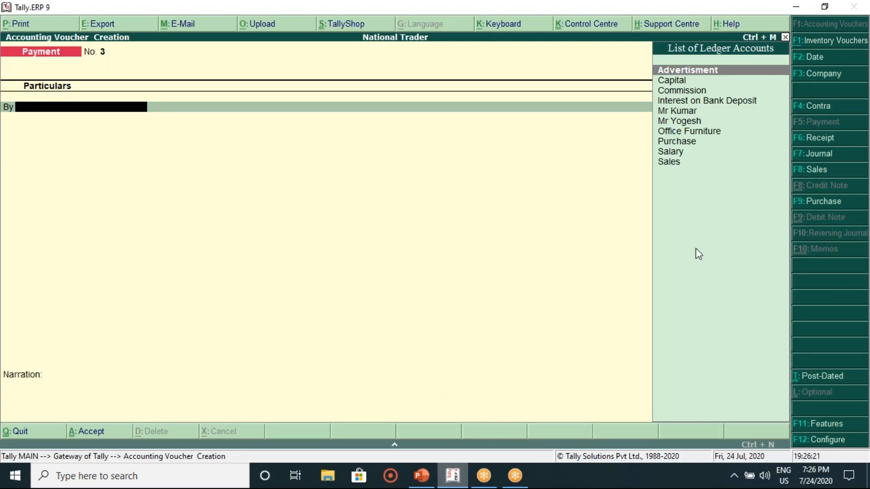
left_click(816, 137)
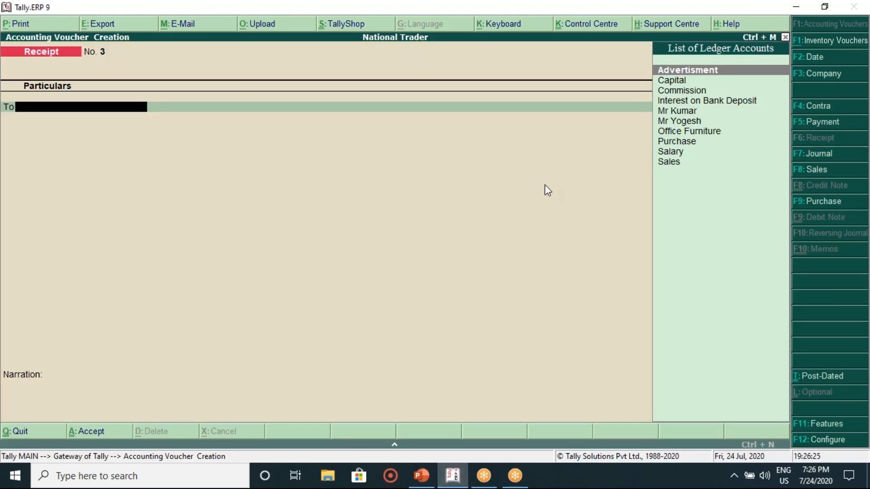
key("Down")
key("Down")
key("Return")
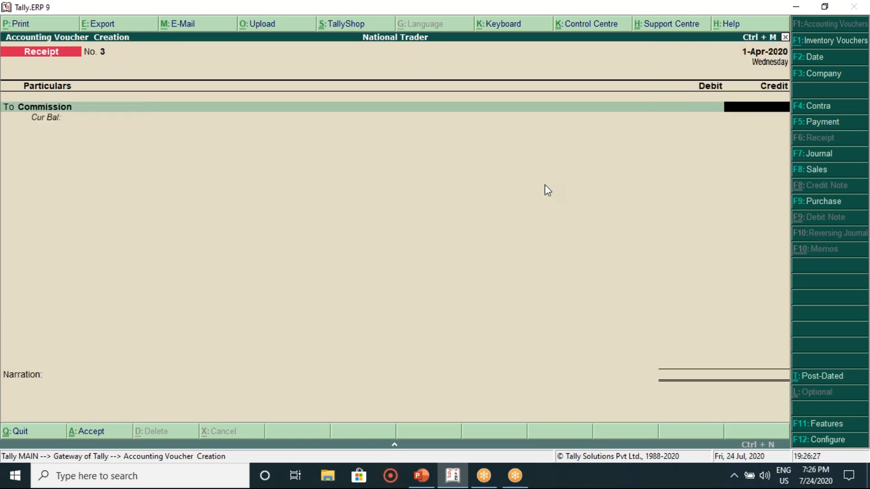
type("50")
key("Return")
key("Return")
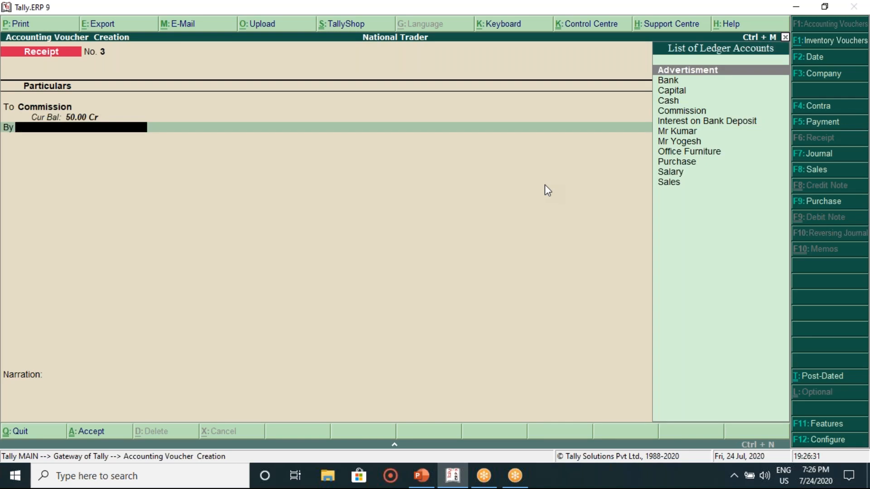
Step: Review slides 55–57 to confirm the debit account for the commission receipt
left_click(422, 476)
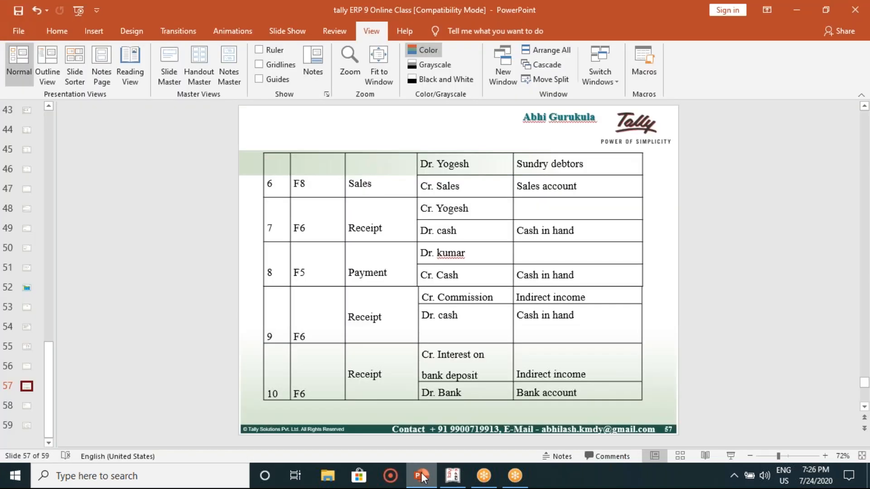
left_click(421, 476)
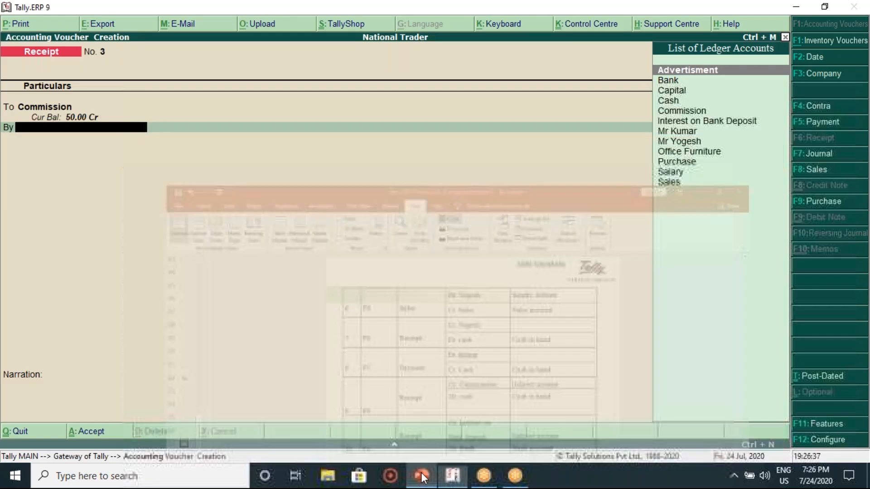
left_click(421, 477)
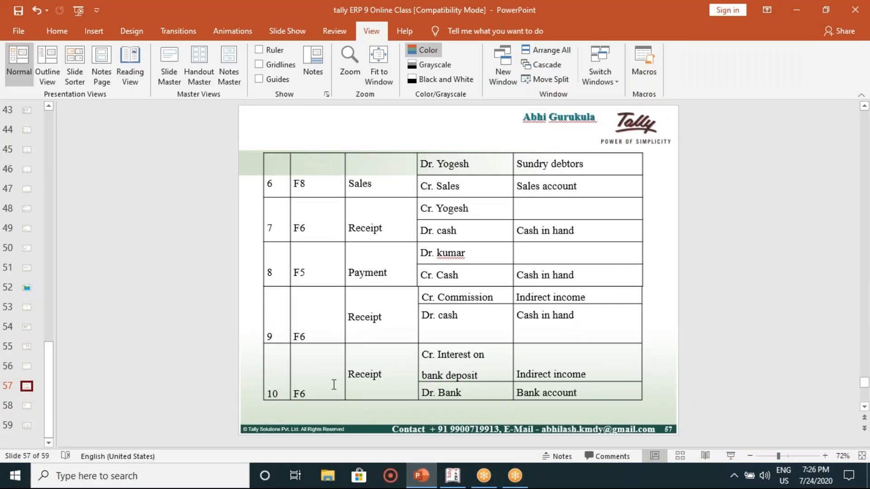
left_click(27, 357)
left_click(27, 370)
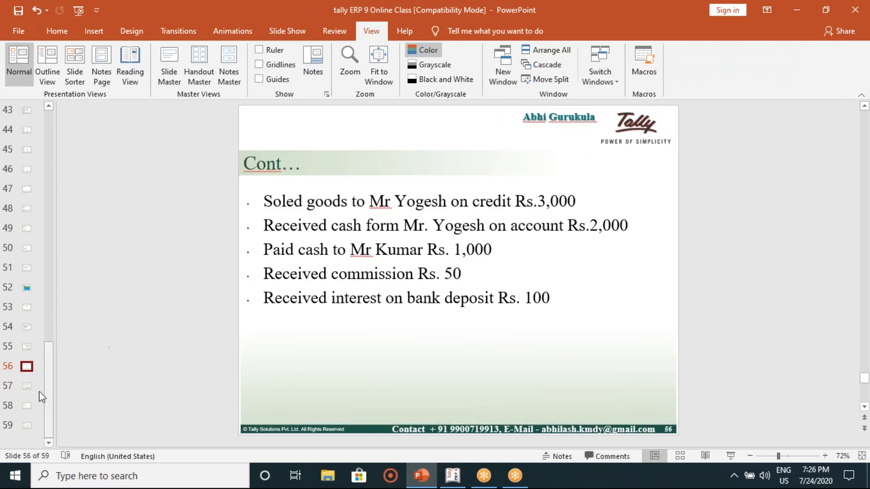
left_click(26, 387)
left_click(454, 475)
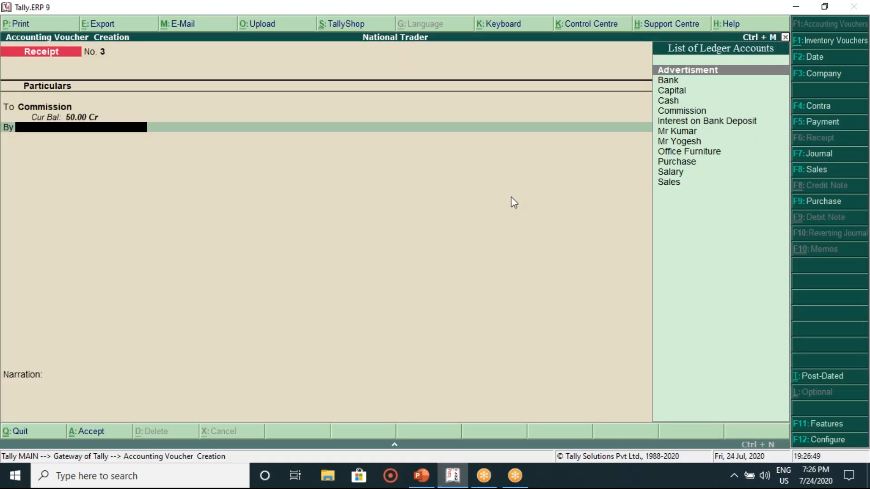
Step: Debit Bank 50 and pass the bank details and narration to the accept prompt
key("Down")
key("Return")
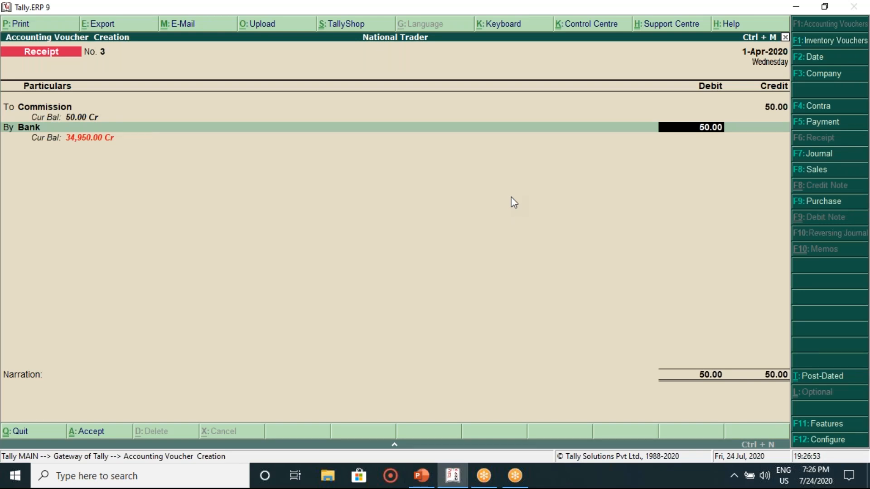
key("Return")
key("Return")
key("Return")
key("Return")
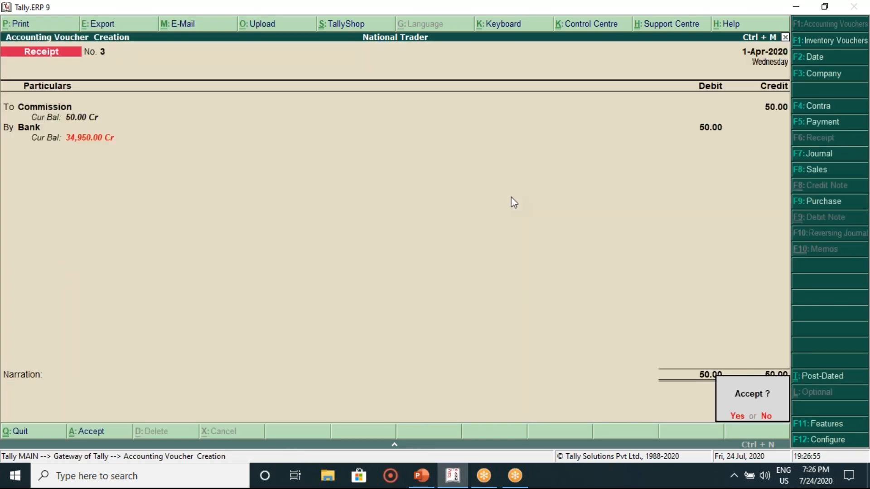
key("Return")
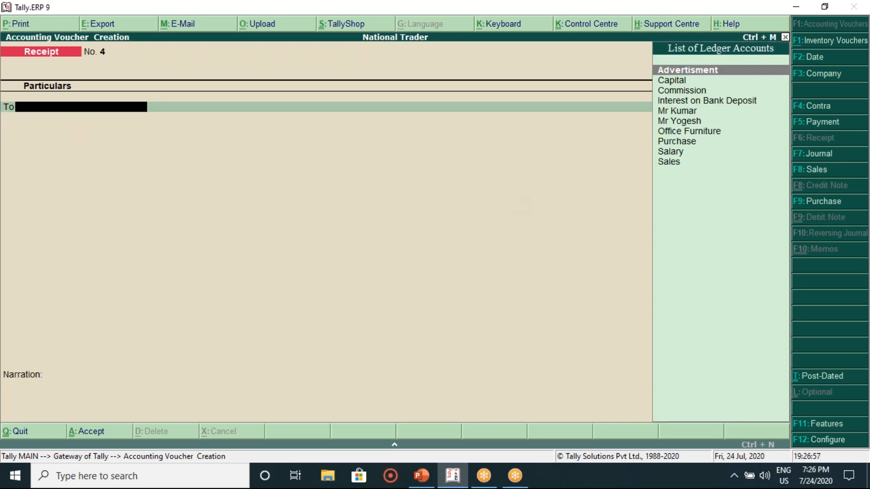
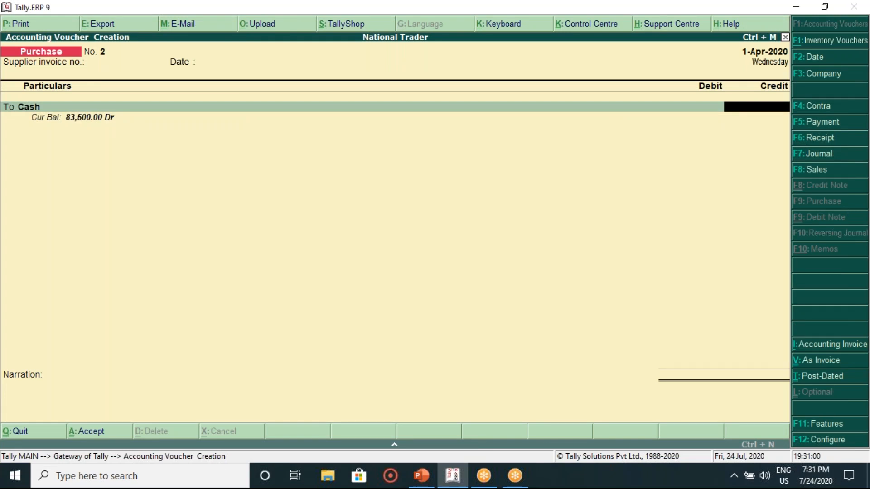
Step: Bring up lesson slide 58 listing the transactions, including goods bought for cash Rs. 800
mouse_move(421, 476)
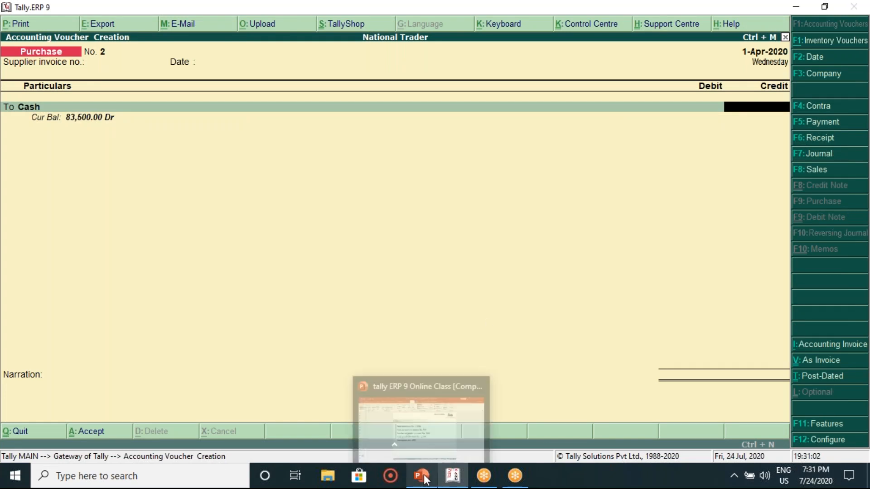
left_click(404, 445)
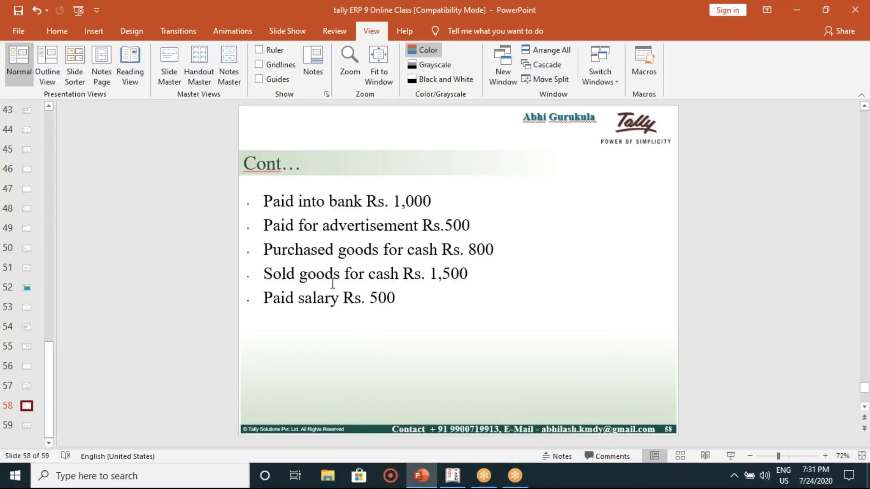
Step: Credit Cash 800 and debit Purchase 800, then save purchase voucher No. 2
left_click(462, 479)
type("800")
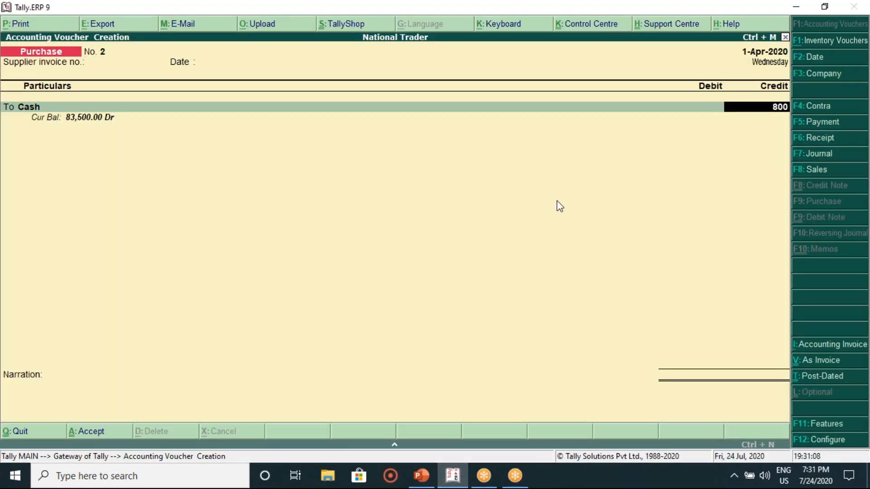
key("Return")
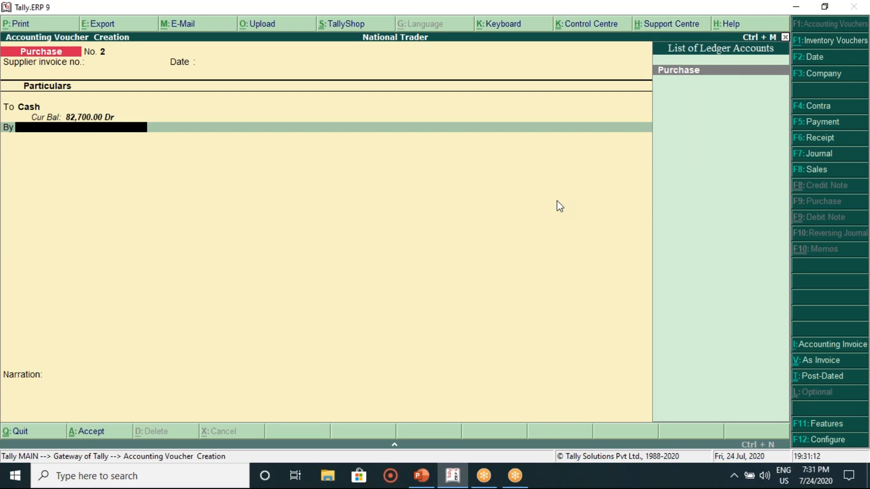
key("Return")
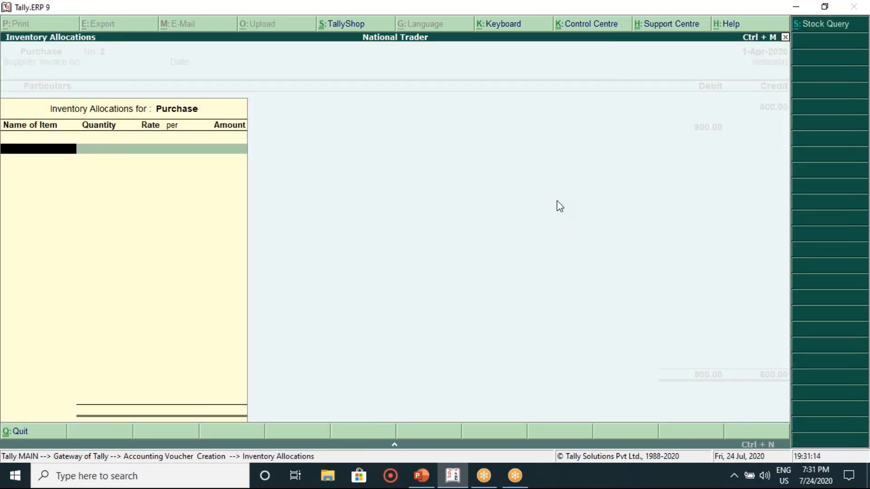
key("Return")
key("Return")
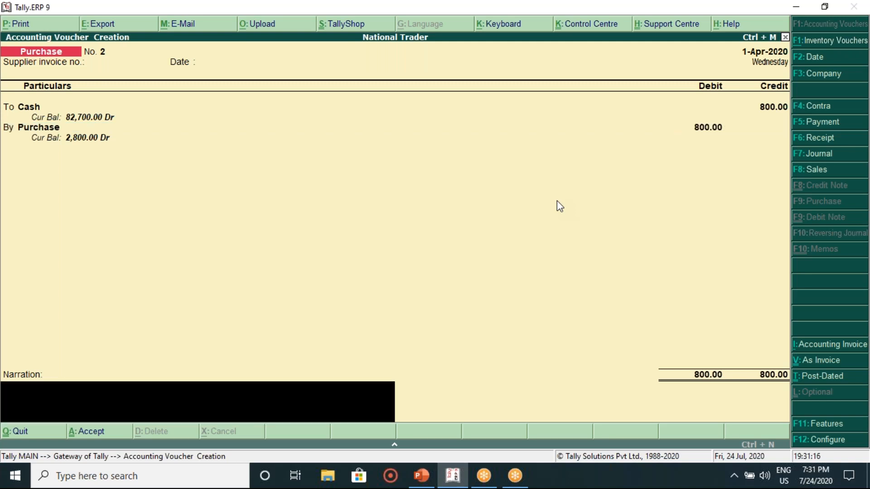
key("Return")
key("Return")
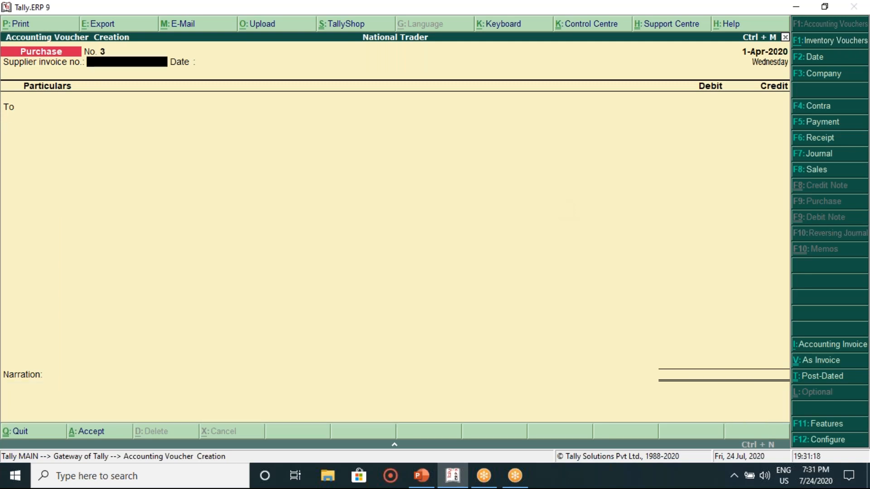
Step: Check the voucher table slide in the lesson, then return to Tally
left_click(421, 476)
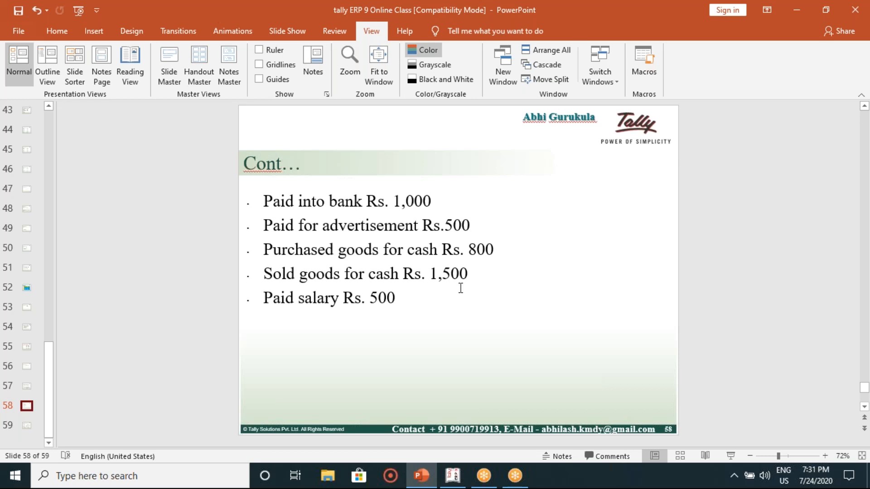
left_click(29, 427)
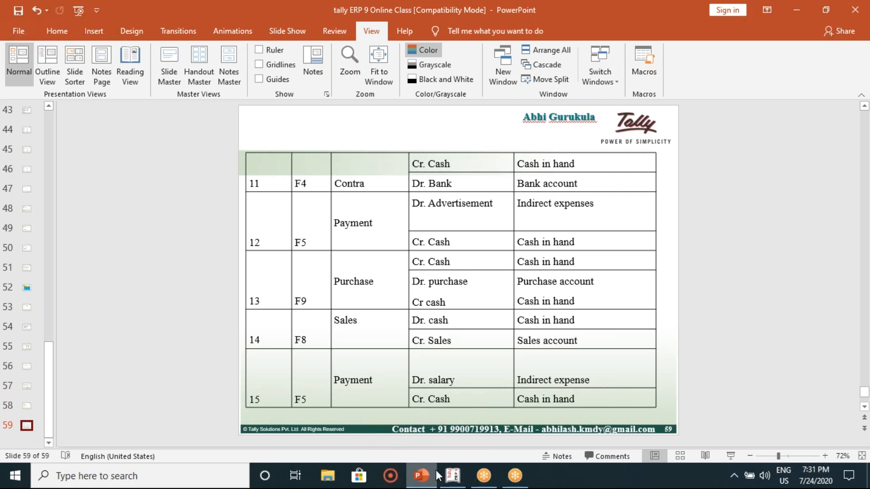
mouse_move(454, 479)
left_click(469, 441)
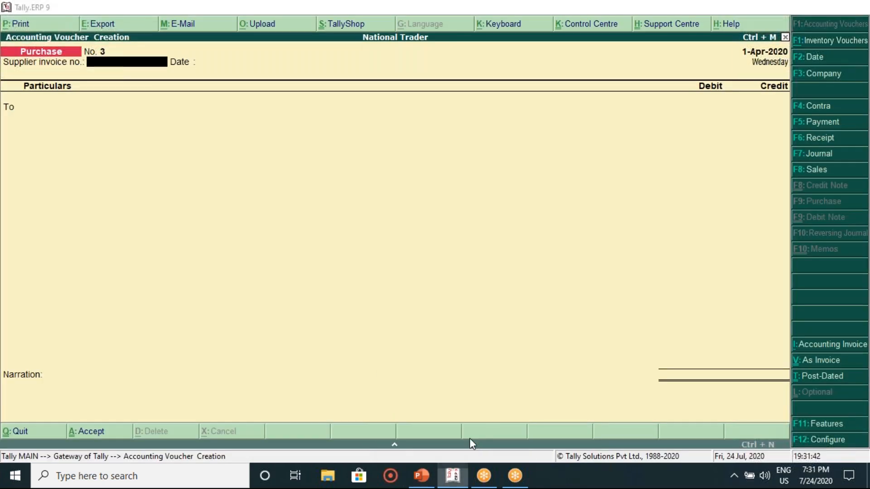
Step: Start a Sales voucher in voucher mode with Cash as the debited ledger
left_click(817, 171)
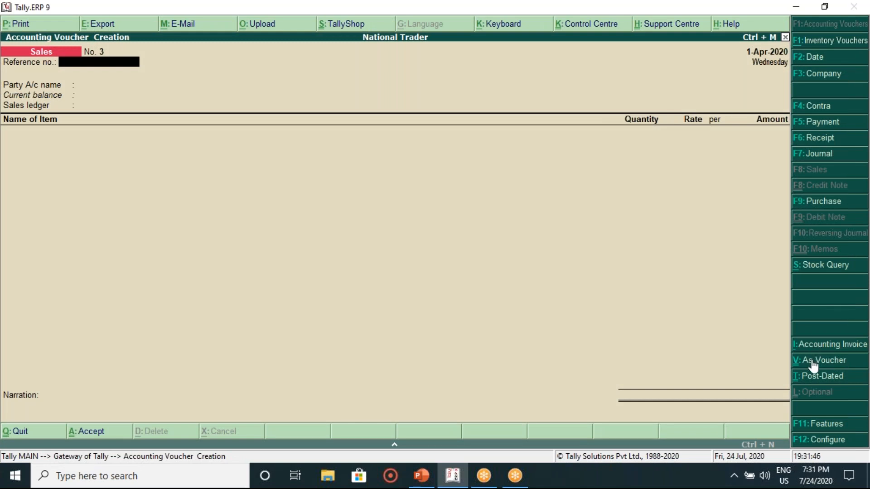
left_click(813, 363)
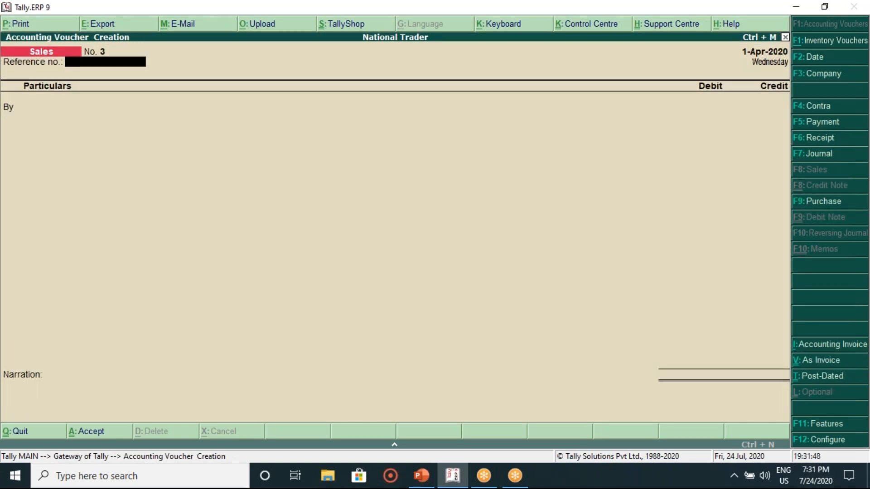
key("Return")
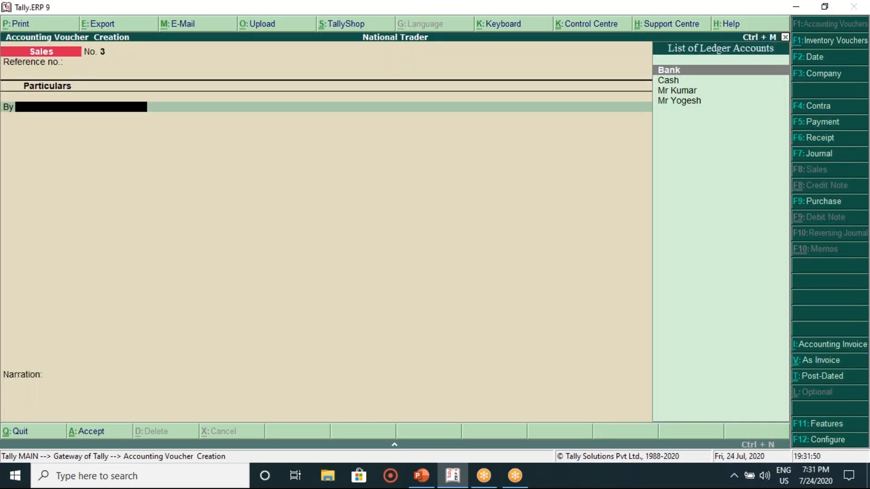
key("Down")
key("Up")
key("Down")
key("Return")
key("Return")
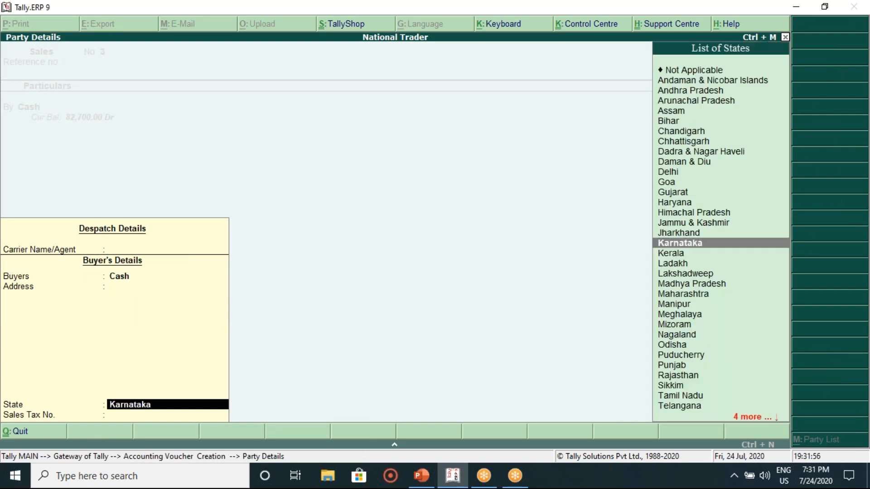
key("Return")
Step: Debit Cash 1,500, credit Sales 1,500, and save sales voucher No. 3
type("1500")
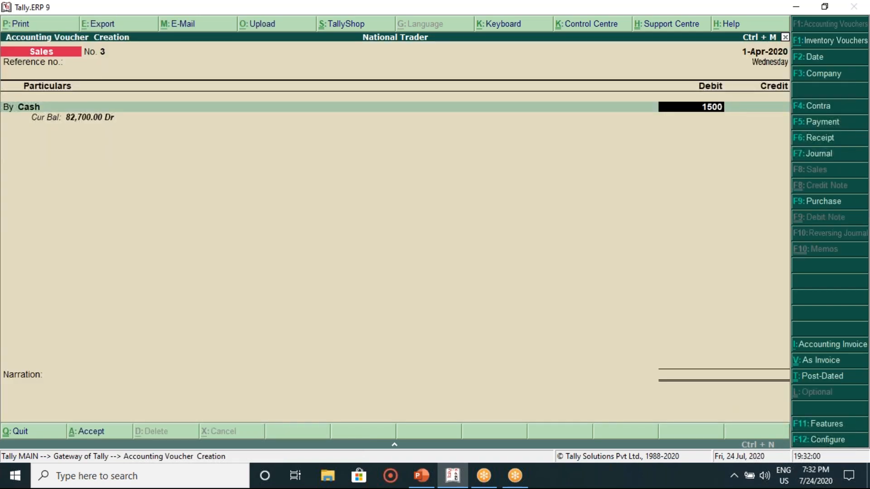
key("Return")
type("s")
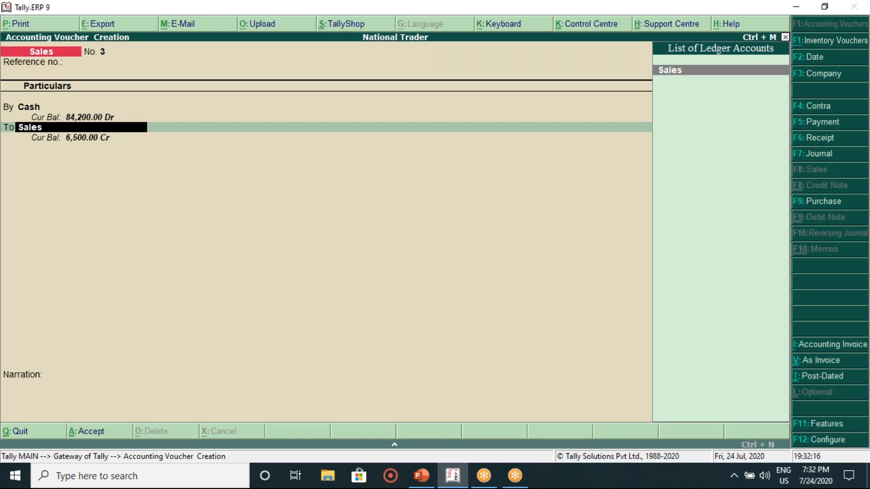
key("Return")
key("Return")
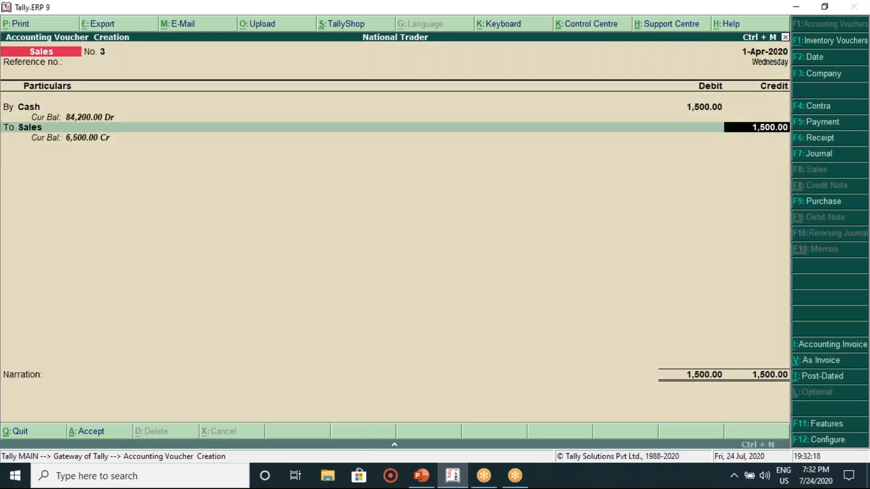
key("Return")
key("Return")
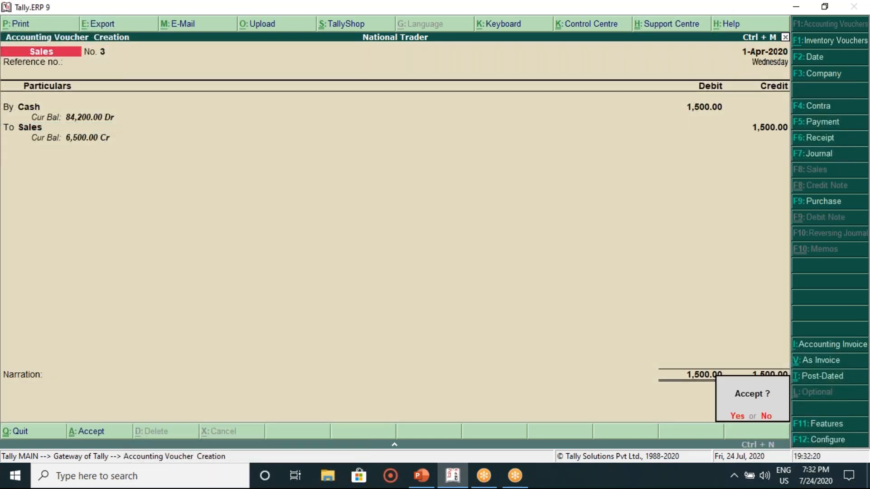
key("Return")
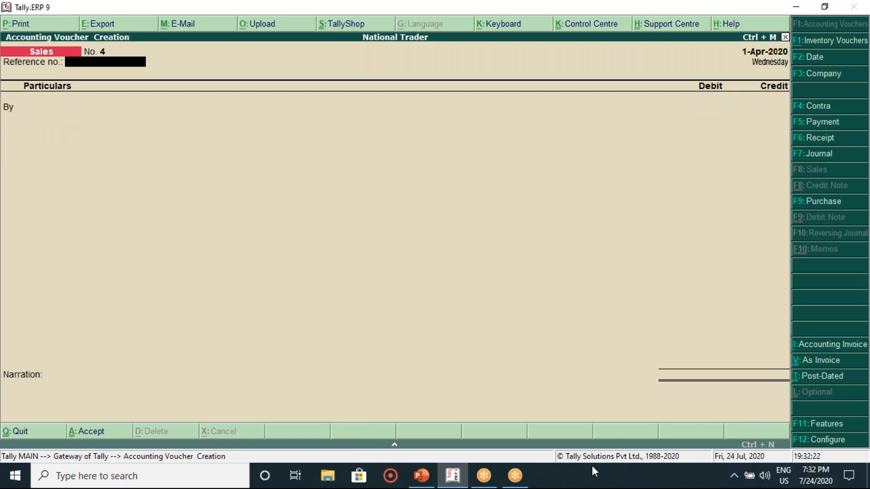
left_click(422, 476)
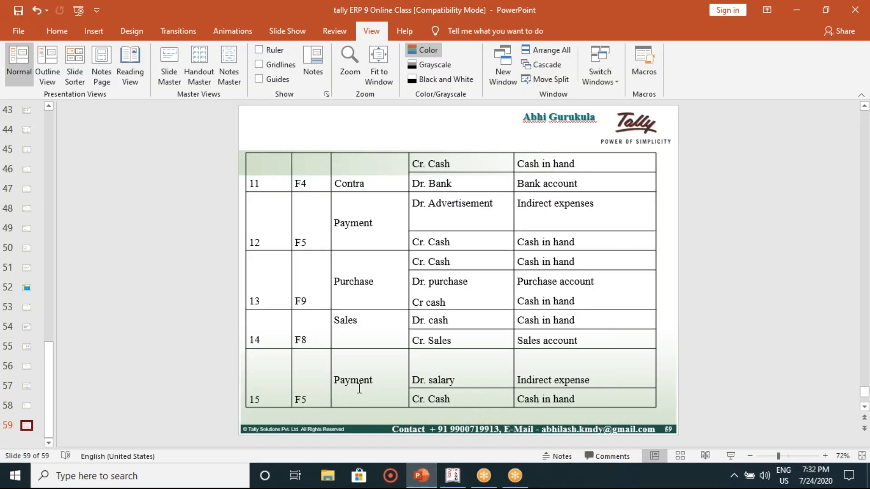
Step: Review the salary payment line and the voucher table on the lesson slides
scroll(337, 396, "up", 2)
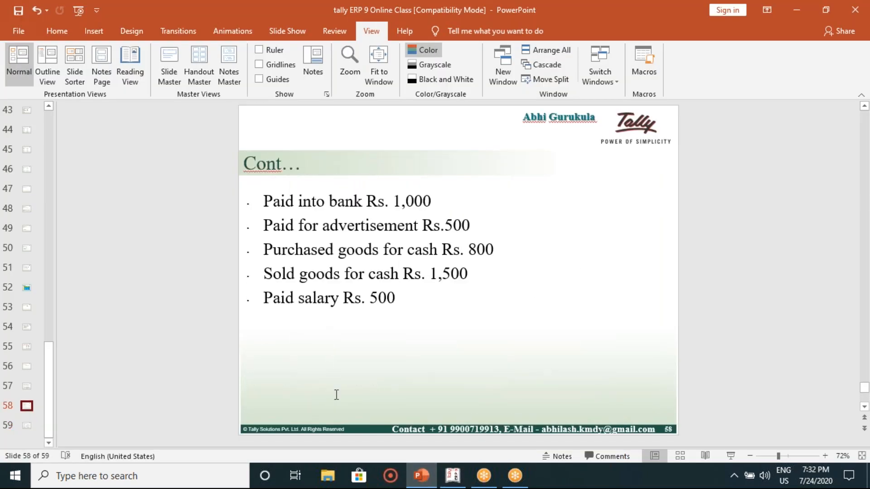
left_click(340, 305)
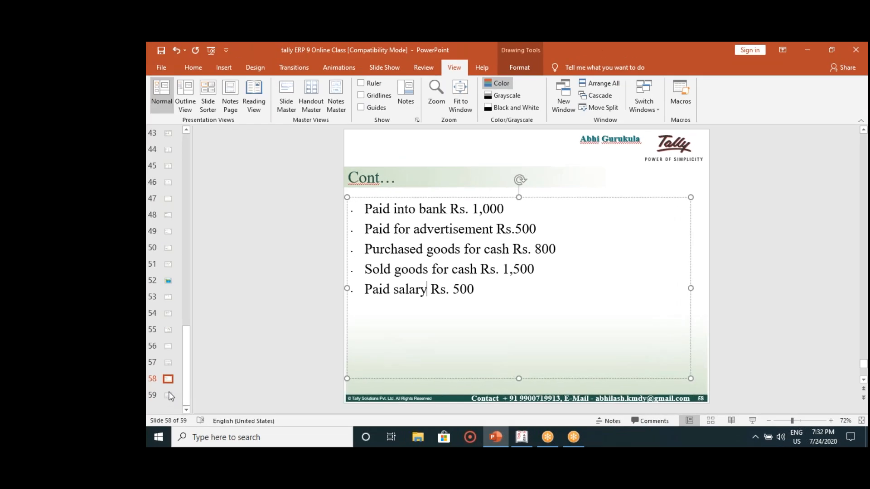
left_click(168, 395)
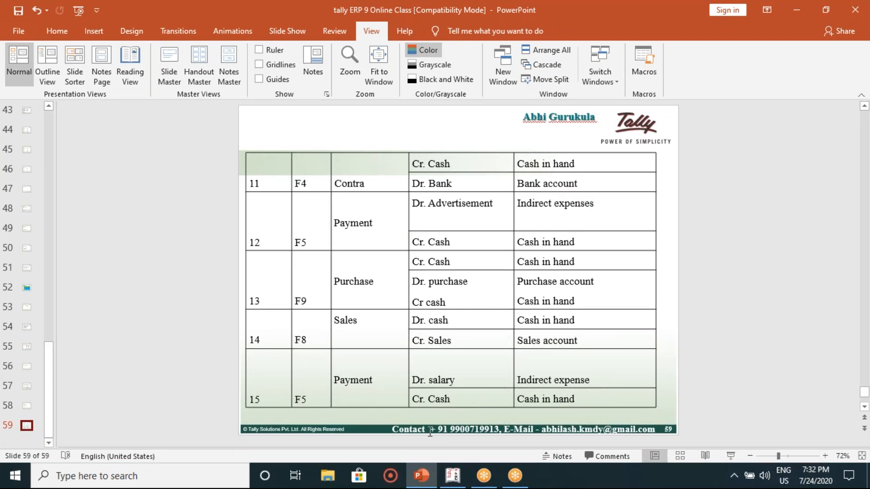
left_click(448, 478)
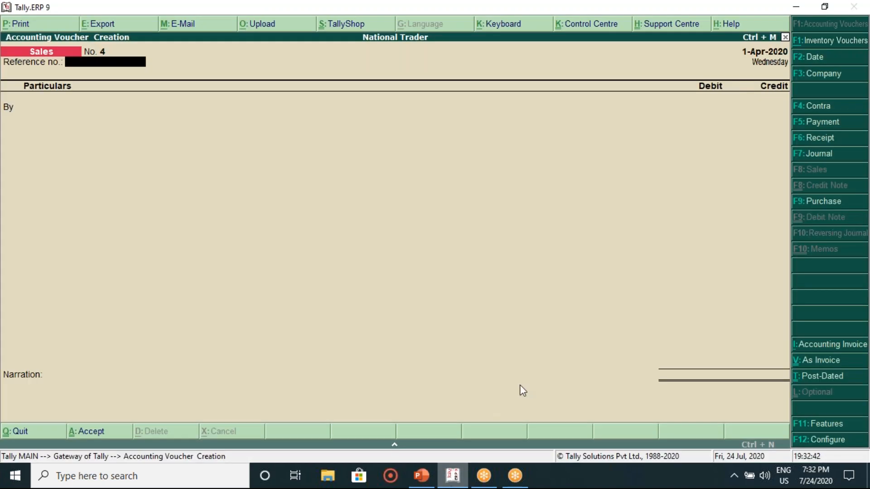
Step: Start a Payment voucher with Salary as the debited ledger, checking the transaction list slide
left_click(819, 124)
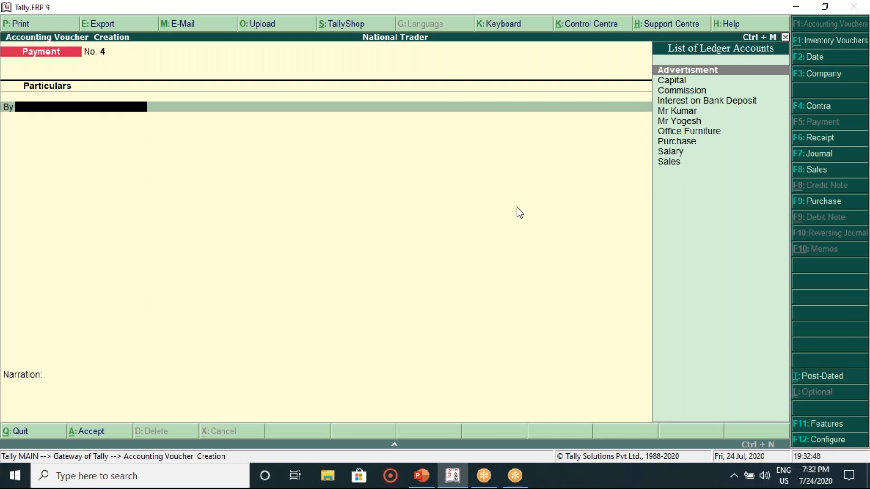
key("Down")
key("Down")
key("Down")
key("Down")
key("Down")
key("Down")
key("Down")
key("Down")
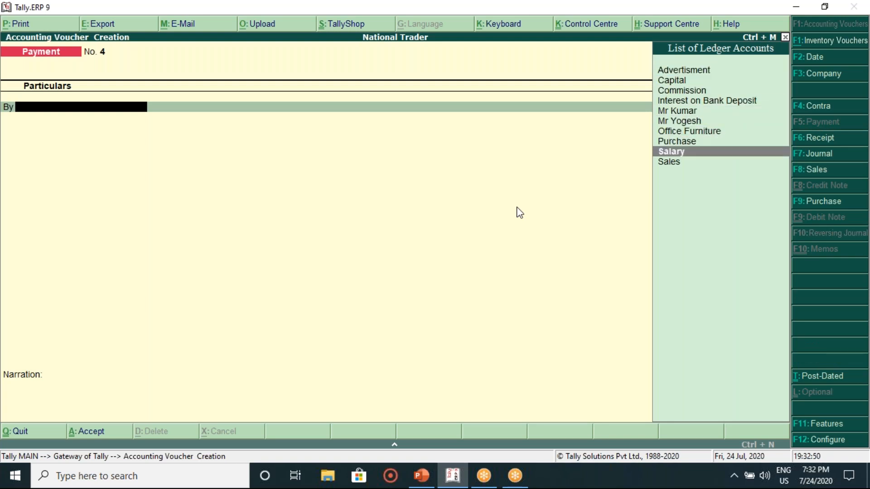
key("Return")
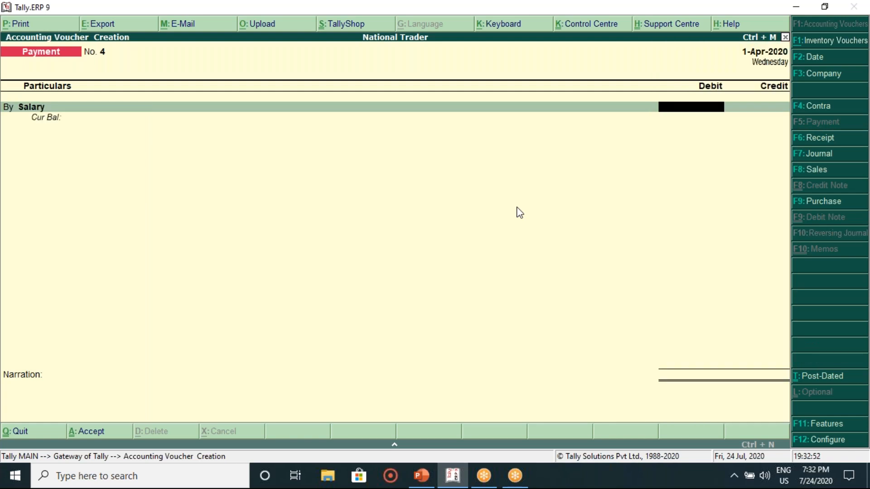
left_click(421, 476)
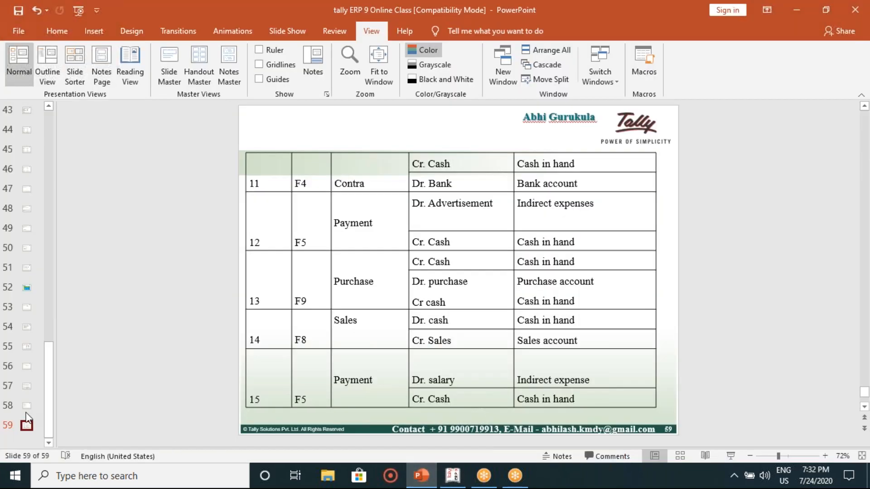
left_click(27, 411)
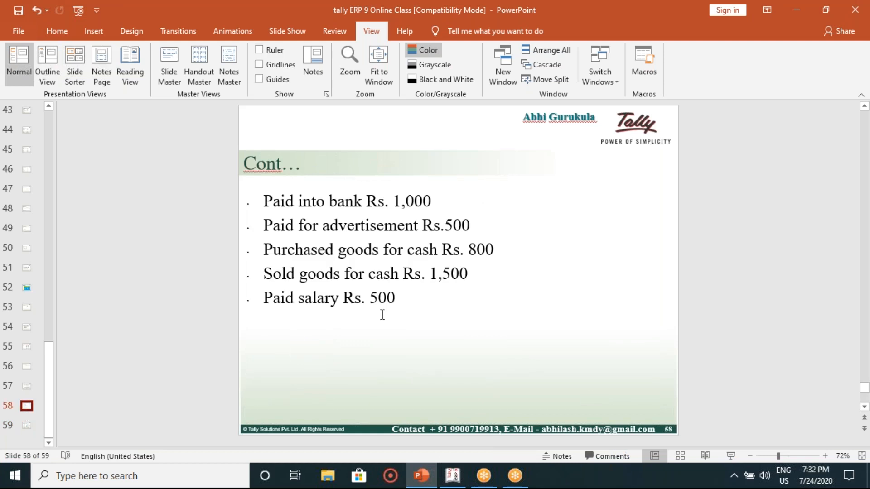
left_click(452, 483)
Step: Debit Salary 500, credit Cash 500, and save payment voucher No. 4 without narration
type("500")
key("Return")
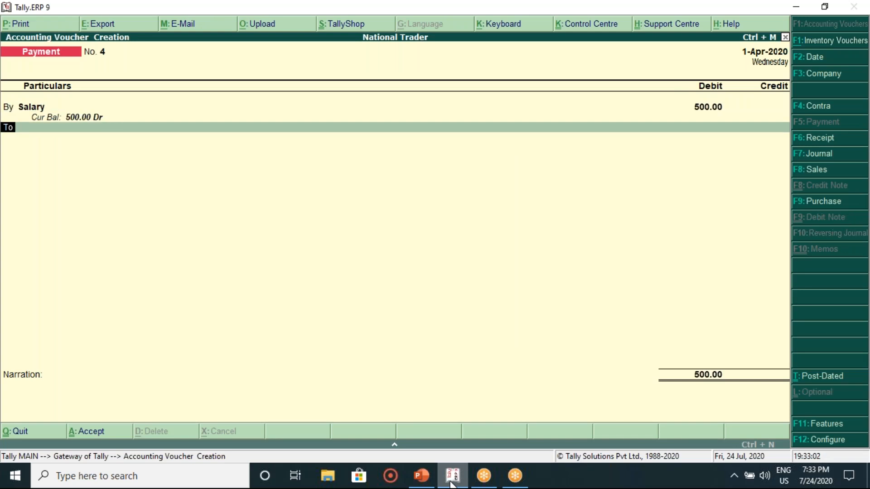
key("Return")
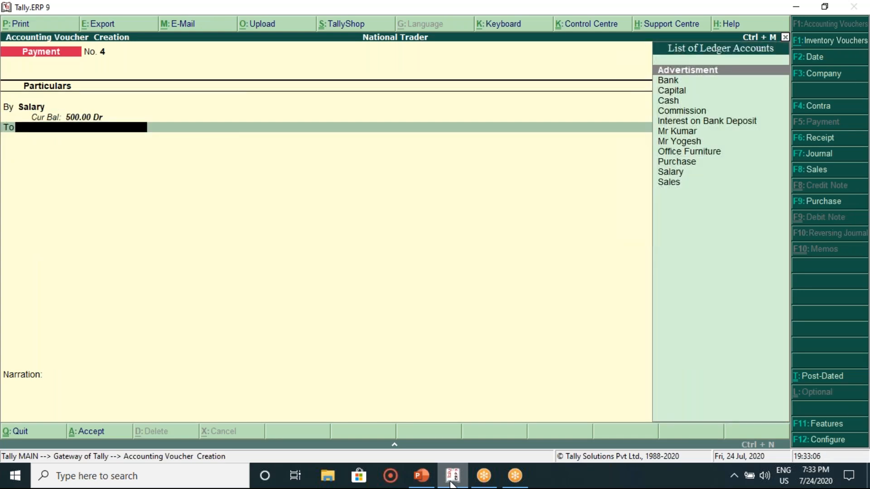
key("Down")
key("Down")
key("Return")
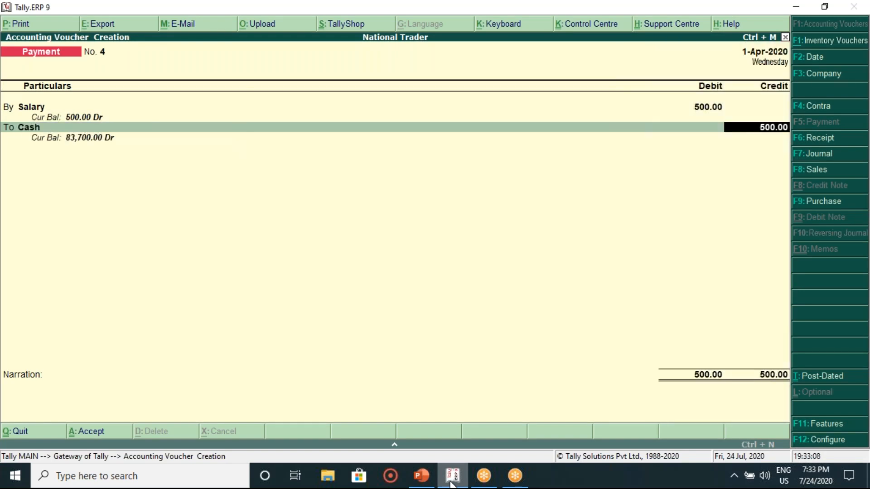
key("Return")
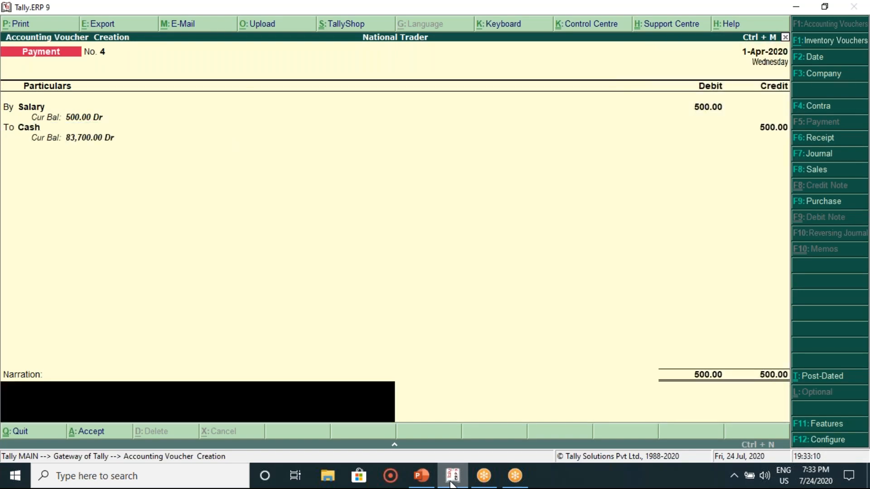
key("Return")
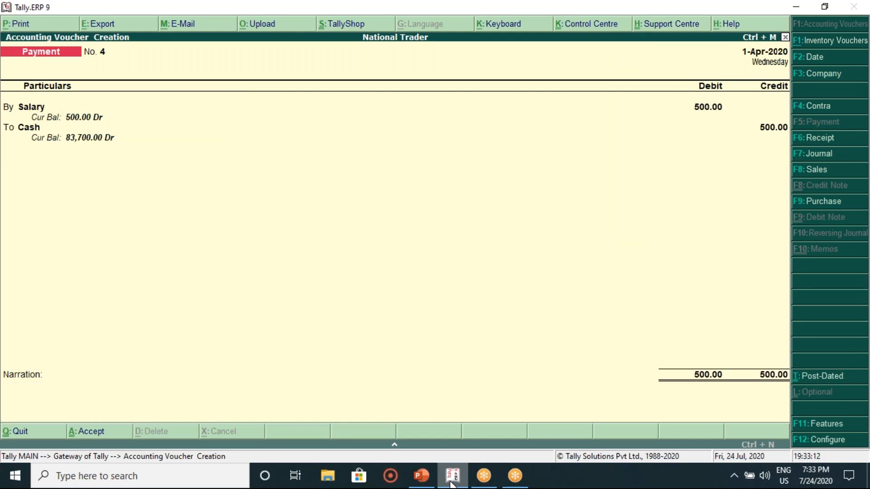
key("Return")
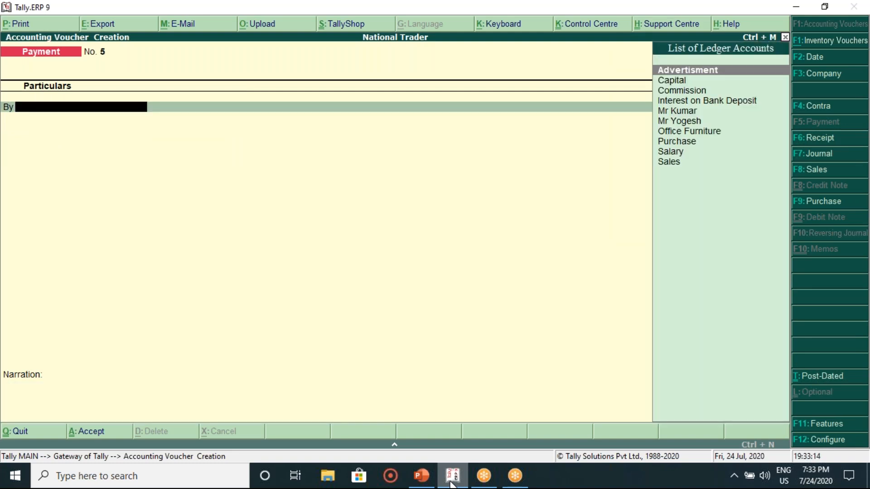
Step: Review slides 59 and 58 of the lesson, then return to Tally
left_click(426, 475)
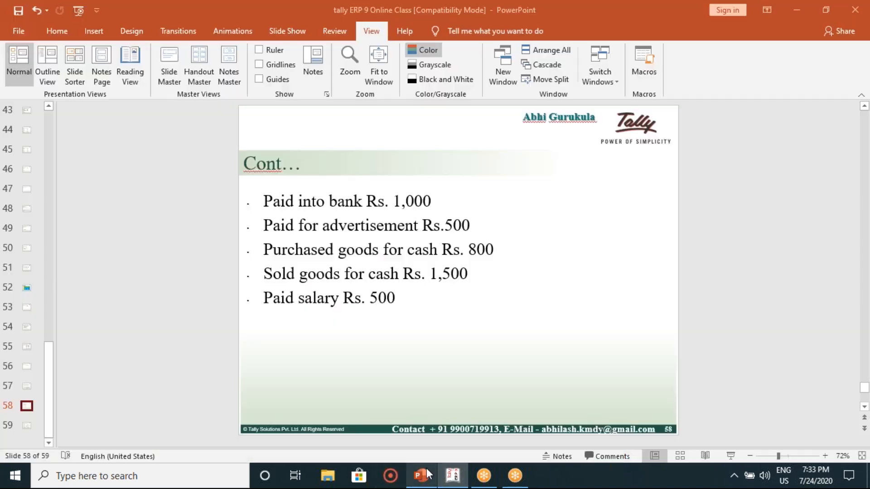
left_click(27, 425)
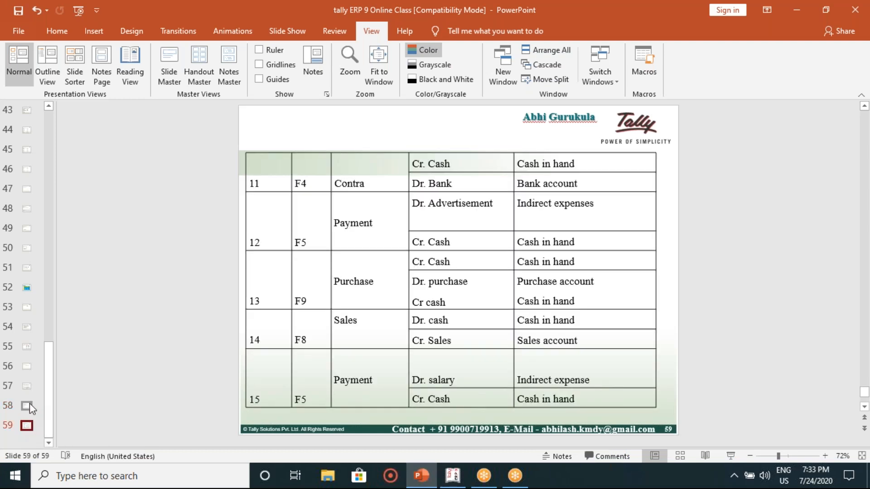
left_click(27, 406)
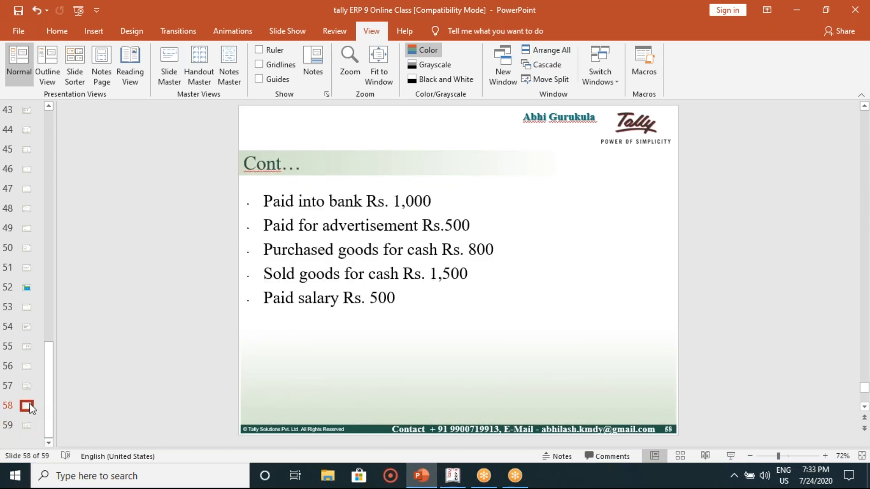
left_click(452, 482)
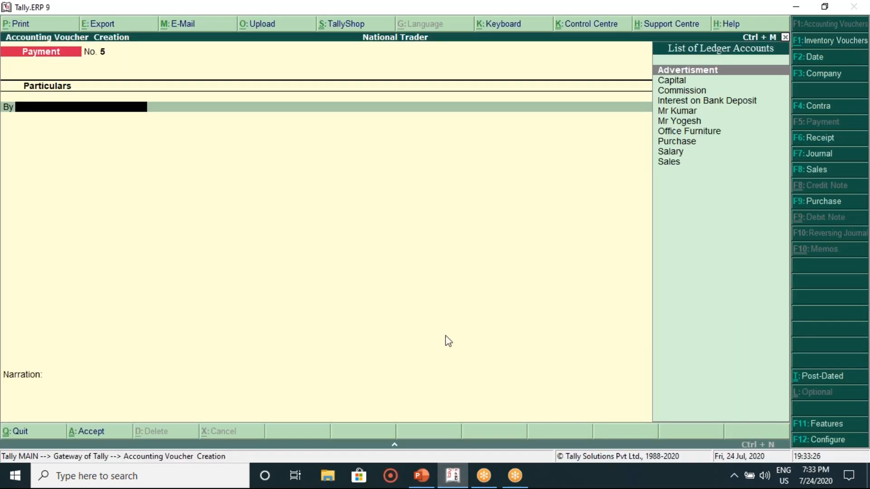
Step: Quit voucher entry and open the Trial Balance from the Display menu
key("Escape")
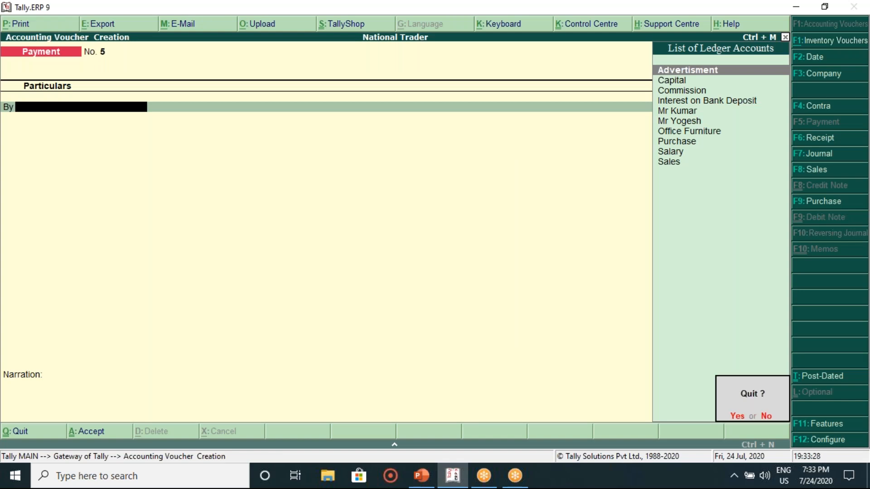
key("Return")
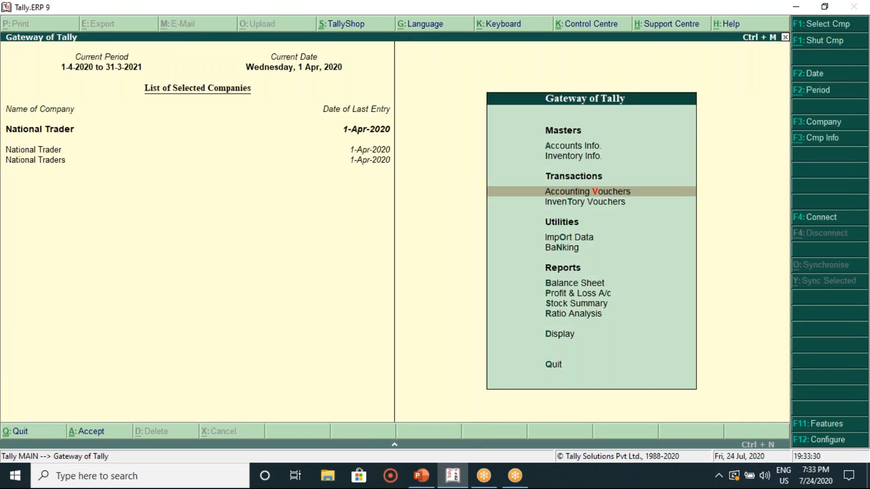
key("d")
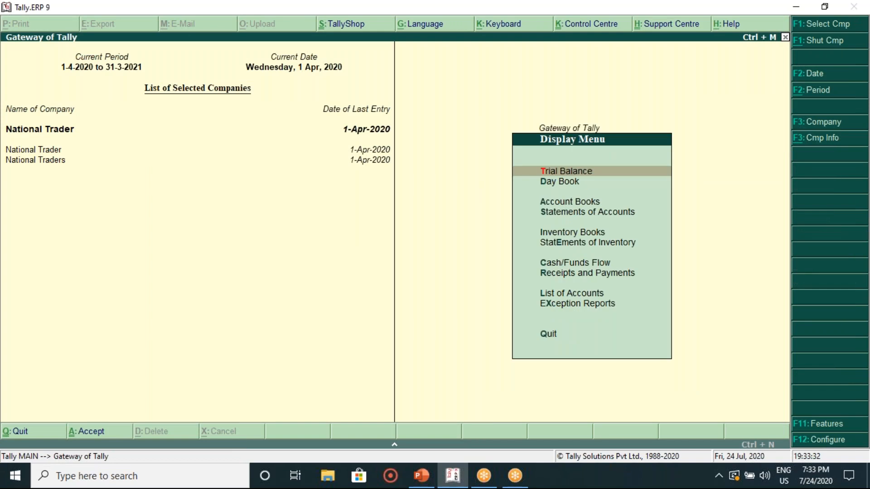
key("t")
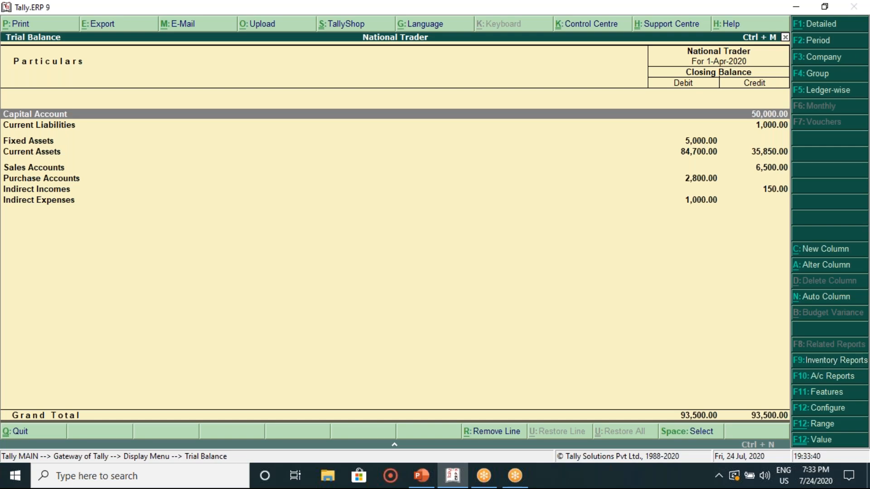
Step: Drill from Capital Account down to Receipt voucher No. 1 and open it for alteration
key("Down")
key("Down")
key("Down")
key("Down")
key("Down")
key("Down")
key("Down")
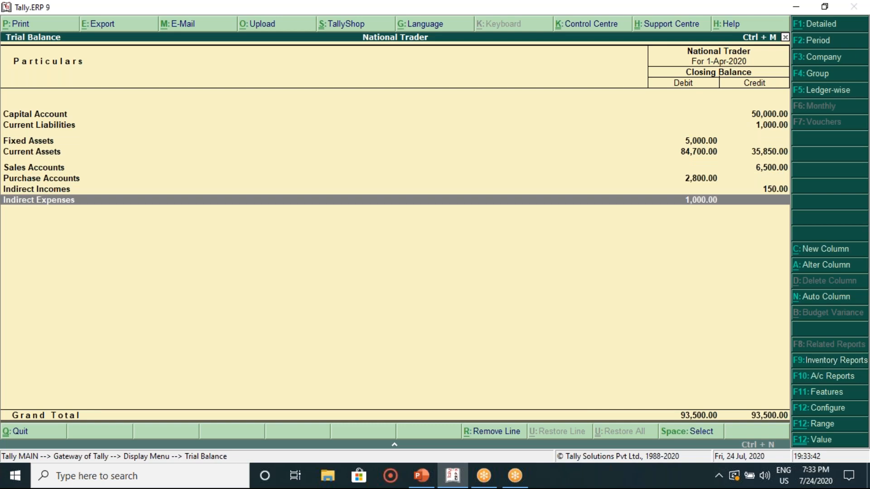
key("Up")
key("Up")
key("Up")
key("Up")
key("Up")
key("Up")
key("Up")
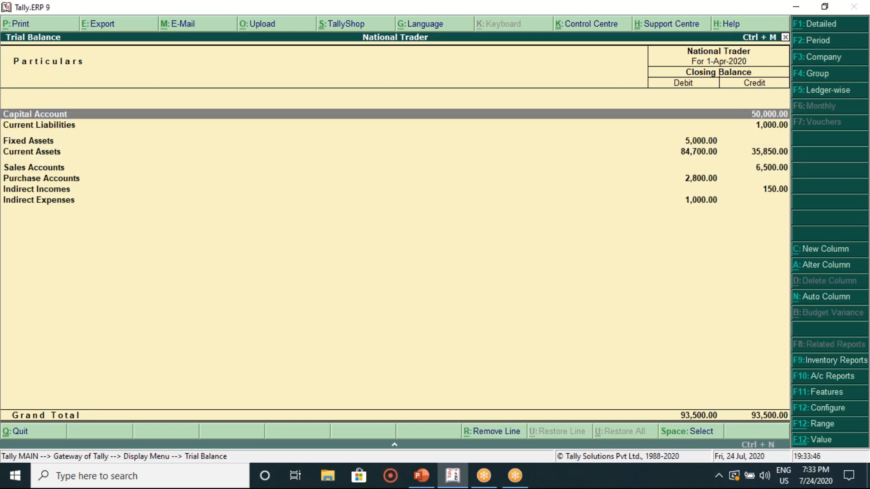
key("Return")
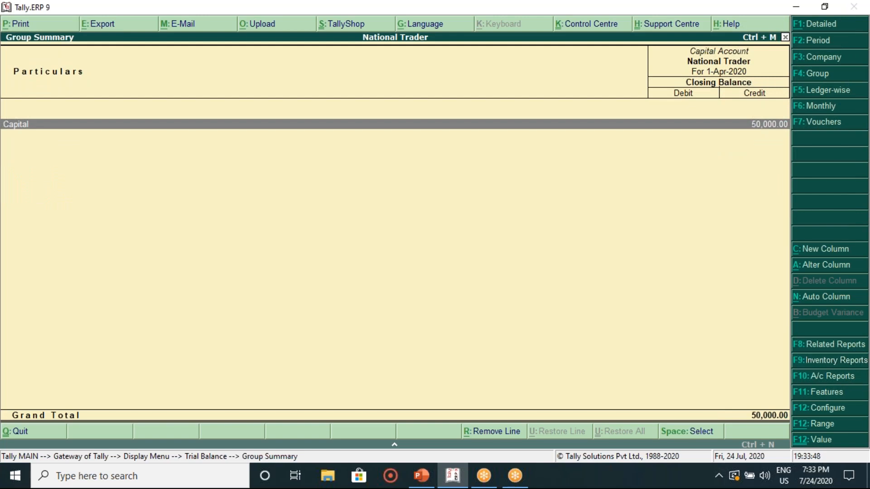
key("Return")
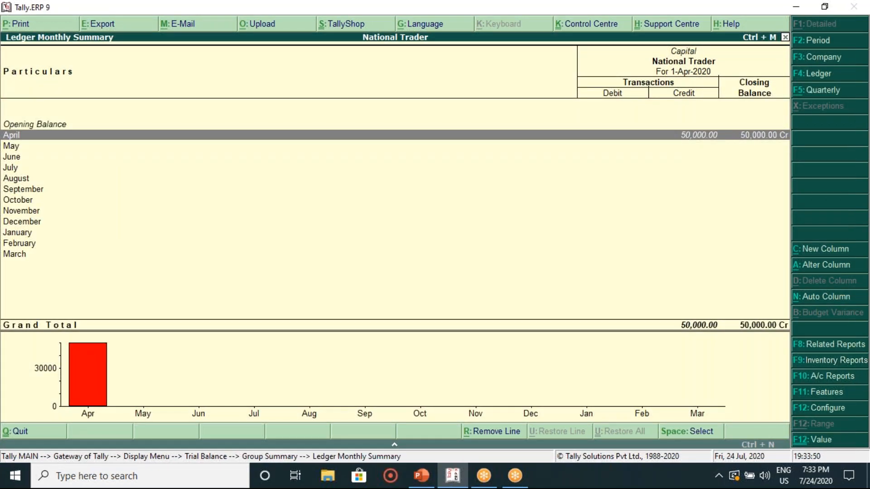
key("Return")
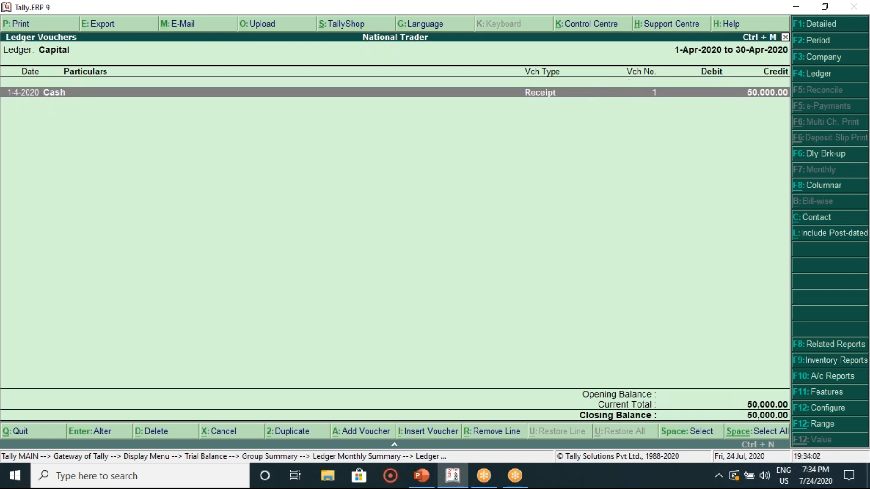
key("Return")
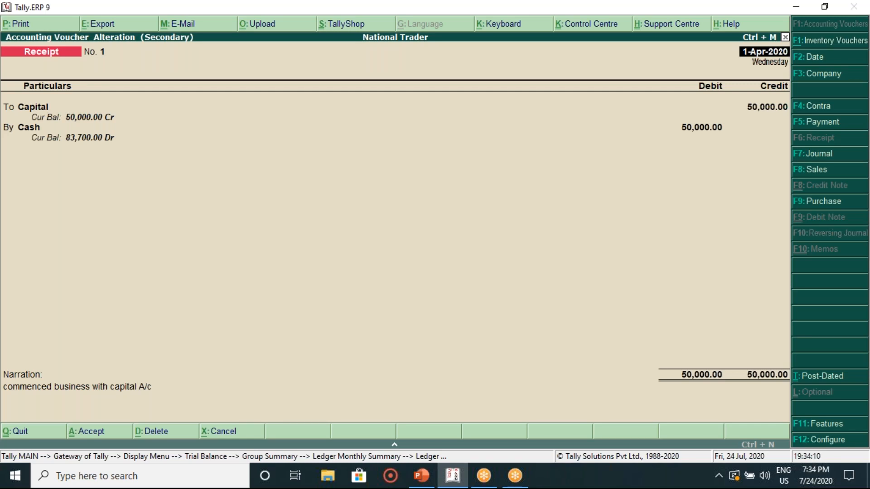
Step: Change the Capital credit in receipt voucher No. 1 to 45,000 and save it
key("Return")
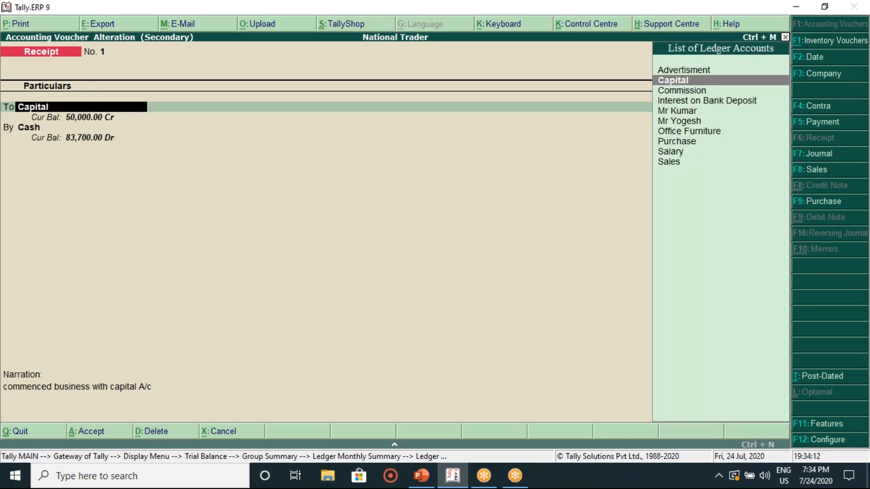
key("Return")
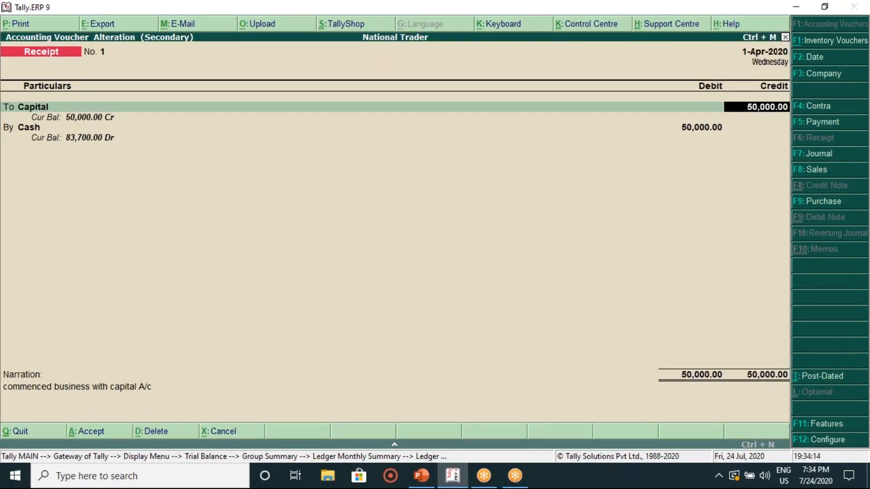
key("Return")
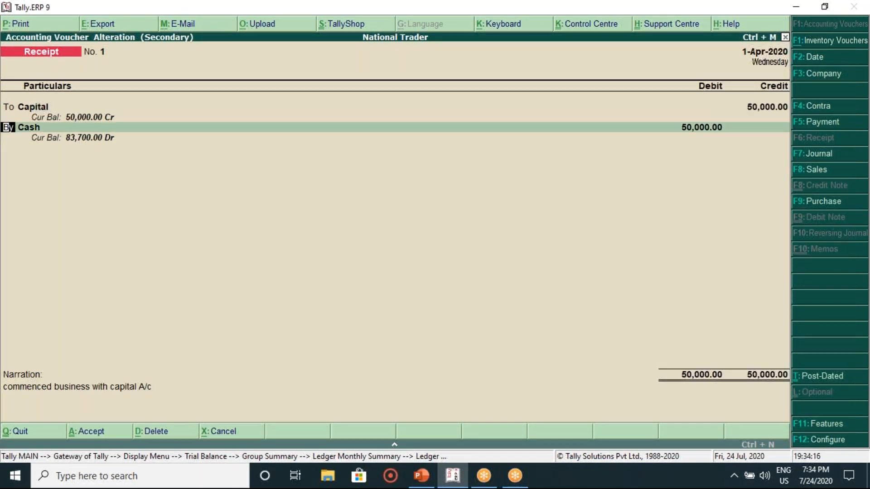
key("Return")
key("Return")
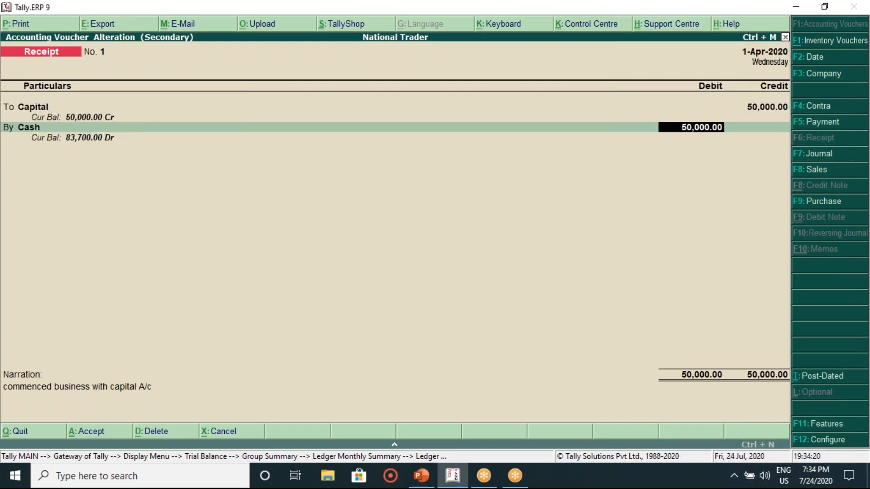
key("BackSpace")
key("BackSpace")
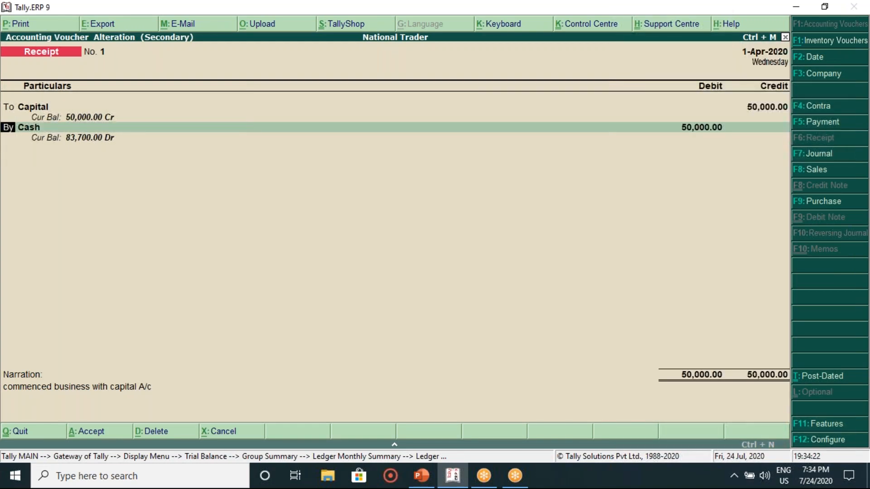
key("BackSpace")
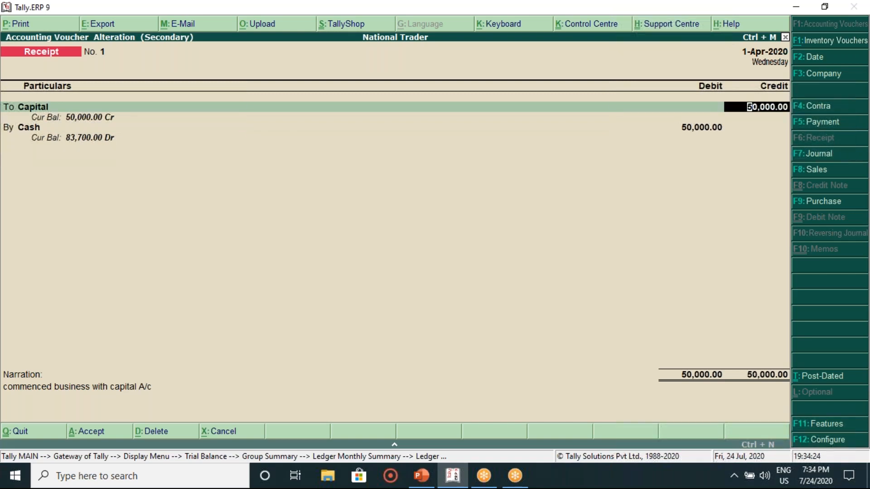
type("45000")
key("Return")
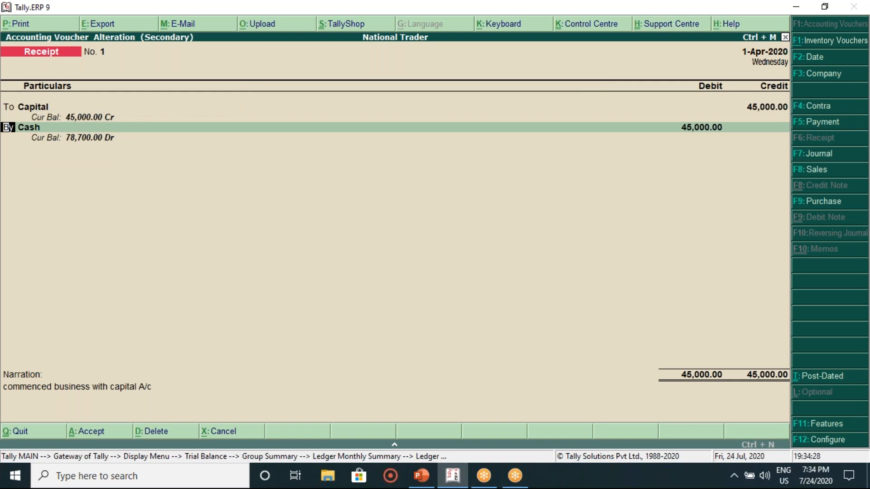
key("Return")
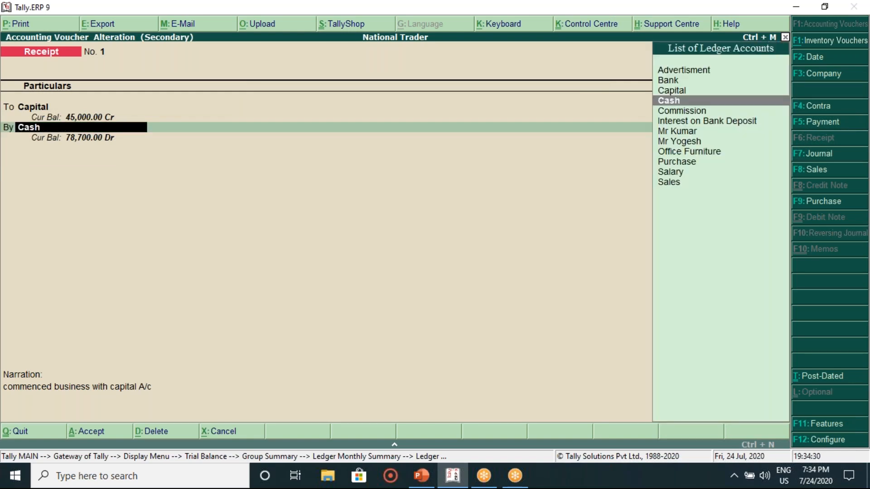
key("Return")
key("Return")
key("Return")
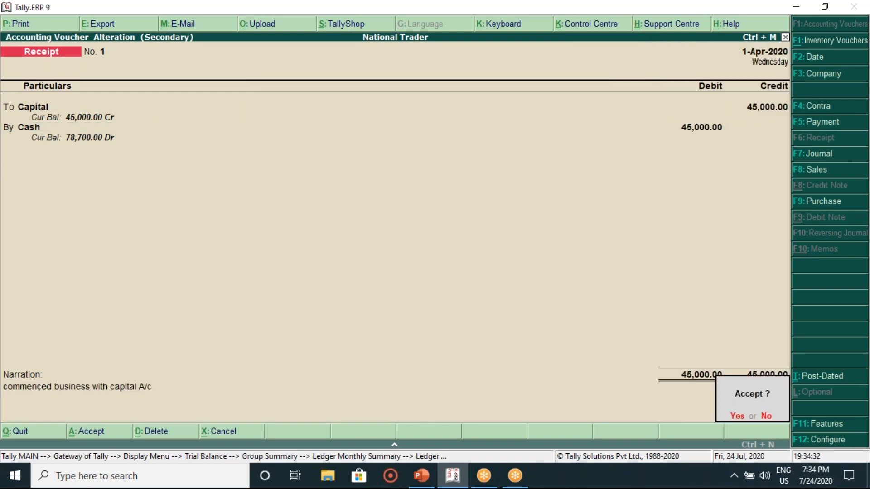
key("Return")
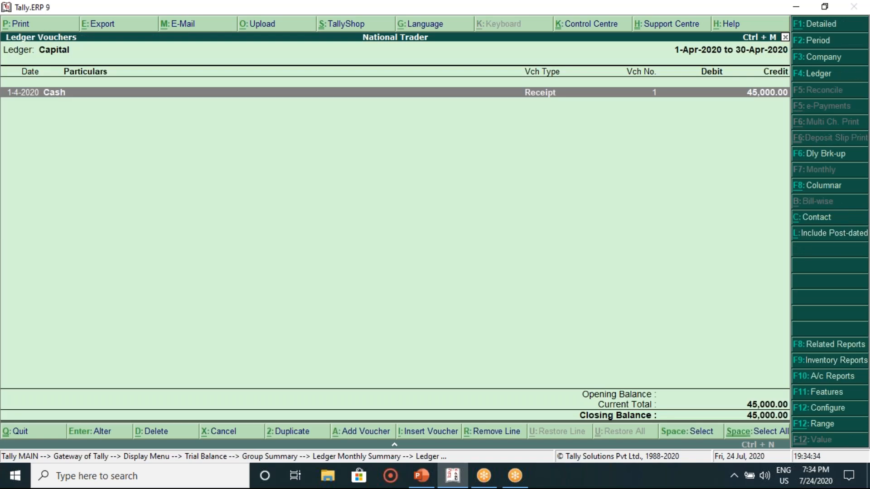
Step: Drill through Current Liabilities and Sundry Creditors to the creditor's April vouchers, then back out
key("Escape")
key("Escape")
key("Escape")
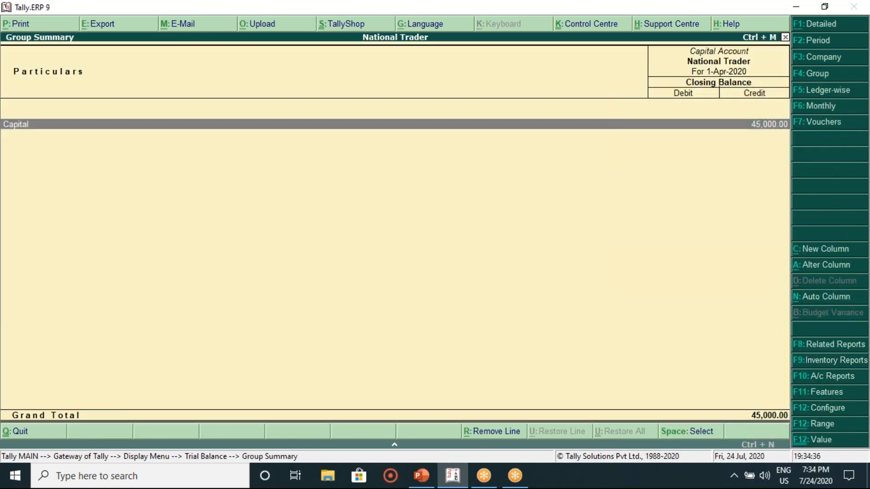
key("Down")
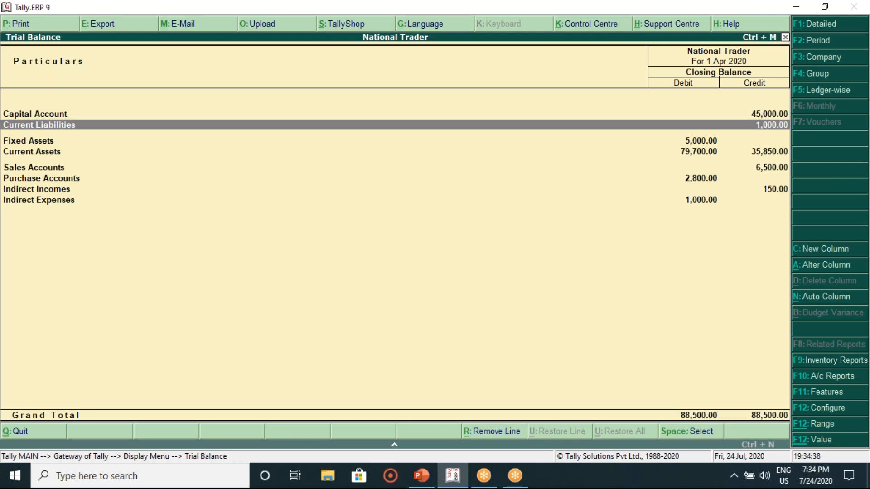
key("Return")
key("Return")
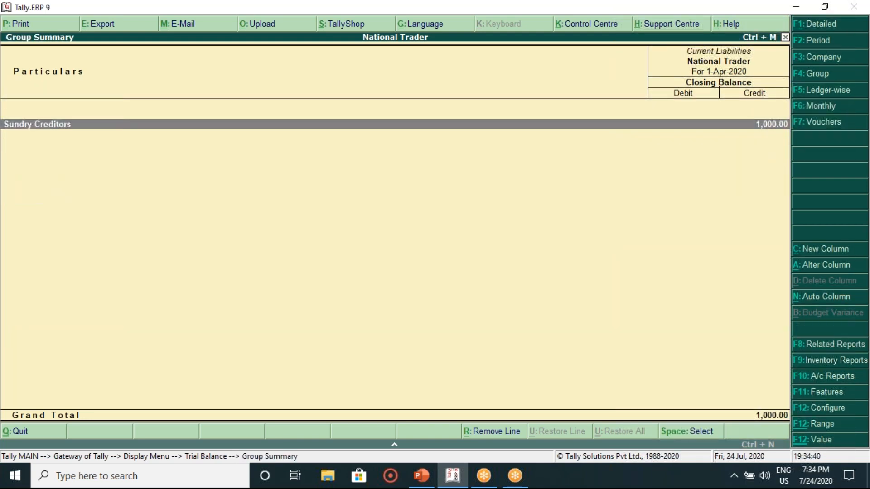
key("Return")
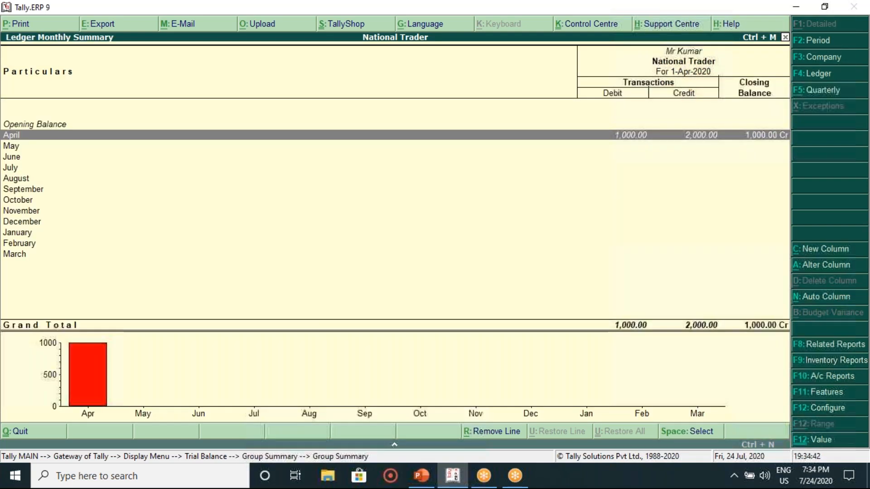
key("Return")
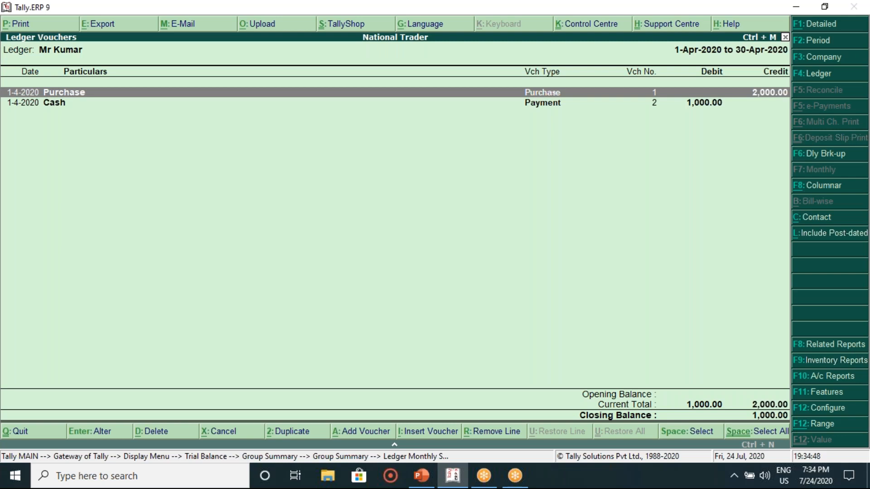
key("Down")
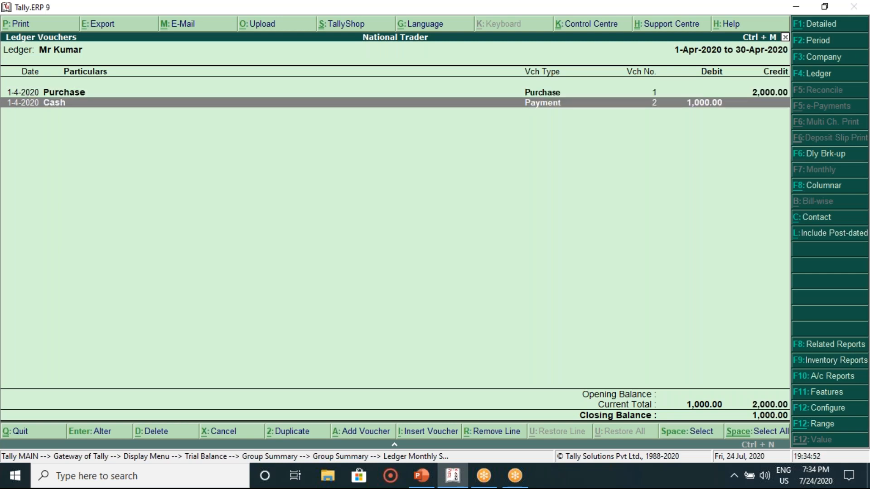
key("Escape")
key("Escape")
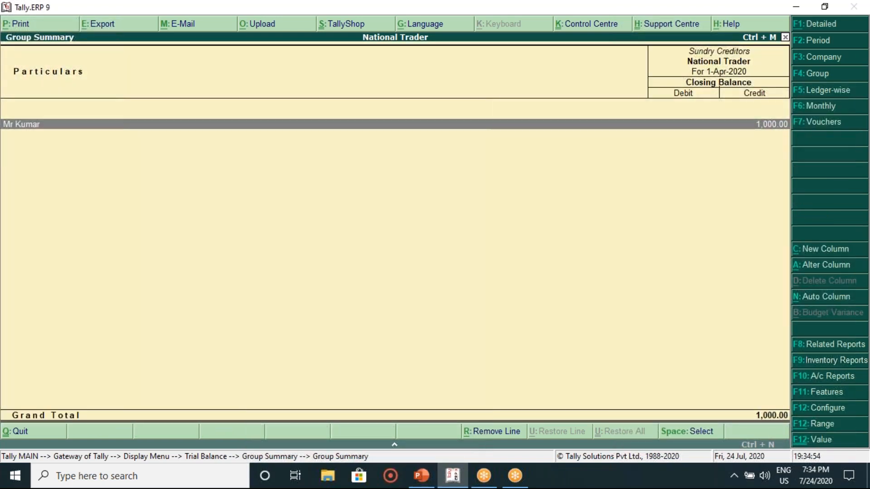
key("Escape")
key("Escape")
key("Down")
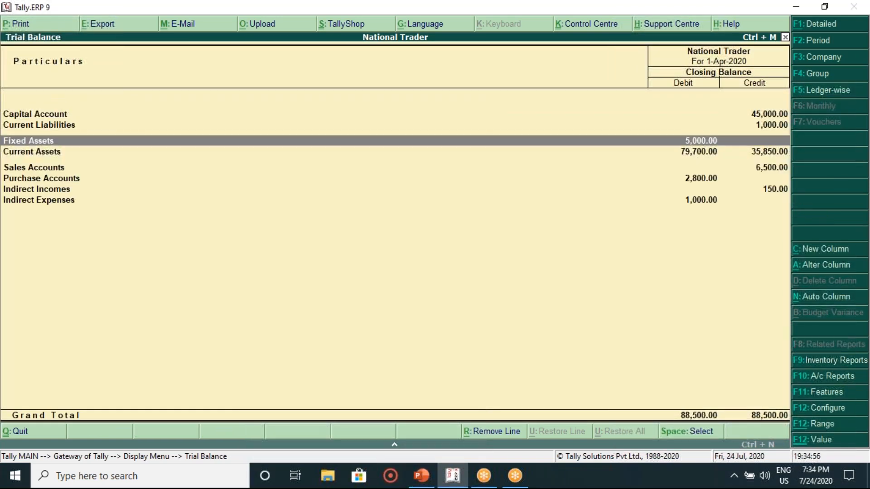
key("Return")
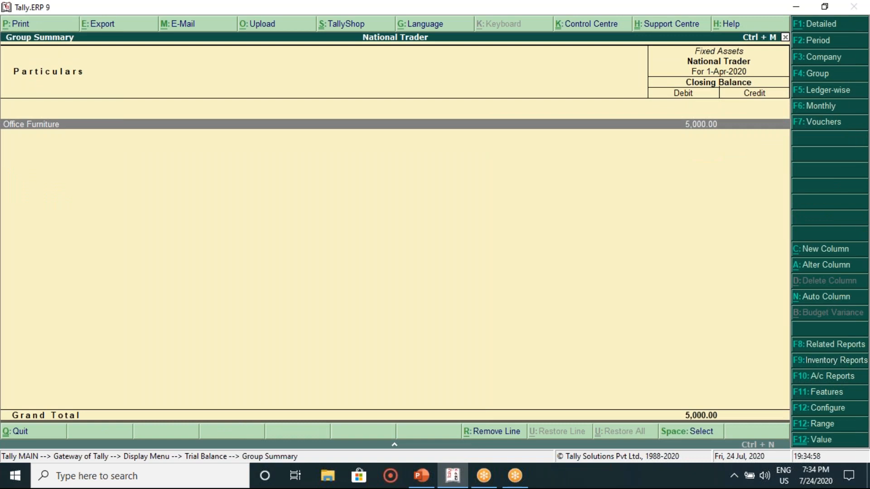
key("Return")
key("Return")
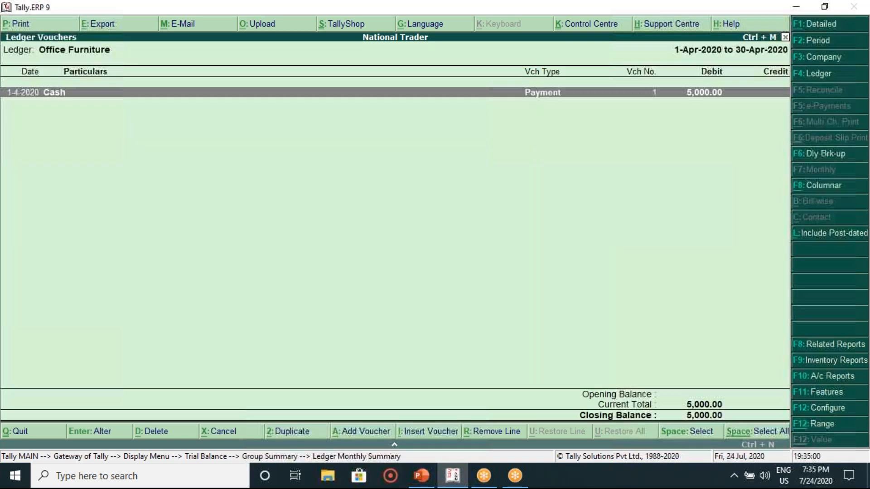
key("Return")
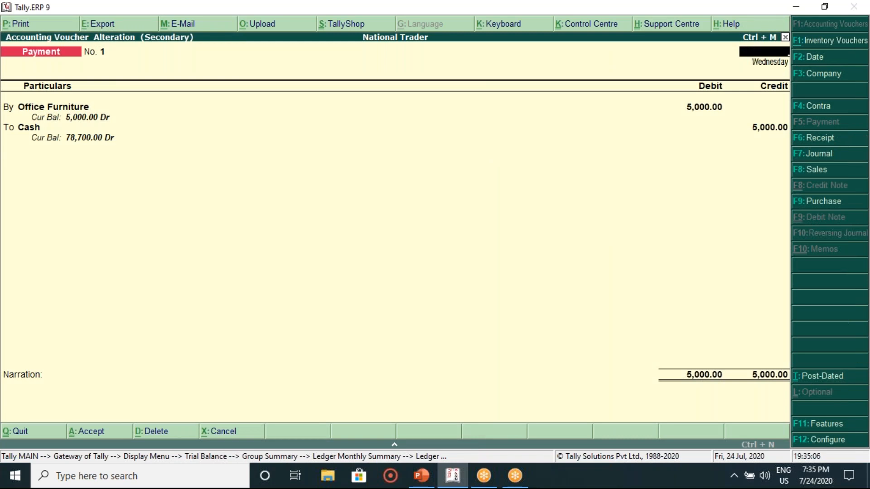
key("Return")
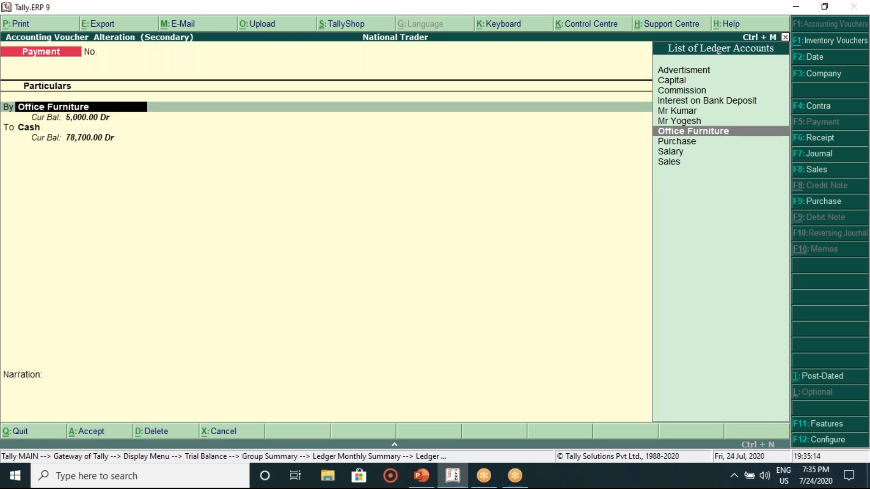
key("Escape")
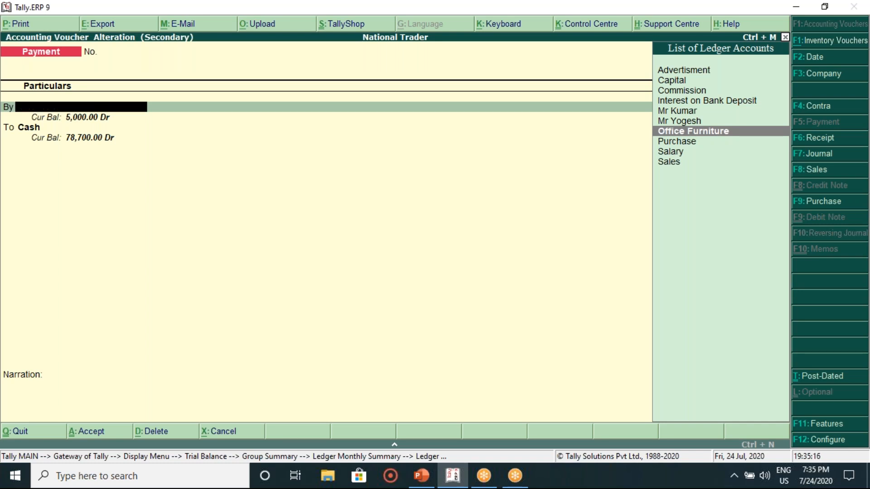
key("Escape")
key("Return")
key("Escape")
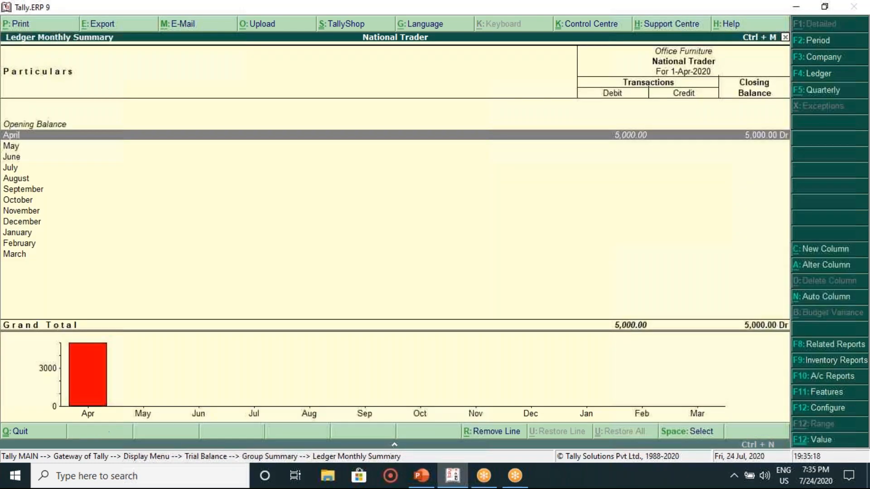
key("Escape")
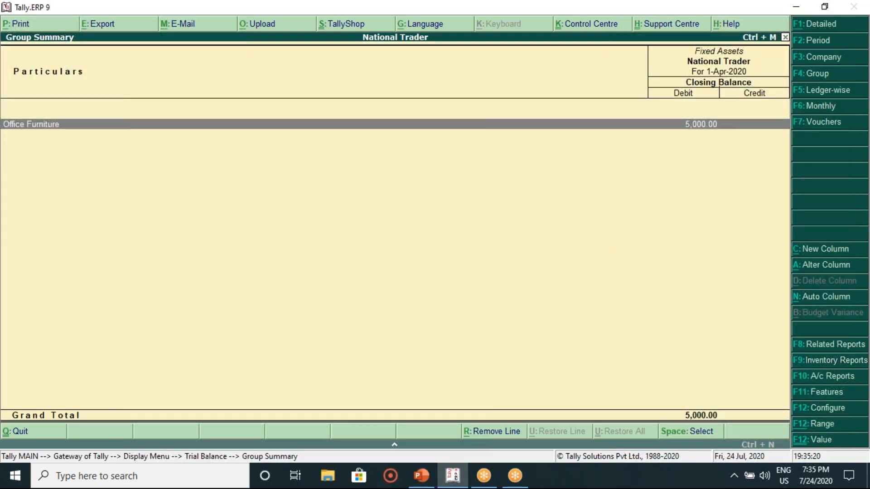
key("Escape")
key("Down")
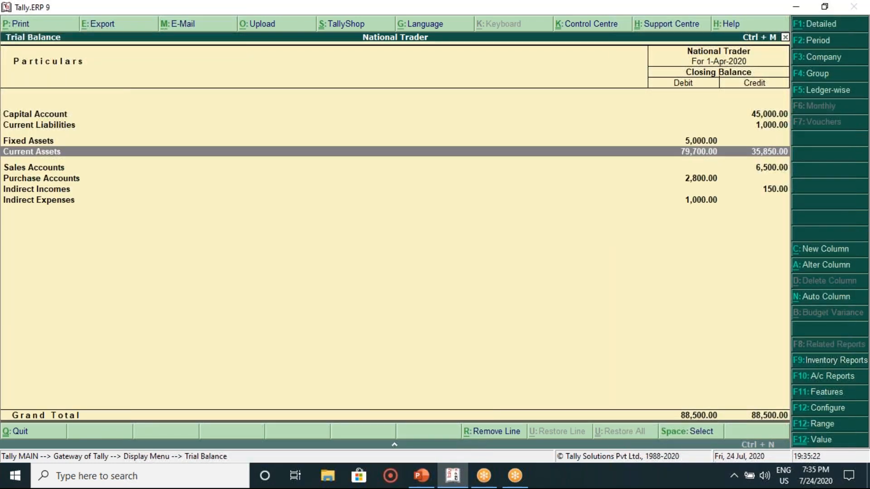
key("Return")
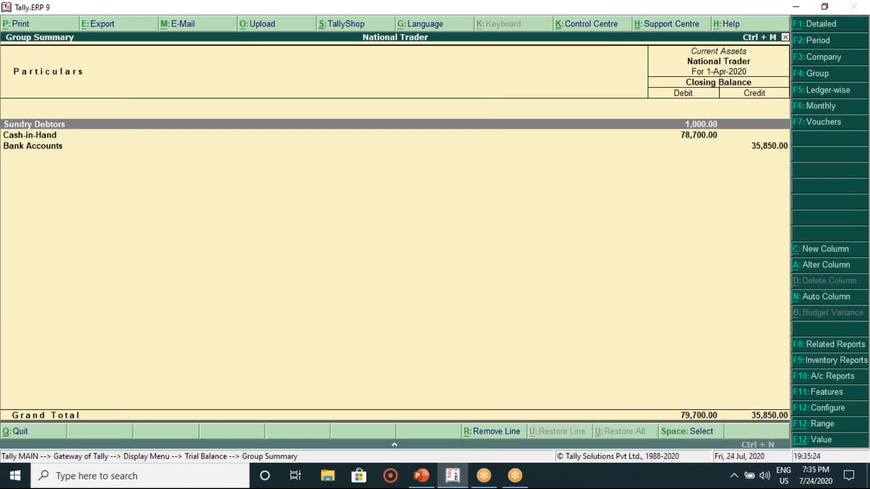
key("Return")
key("Return")
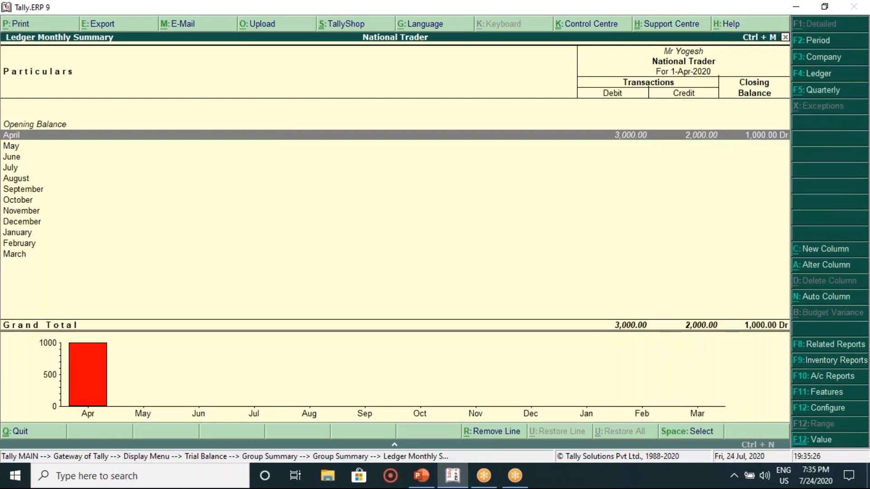
key("Escape")
key("Escape")
key("Escape")
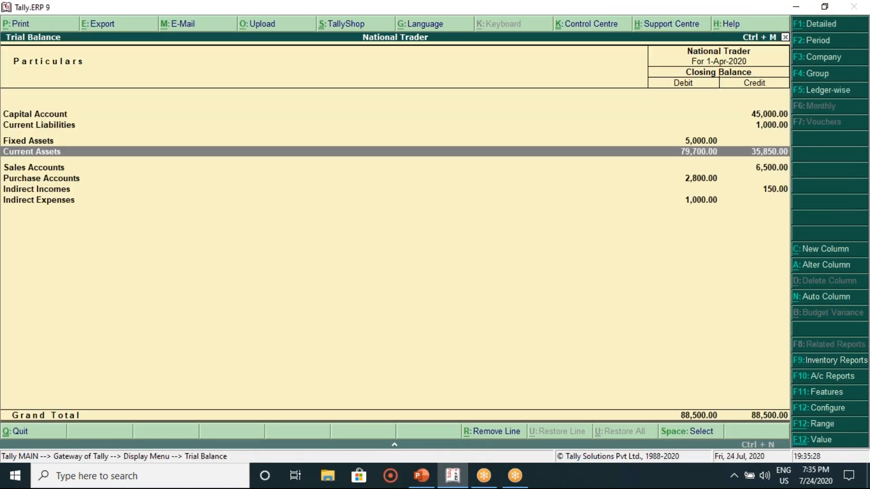
key("Down")
key("Down")
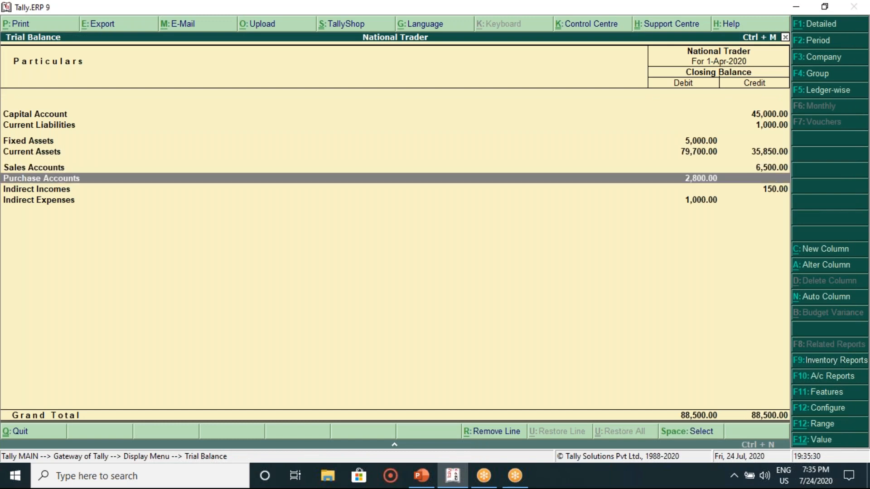
key("Down")
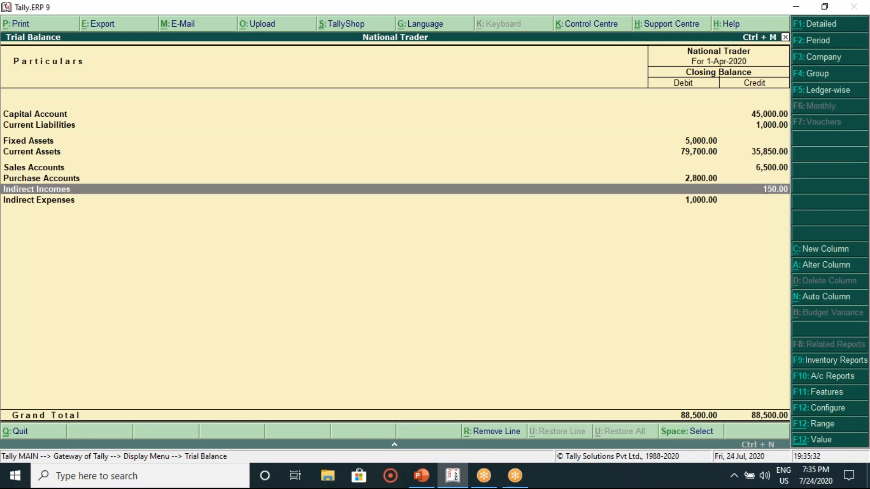
key("Down")
key("Up")
left_click(814, 76)
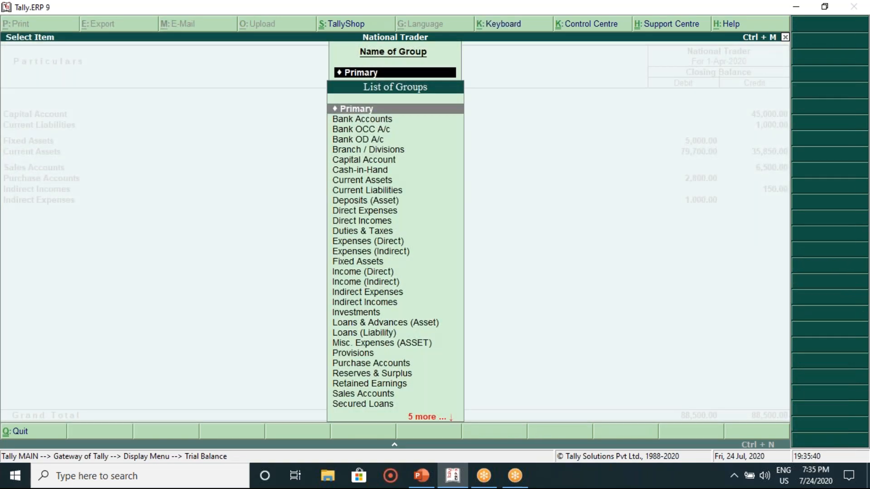
left_click(375, 172)
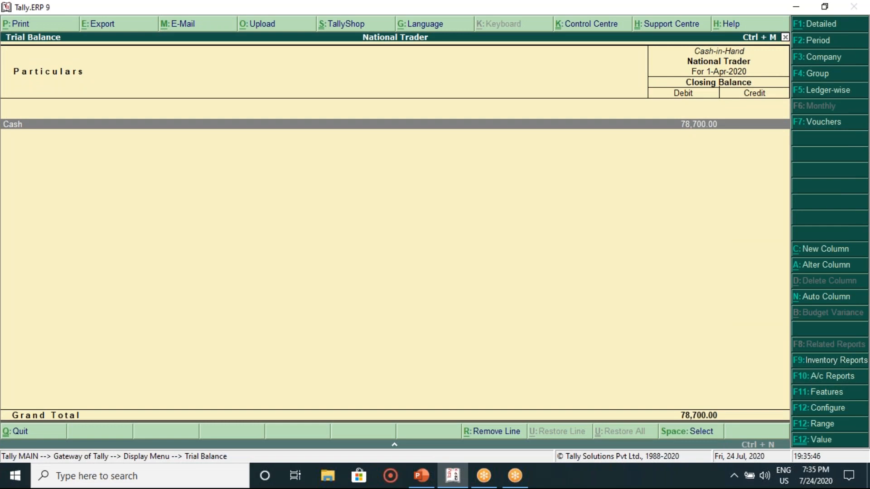
key("Escape")
key("Escape")
key("Escape")
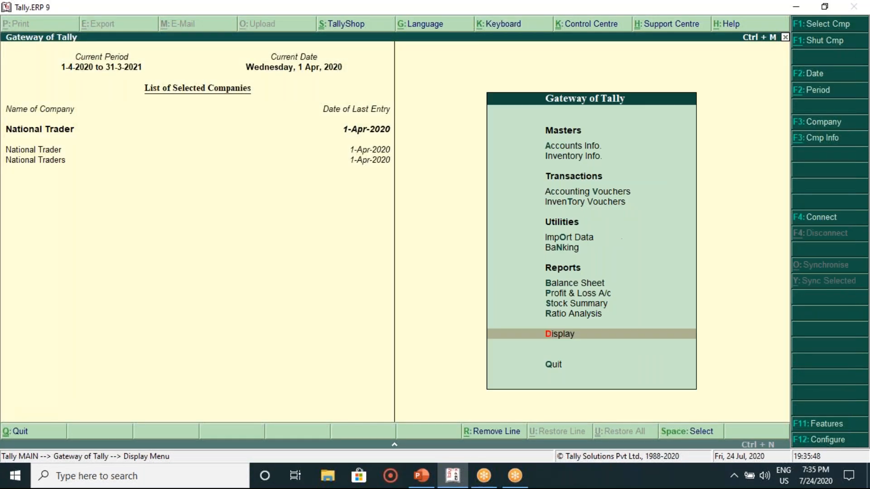
key("Return")
key("Return")
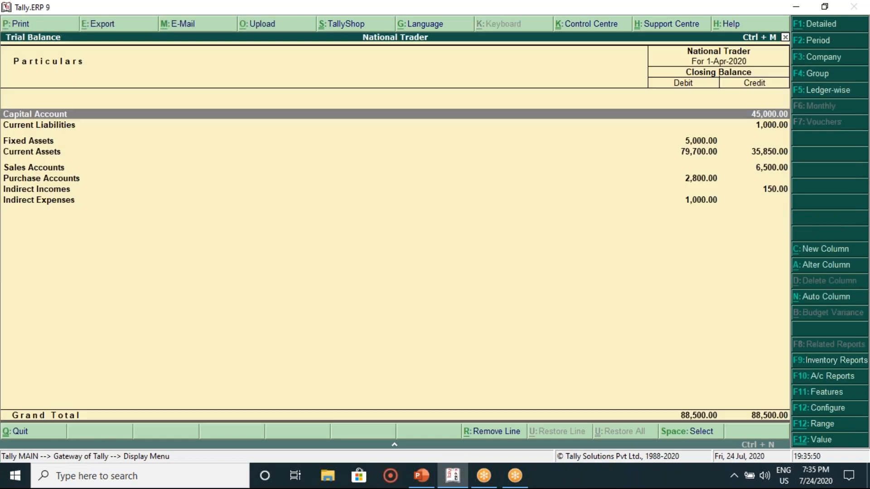
Step: Show the Trial Balance ledger-wise and open Bank's April vouchers
left_click(832, 89)
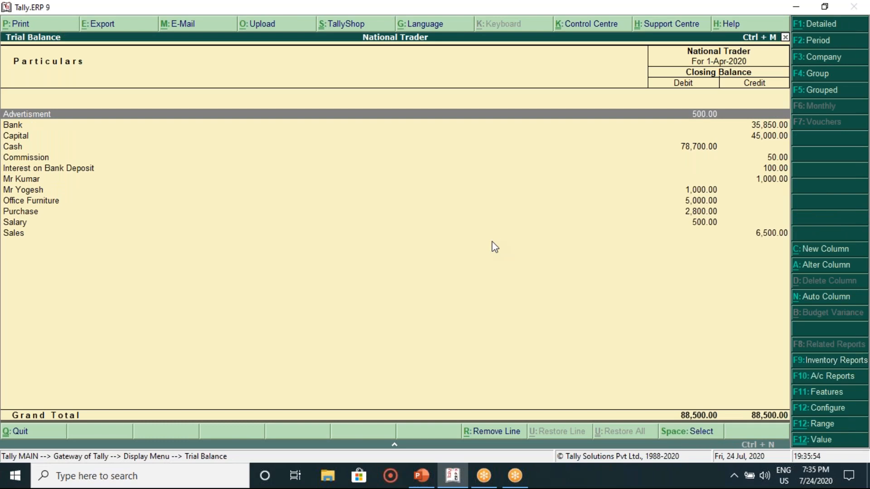
left_click(20, 127)
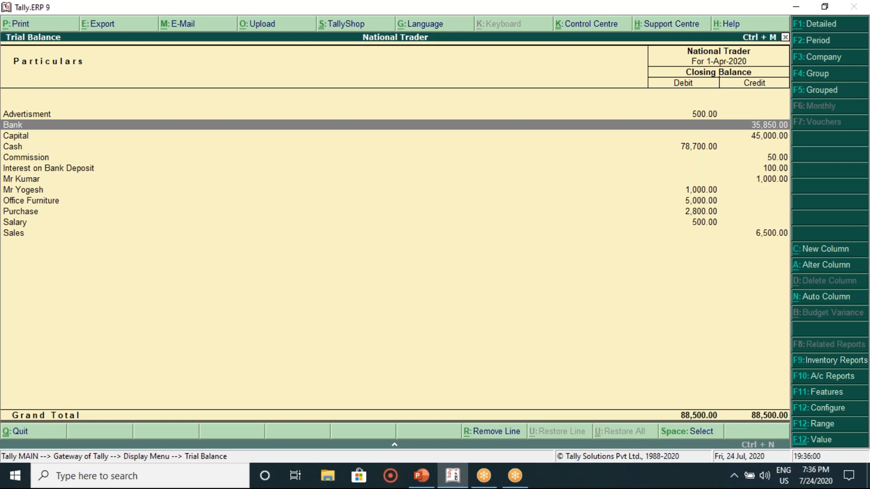
key("Return")
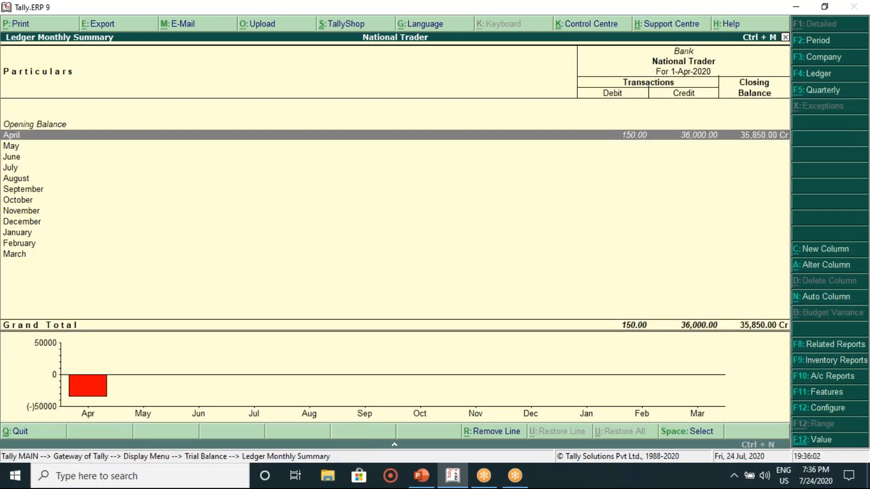
key("Return")
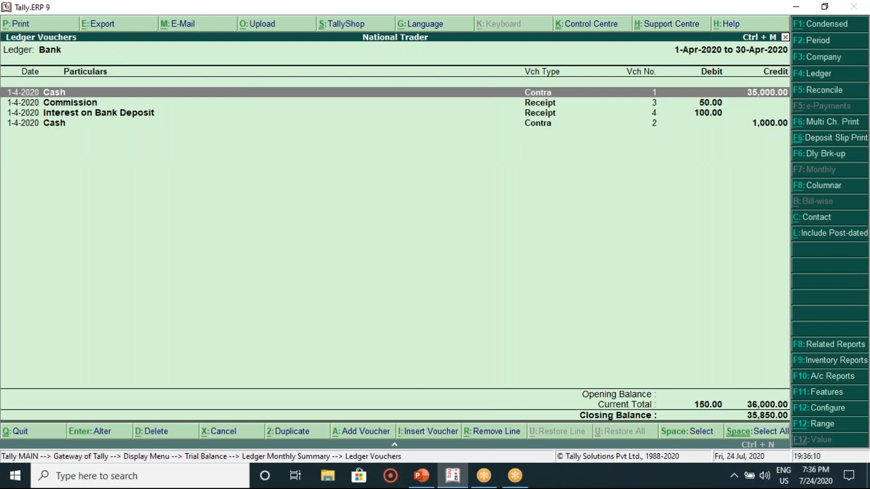
key("Escape")
key("Escape")
Step: Review Bank's April voucher entries again, then close the Trial Balance to the Display Menu
key("Down")
key("Up")
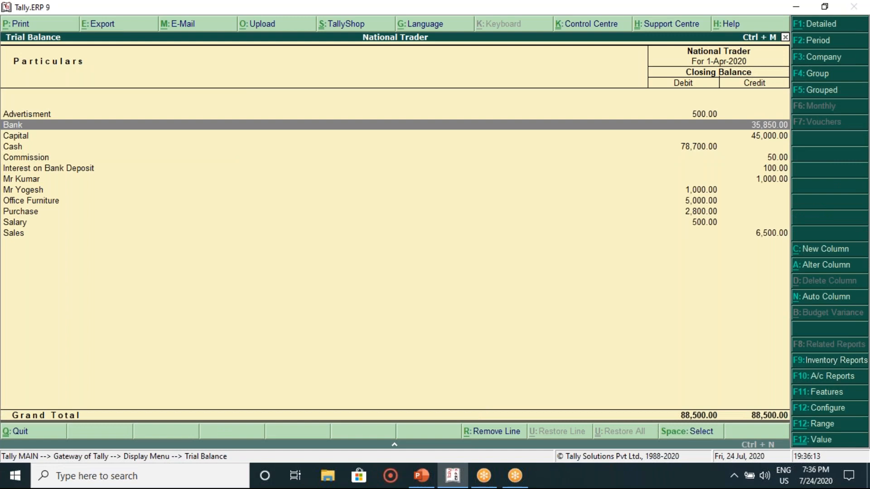
key("Return")
key("Return")
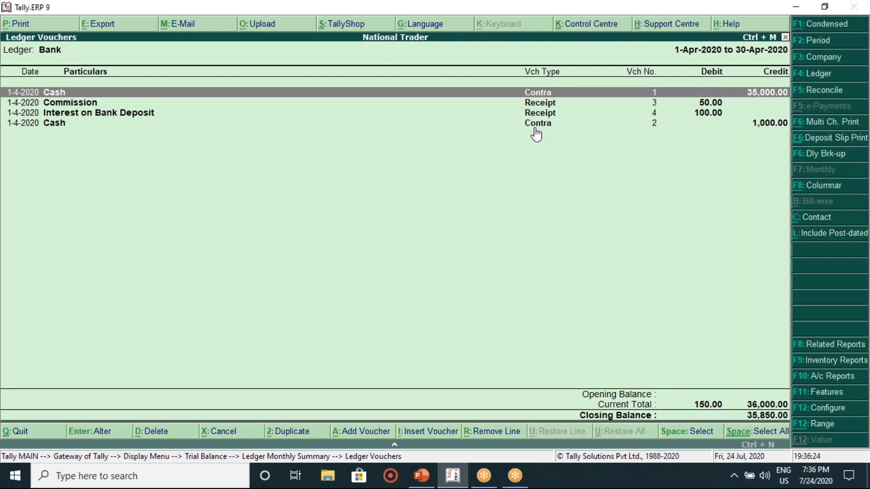
key("Down")
key("Down")
key("Down")
key("Up")
key("Up")
key("Up")
key("Escape")
key("Escape")
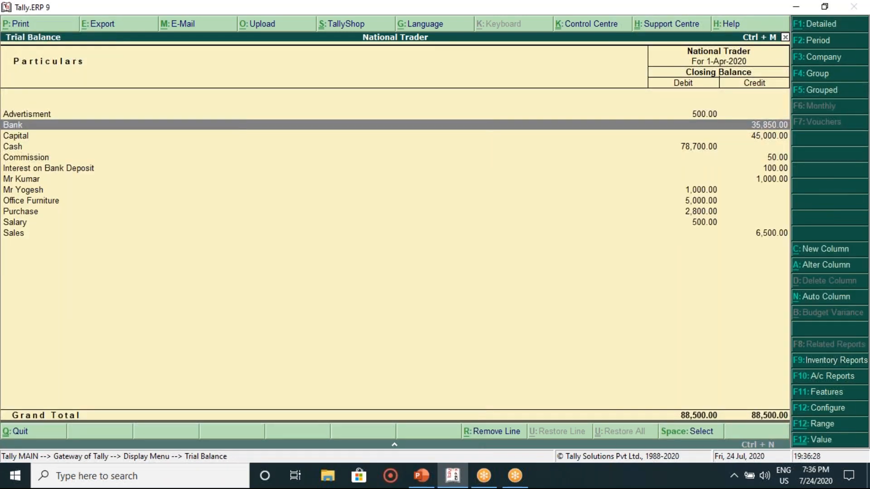
key("Escape")
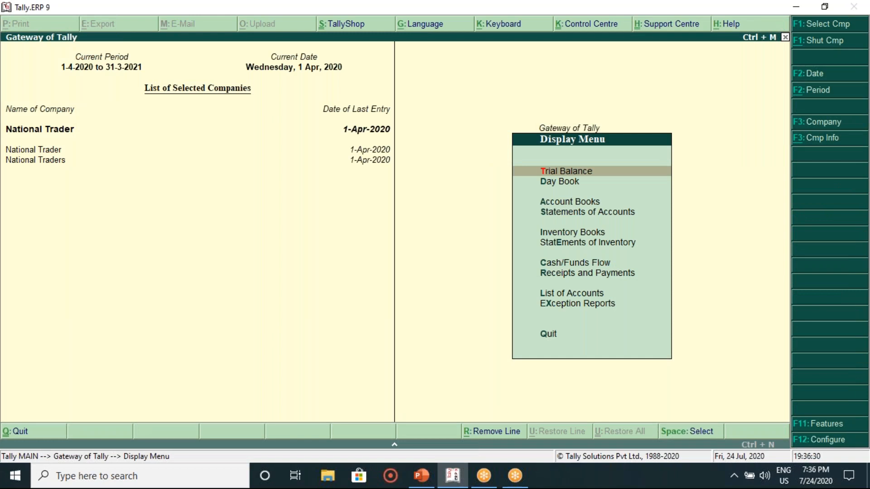
Step: Reopen the grouped Trial Balance to review it, then close it
key("Down")
key("Up")
key("Return")
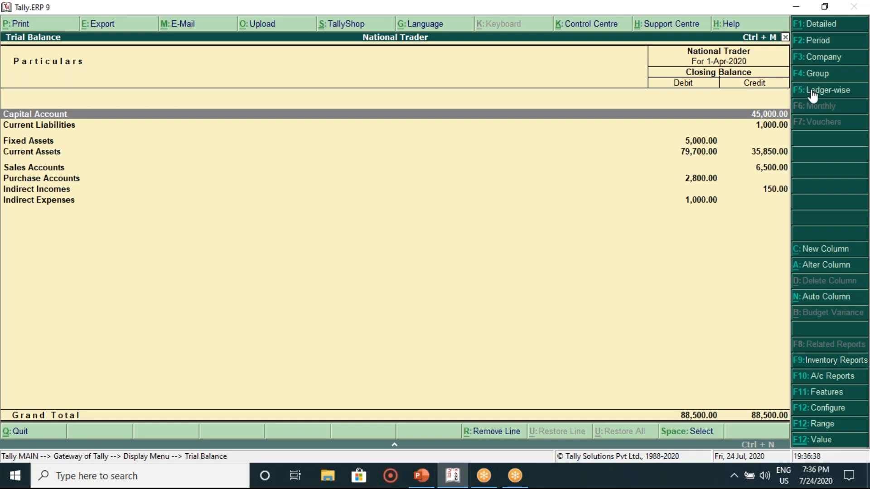
key("Escape")
Step: Step through the 1-Apr-2020 Day Book's contra, payment, sales and purchase vouchers
key("Down")
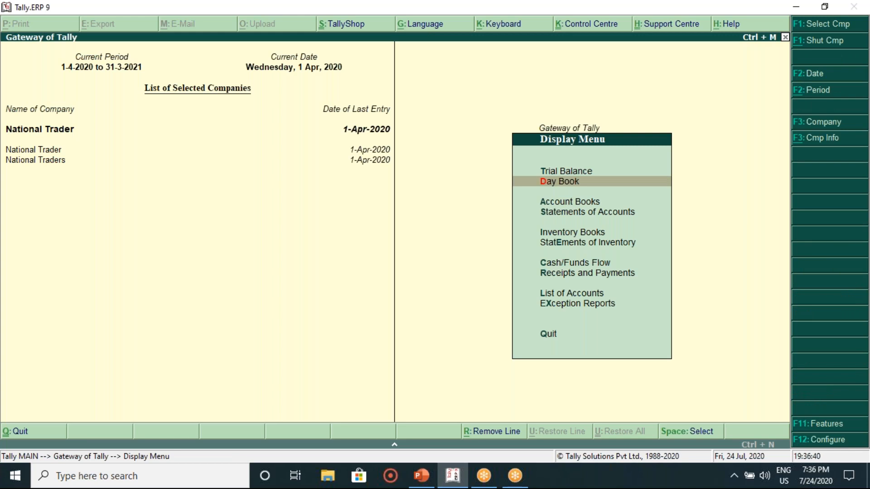
key("Return")
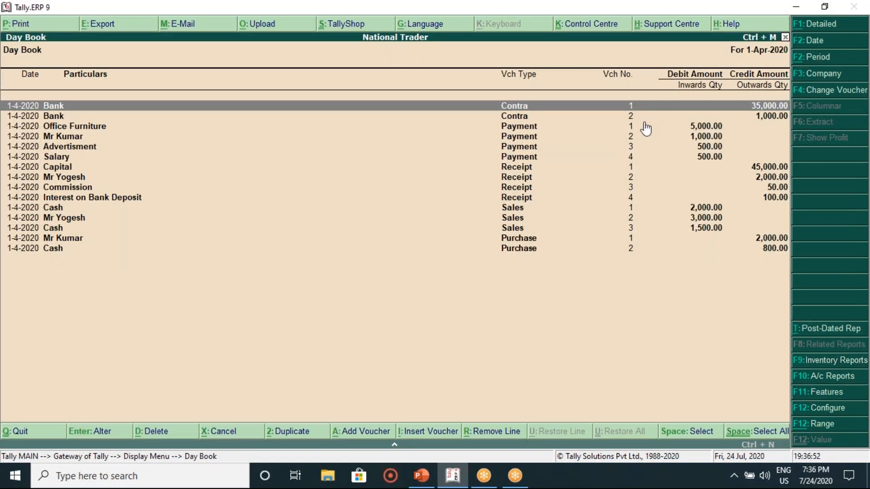
key("Down")
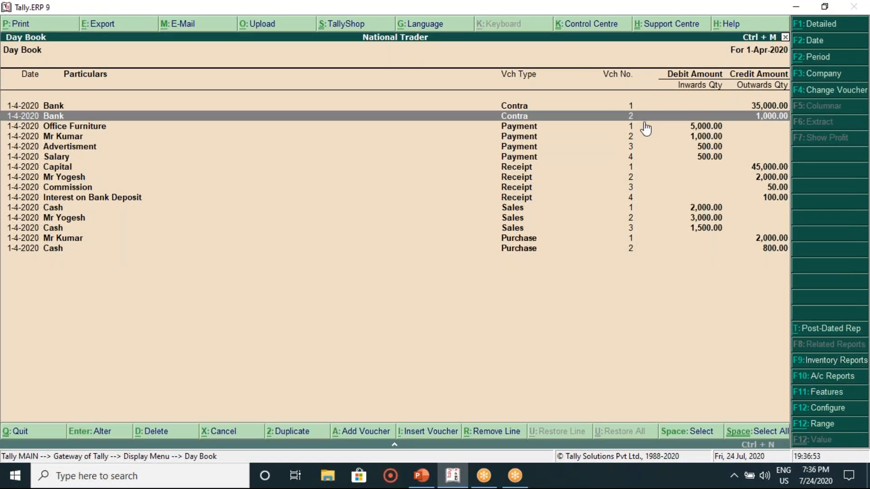
key("Up")
key("Down")
left_click(645, 130)
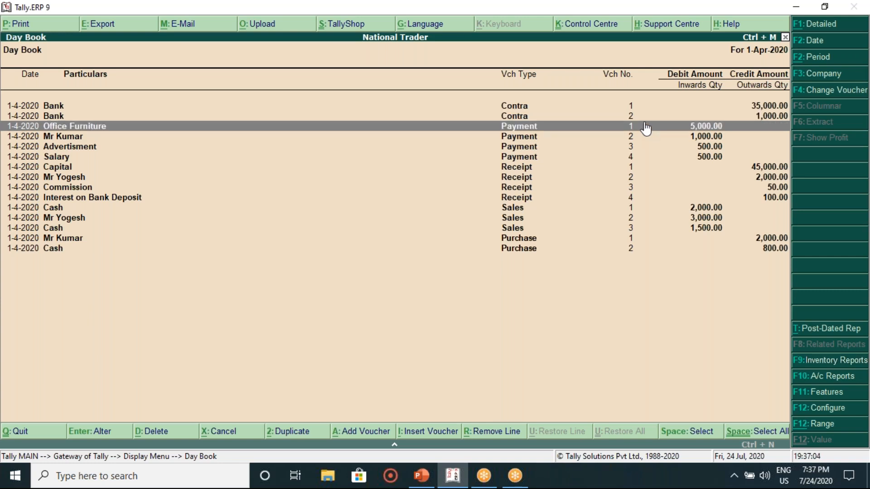
key("Down")
key("Down")
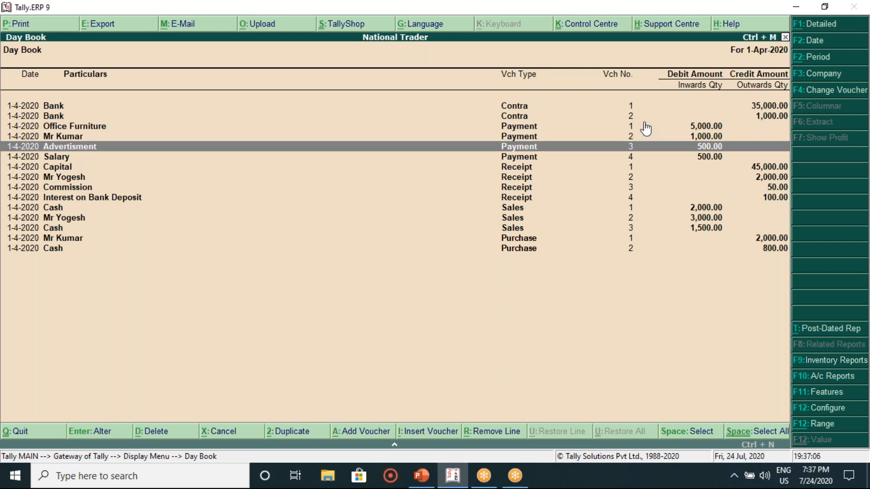
key("Down")
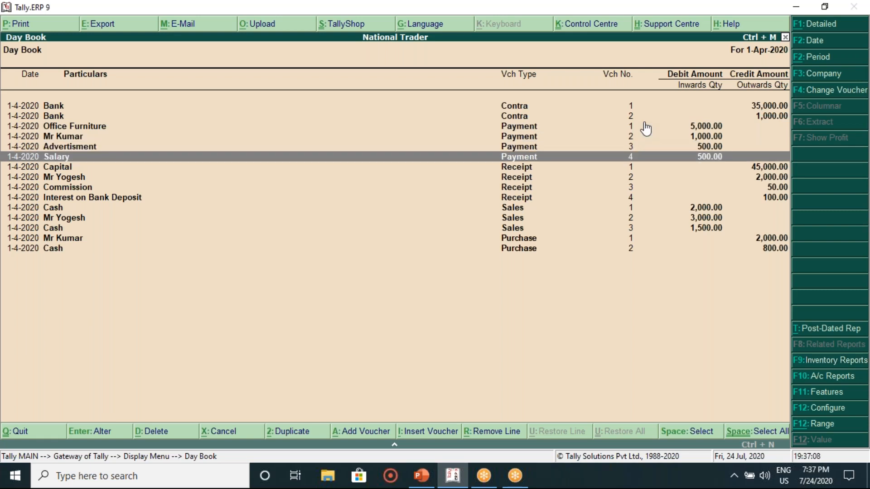
key("Down")
key("Down")
key("Down")
key("Down")
key("Down")
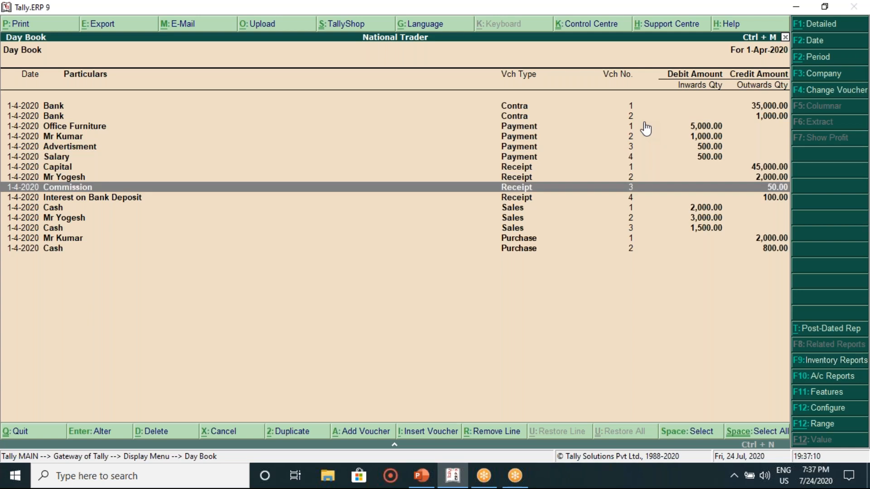
key("Down")
key("Down")
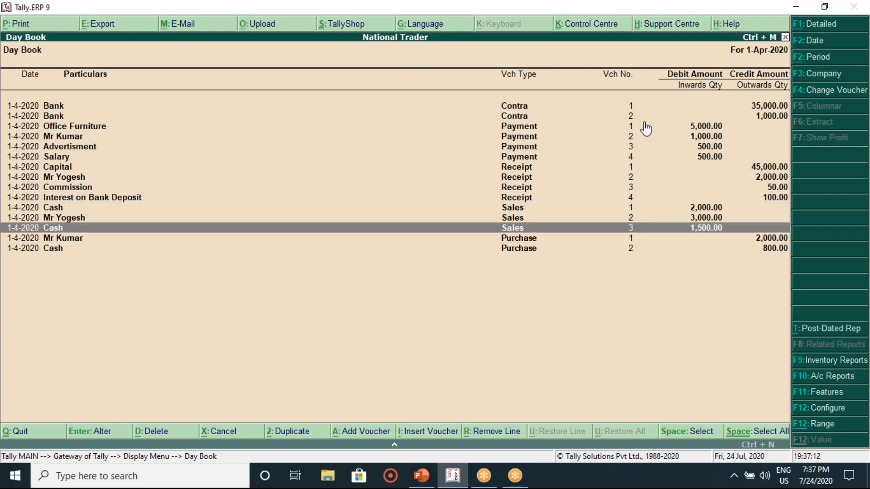
key("Down")
key("Down")
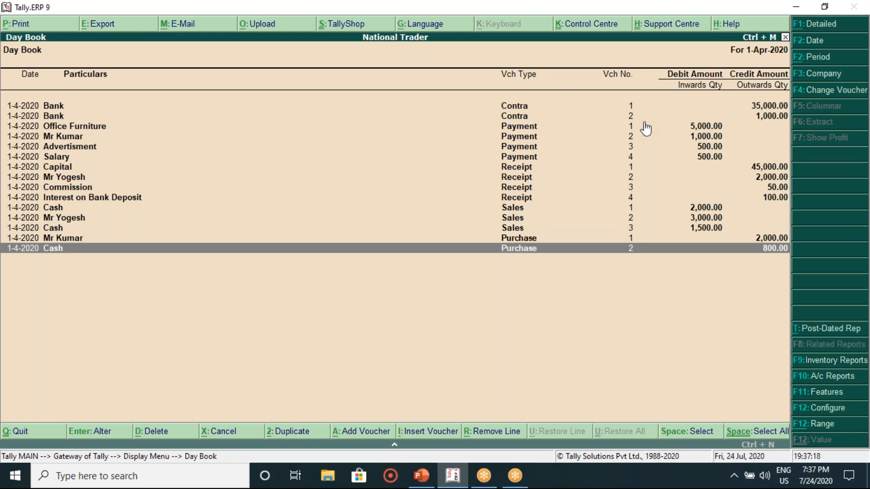
key("Escape")
Step: View the Advertisment ledger through Account Books, then back out to the Gateway of Tally
key("Down")
key("Return")
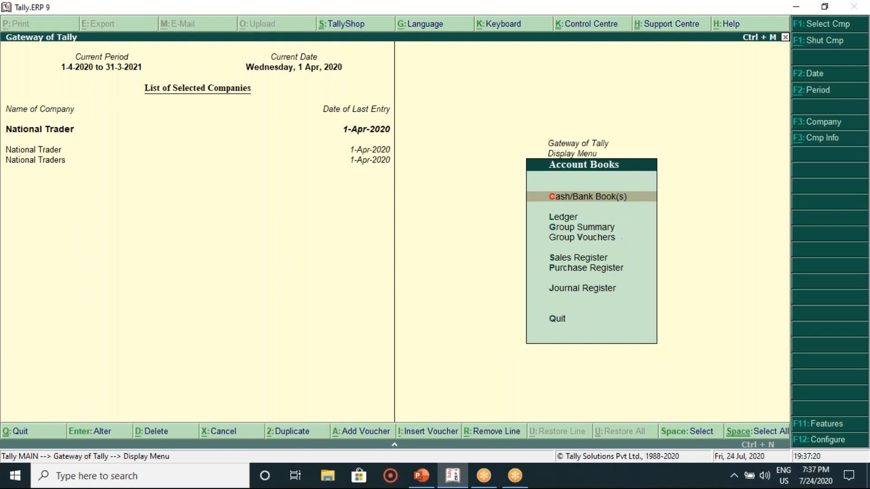
key("Down")
key("Return")
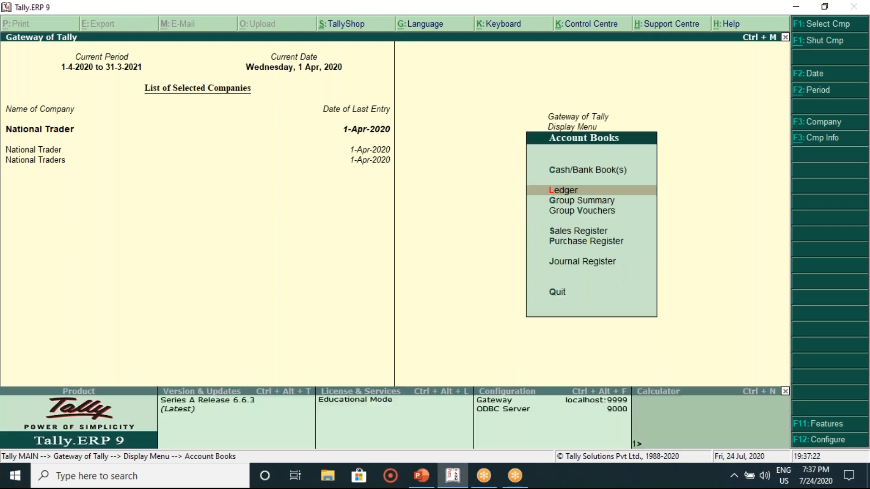
key("Return")
key("Escape")
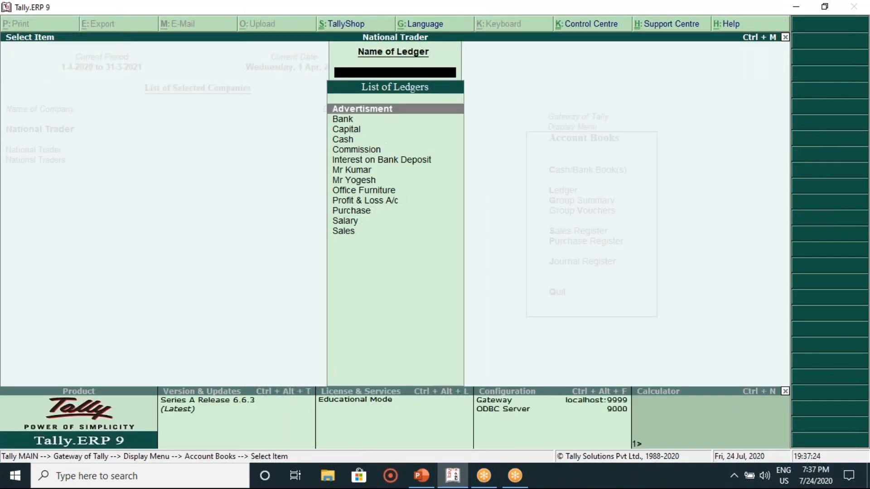
key("Escape")
key("Escape")
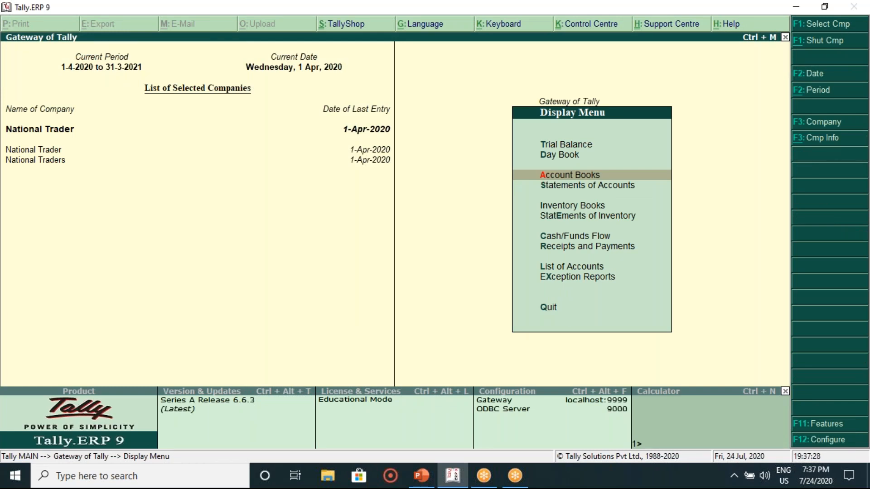
key("Escape")
Step: Open the Balance Sheet as at 1-Apr-2020, totalling 48,850.00 on both sides
key("Up")
key("Up")
key("Up")
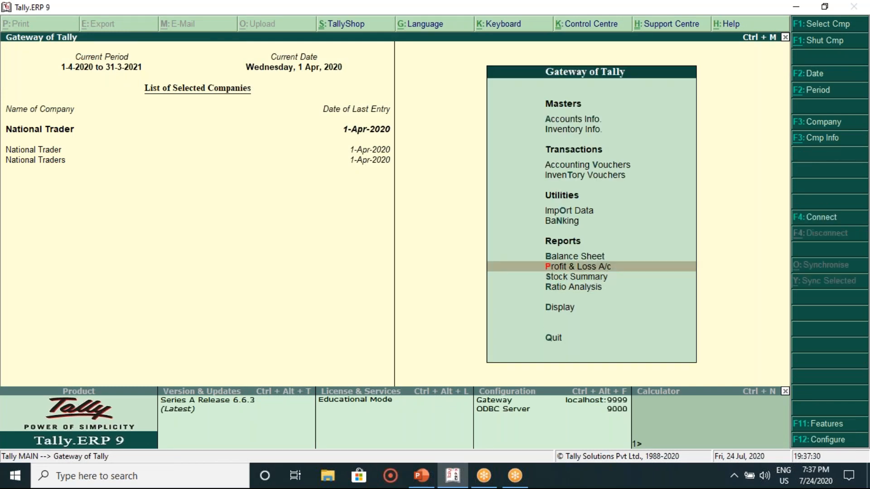
key("Down")
key("Down")
key("Down")
key("Up")
key("Up")
key("Up")
key("Up")
key("Return")
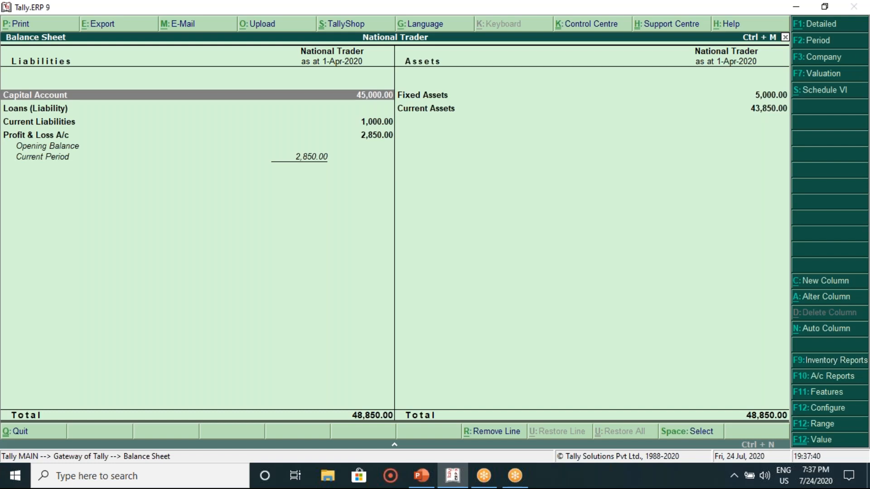
Step: Check Capital Account's 45,000.00 credit, keep Default stock valuation, and switch to Schedule VI format
key("Return")
key("Return")
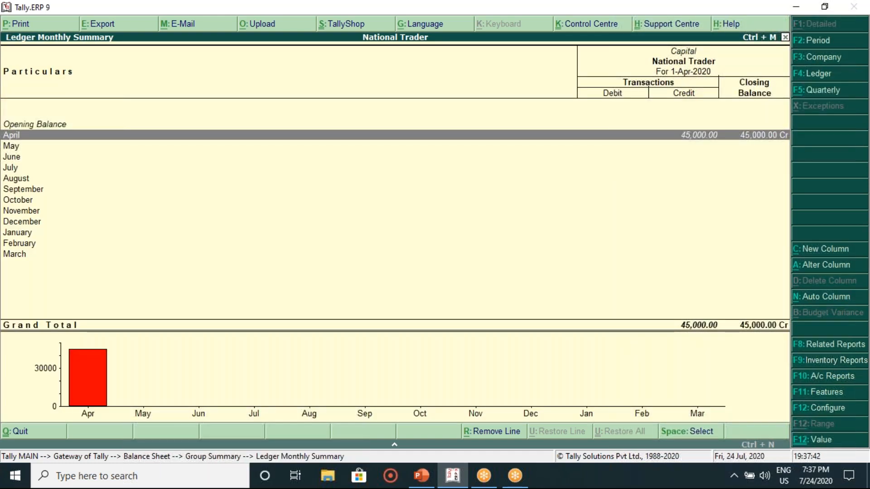
key("Escape")
key("Escape")
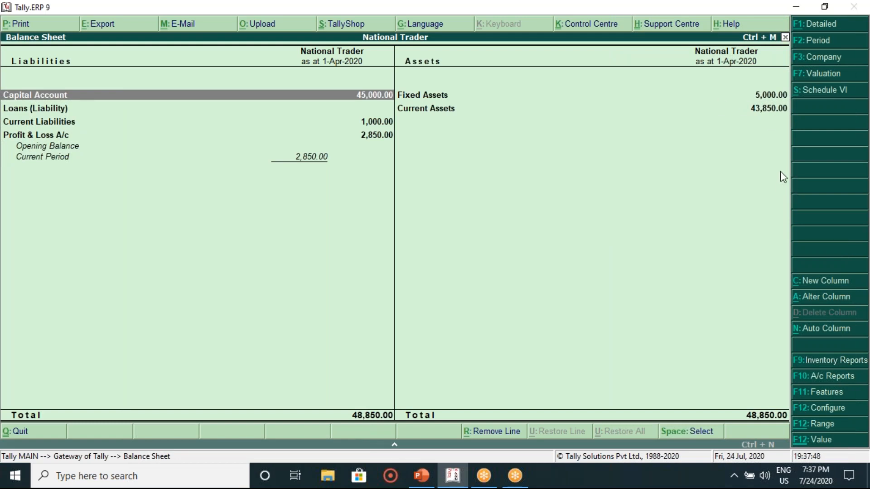
left_click(823, 74)
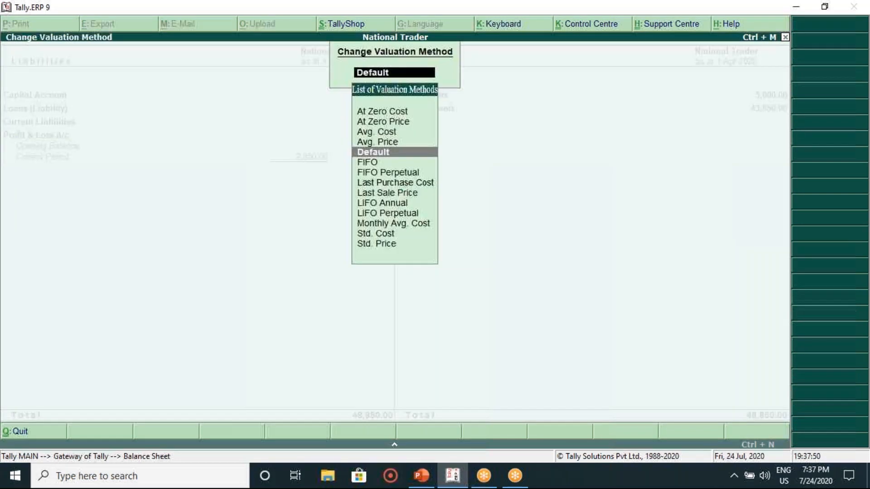
key("Return")
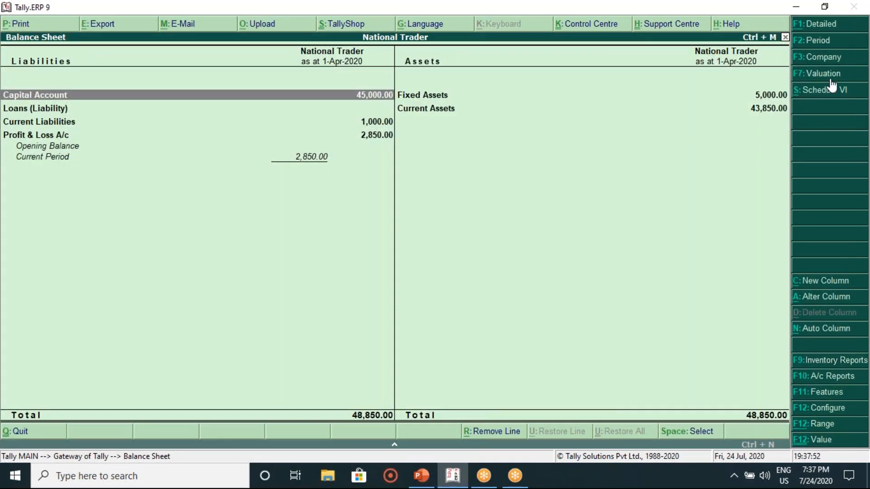
left_click(828, 92)
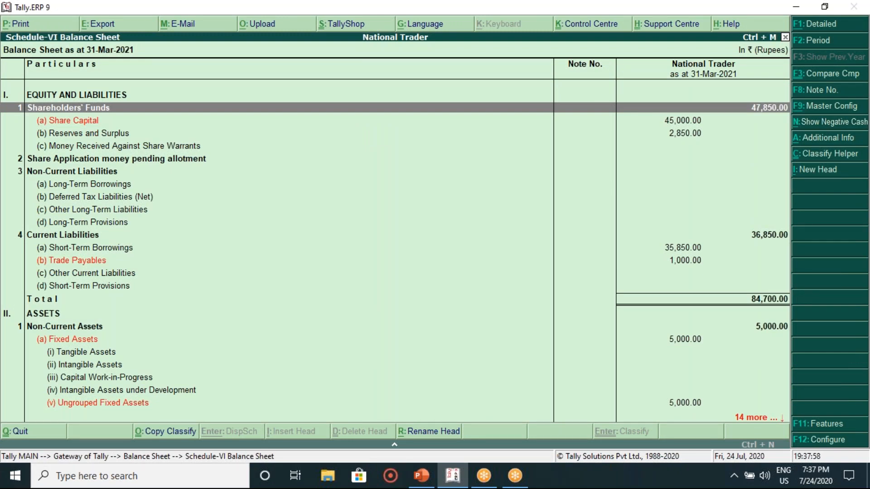
Step: Scan the Schedule VI Balance Sheet, balanced at 84,700.00, then close both balance sheet views
key("Down")
key("Down")
key("Down")
key("Down")
key("Down")
key("Down")
key("Down")
key("Down")
key("Down")
key("Down")
key("Down")
key("Down")
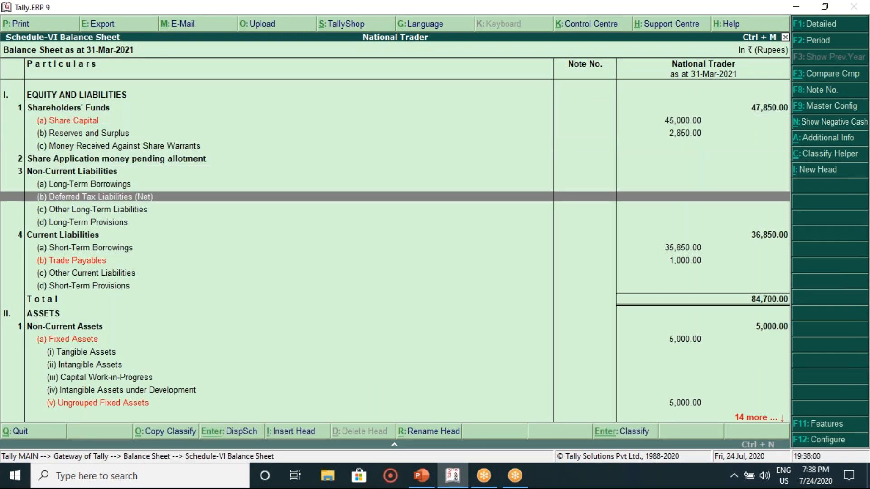
key("Down")
key("Down")
key("Down")
key("Down")
key("Down")
key("Down")
key("Down")
key("Down")
key("Down")
key("Down")
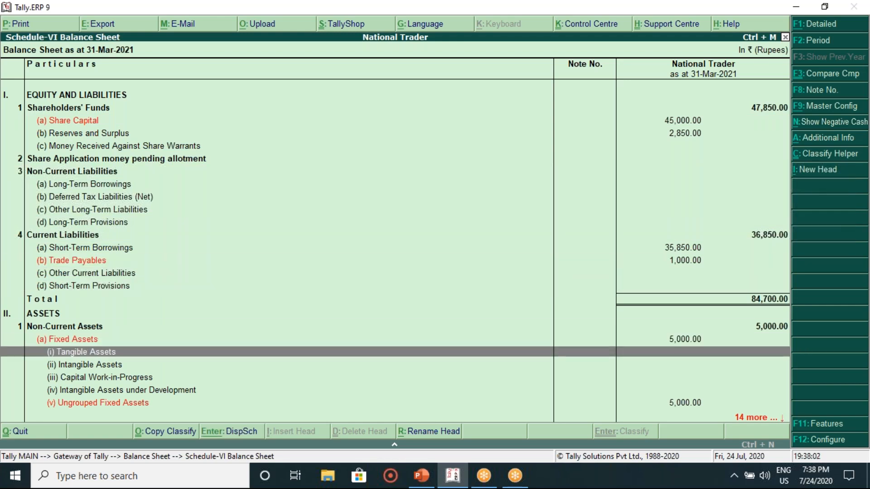
key("Down")
key("Down")
key("Down")
key("Down")
key("Down")
key("Down")
key("Down")
key("Down")
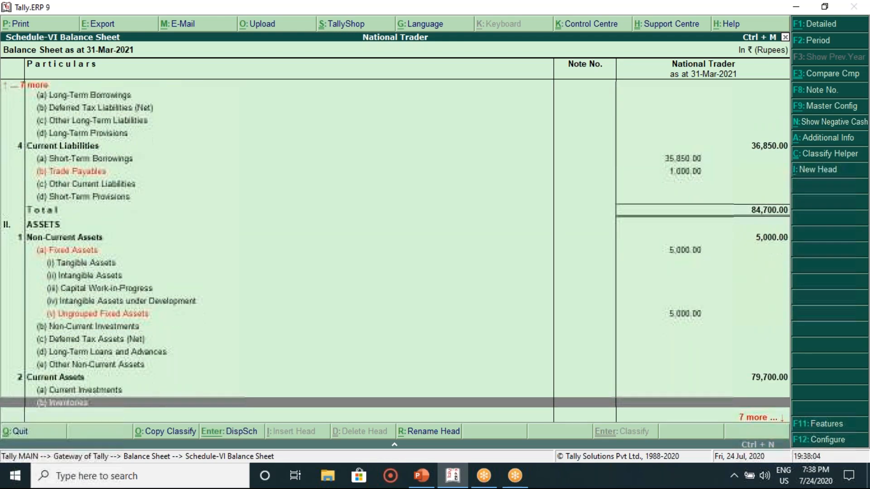
key("Down")
key("Down")
key("Down")
key("Down")
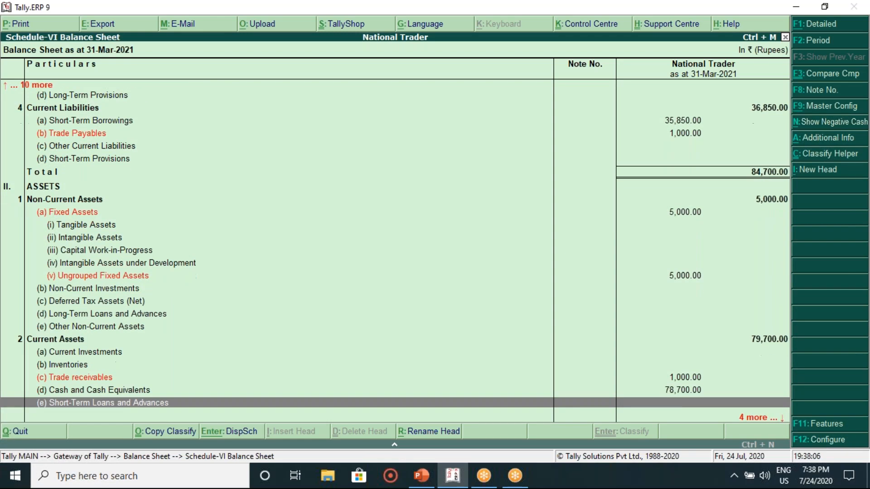
key("Up")
key("Up")
key("Up")
key("Up")
key("Up")
key("Up")
key("Up")
key("Up")
key("Up")
key("Up")
key("Up")
key("Up")
key("Up")
key("Up")
key("Up")
key("Up")
key("Up")
key("Up")
key("Up")
key("Up")
key("Up")
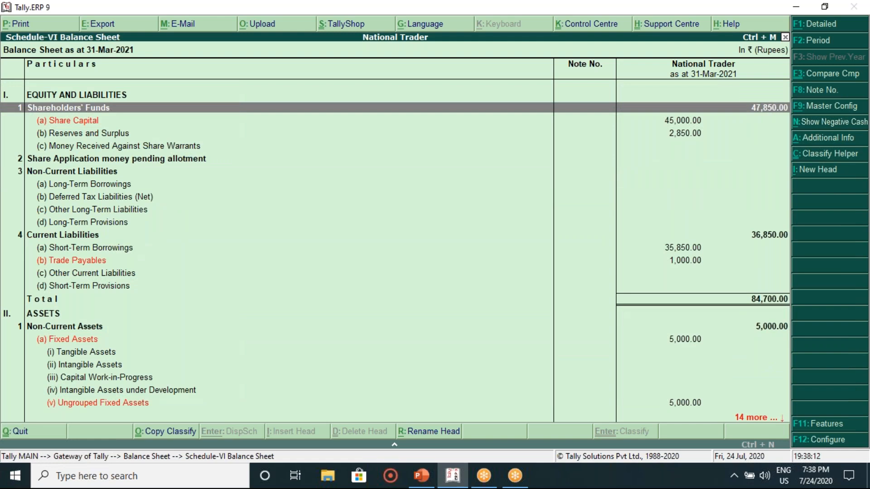
key("Escape")
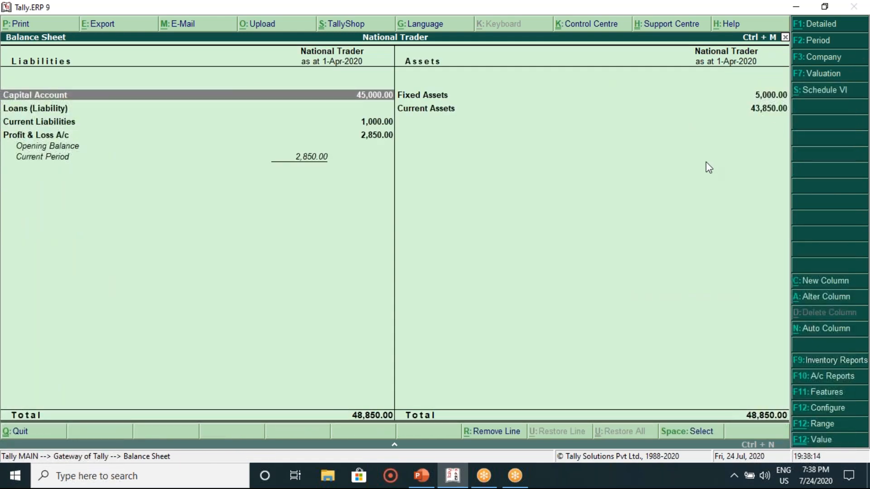
key("Escape")
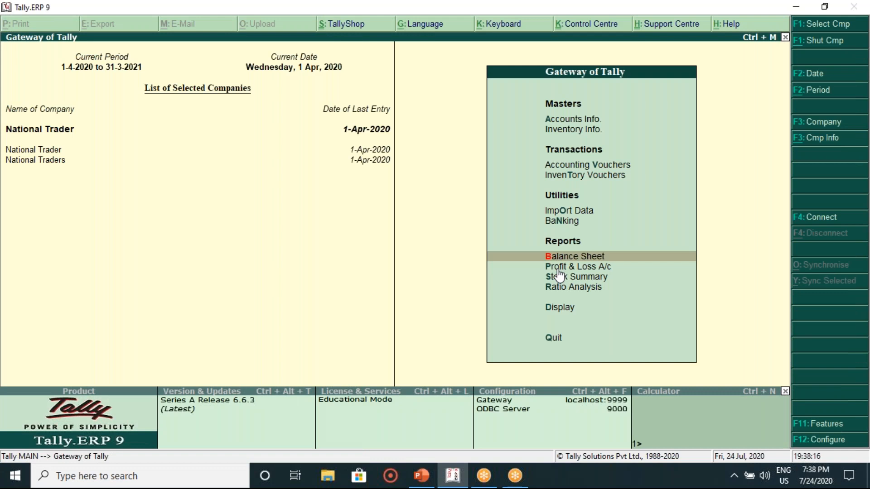
Step: Open the Profit & Loss A/c and review its rows up to Gross Profit c/o
left_click(558, 267)
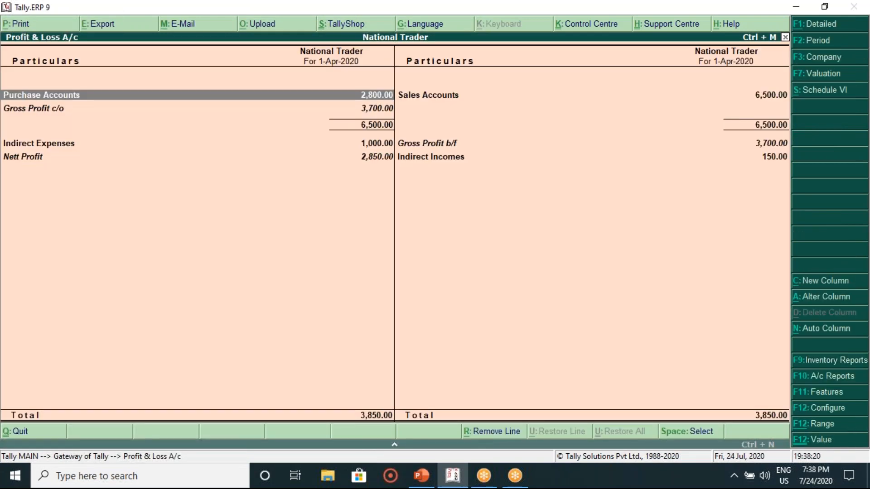
key("Down")
key("Down")
key("Down")
key("Up")
key("Up")
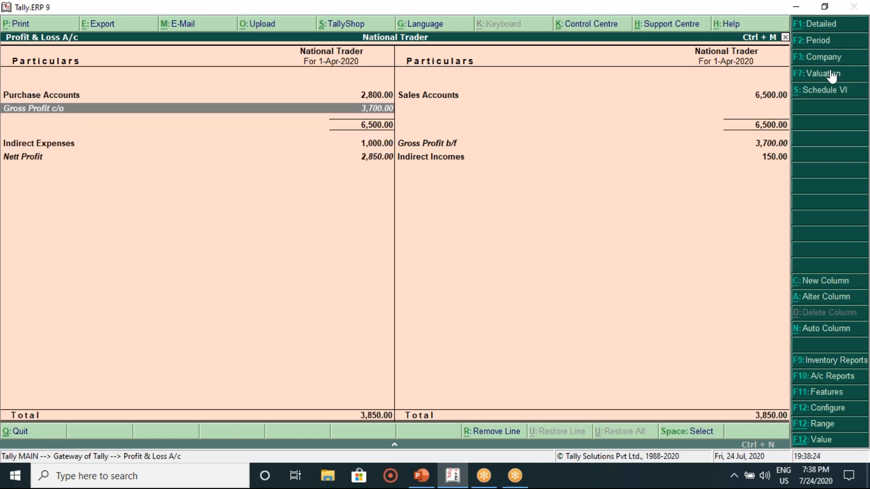
Step: Review the Schedule VI Profit & Loss: revenue 6,650.00, expenses 3,800.00, profit 2,850.00
key("alt+s")
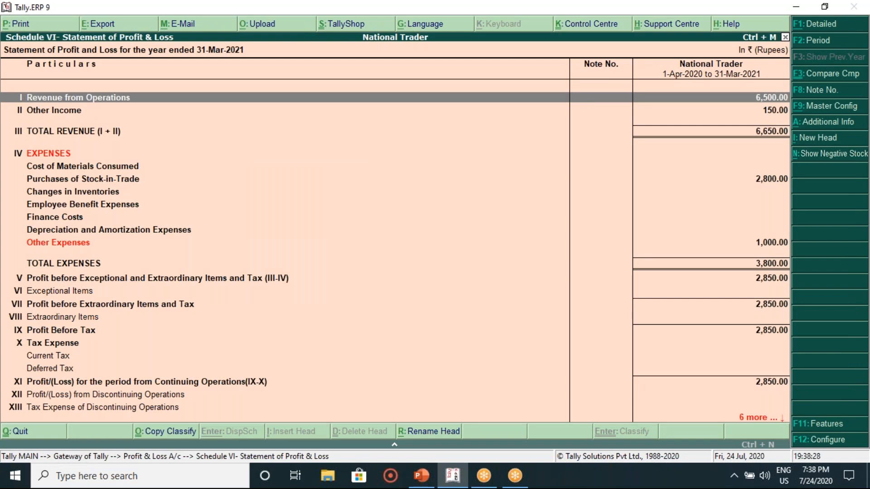
key("Escape")
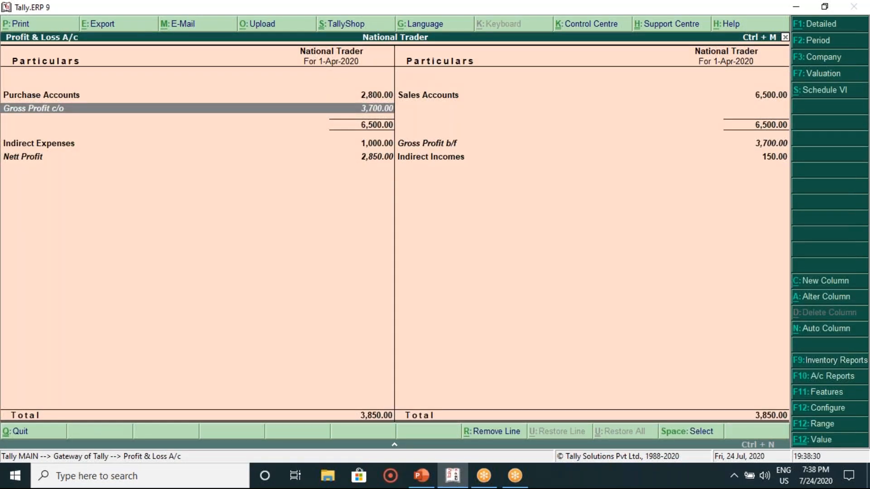
key("s")
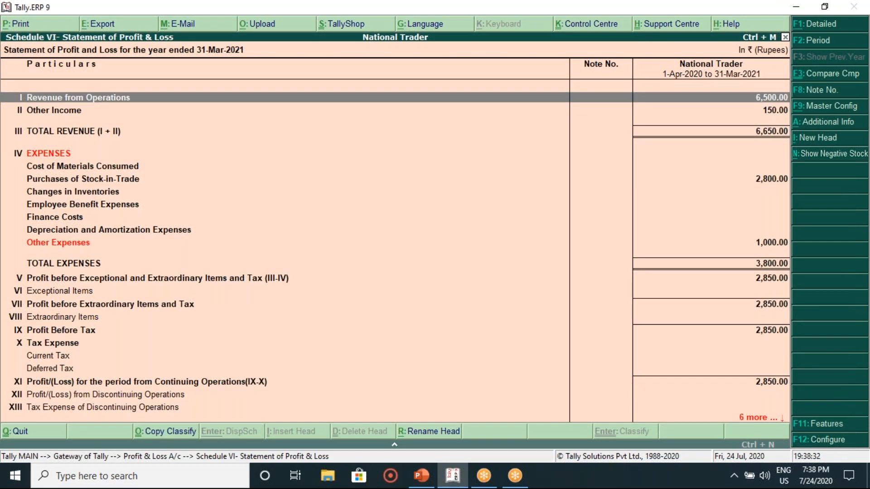
key("Down")
key("Down")
key("Down")
key("Down")
key("Down")
key("Down")
key("Down")
key("Down")
key("Down")
key("Down")
key("Down")
key("Down")
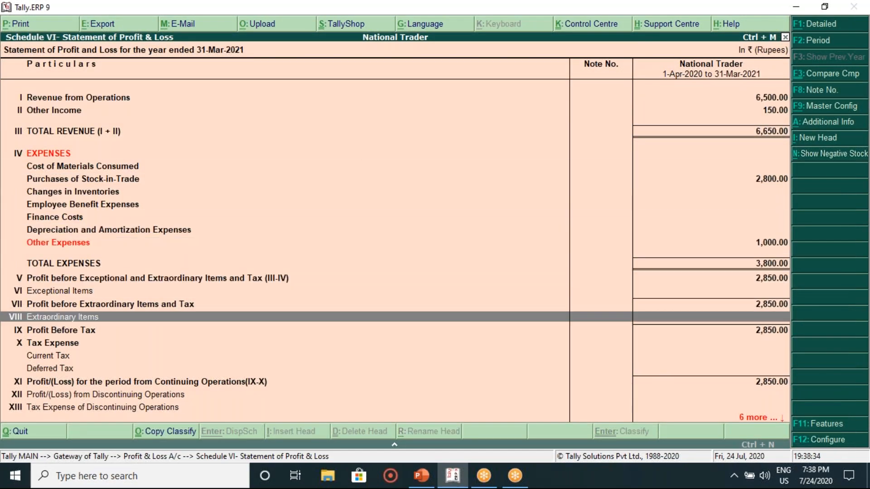
key("Down")
key("Down")
key("Down")
key("Down")
key("Down")
key("Down")
key("Down")
key("Down")
key("Down")
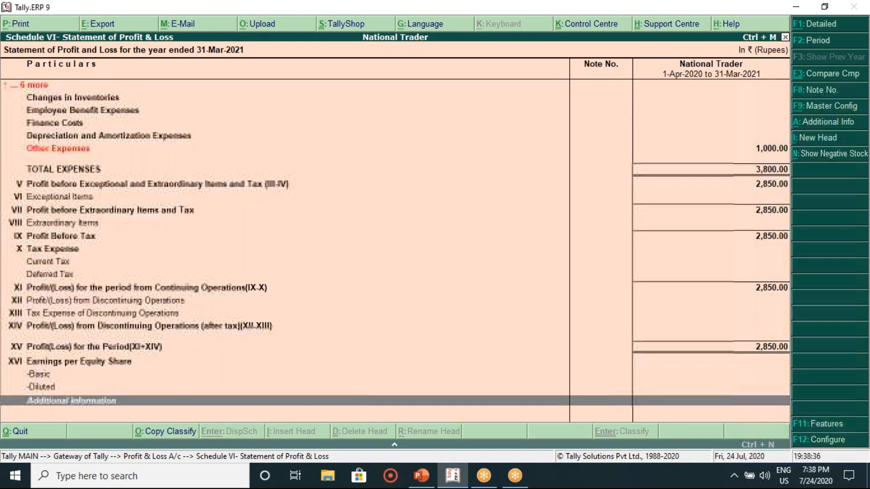
key("Up")
key("Up")
key("Up")
key("Up")
key("Up")
key("Up")
key("Up")
key("Up")
key("Up")
key("Up")
key("Up")
key("Up")
key("Up")
key("Up")
key("Up")
key("Up")
key("Up")
key("Up")
key("Up")
key("Up")
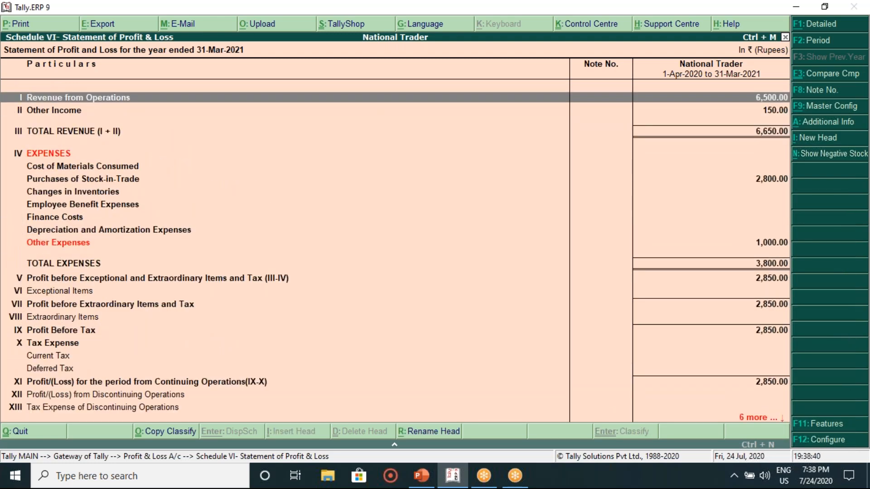
key("Escape")
key("Escape")
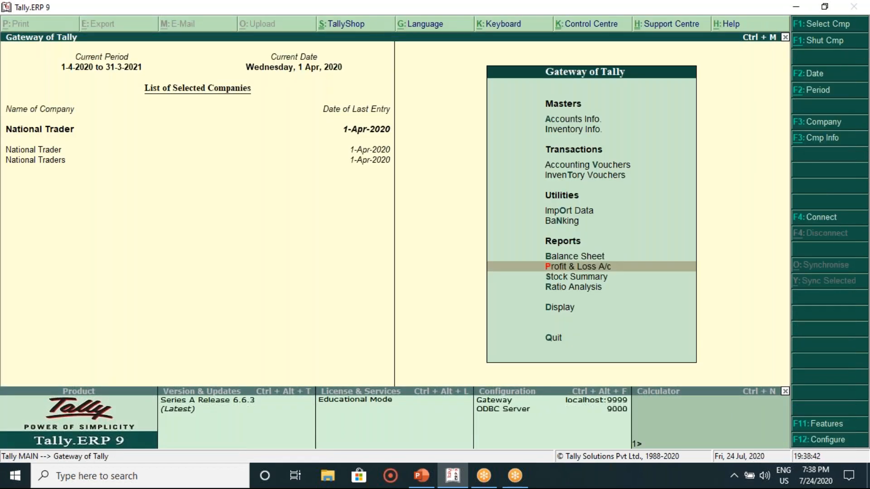
key("Down")
key("Return")
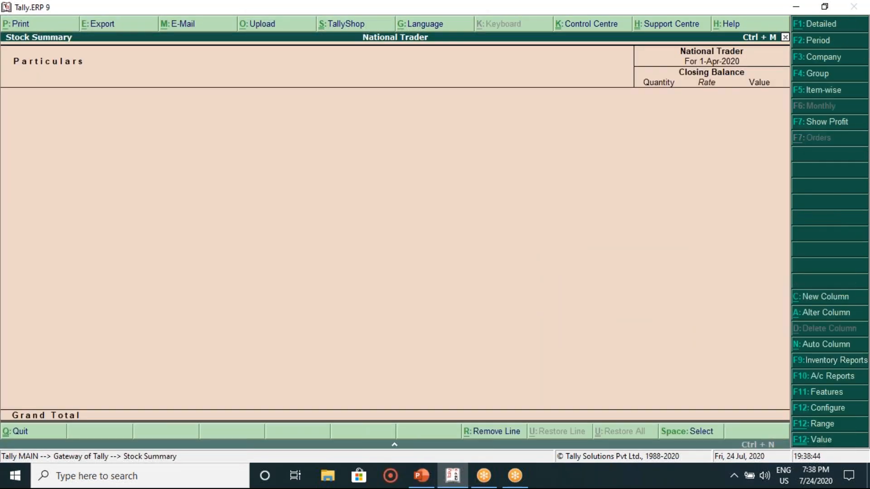
key("Escape")
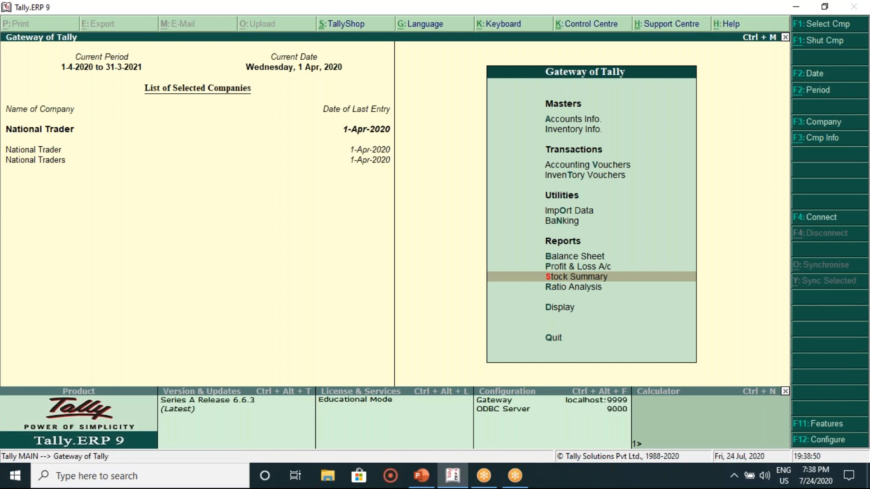
key("Down")
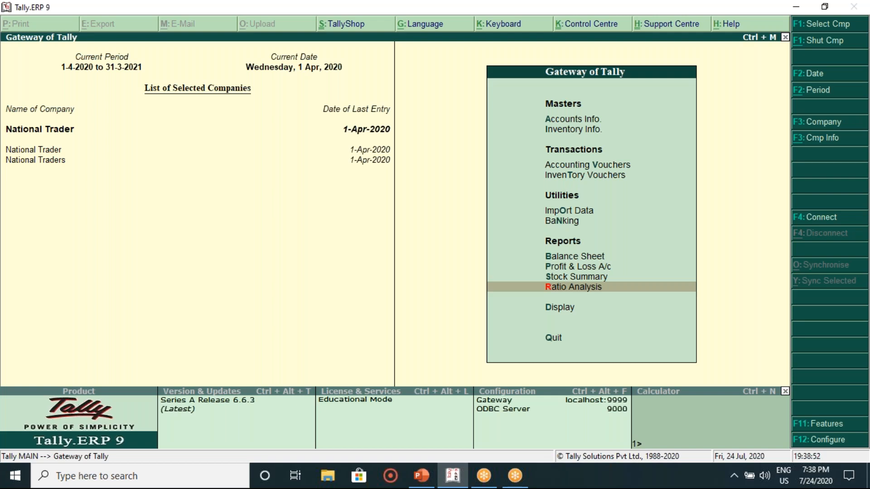
key("Return")
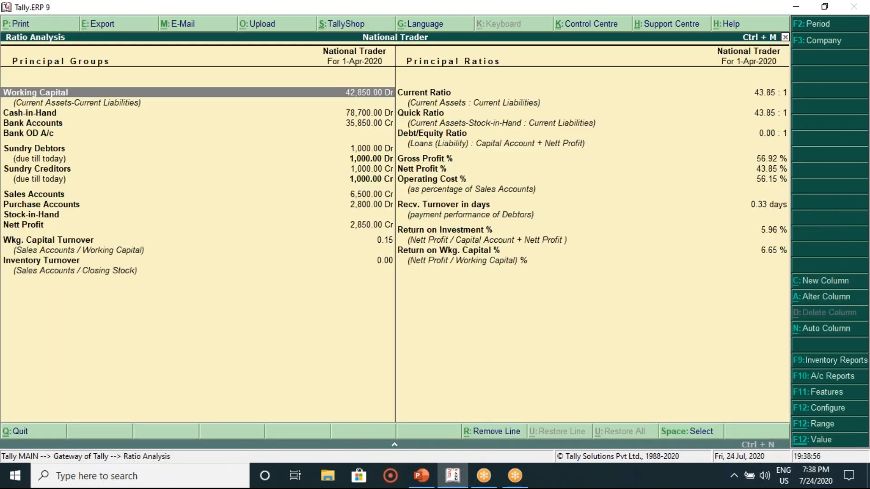
key("Down")
key("Down")
key("Down")
key("Down")
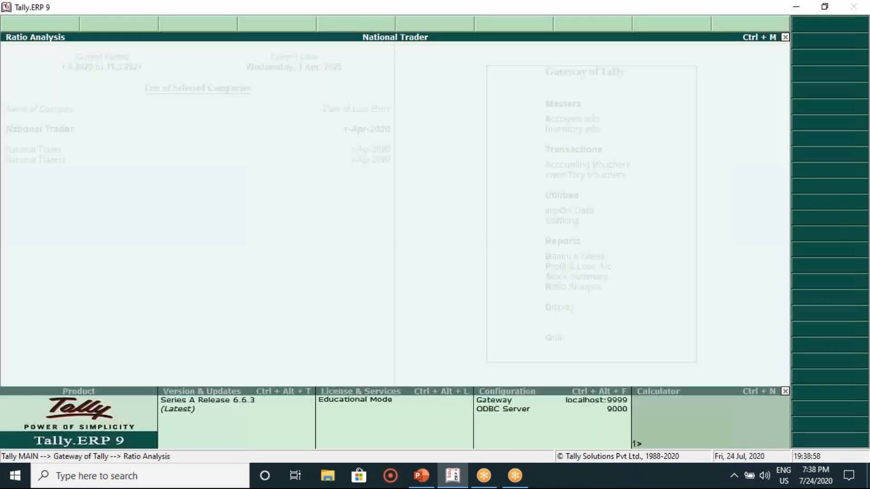
key("Escape")
key("Down")
key("Up")
key("Up")
key("Up")
key("Up")
key("Down")
key("Down")
key("Down")
key("Down")
key("Down")
key("Up")
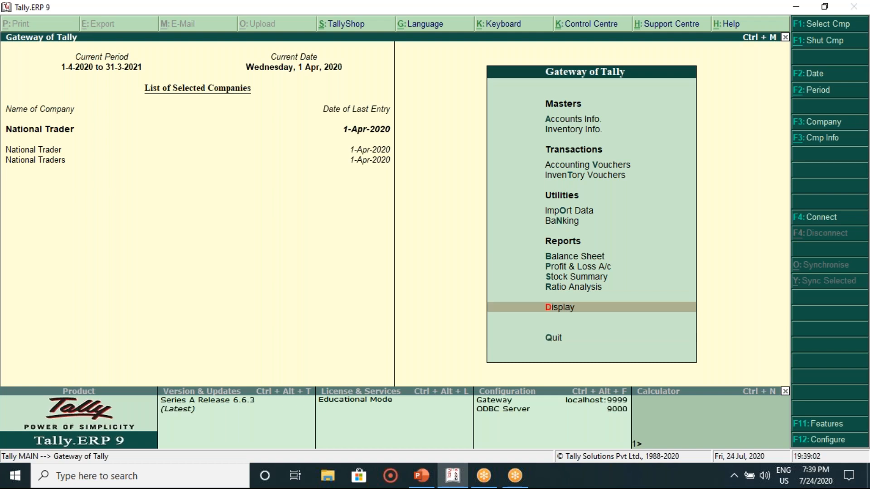
Step: Open the Trial Balance and drill into the Capital Account's ledger vouchers
key("Return")
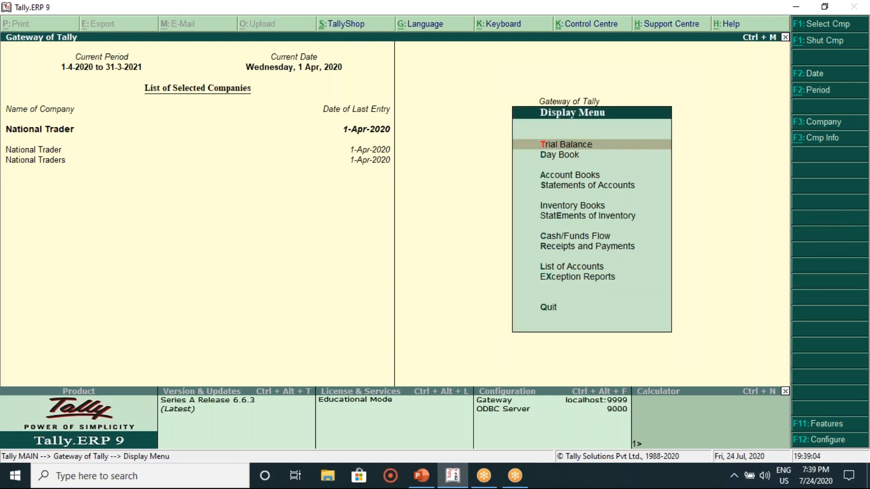
key("Return")
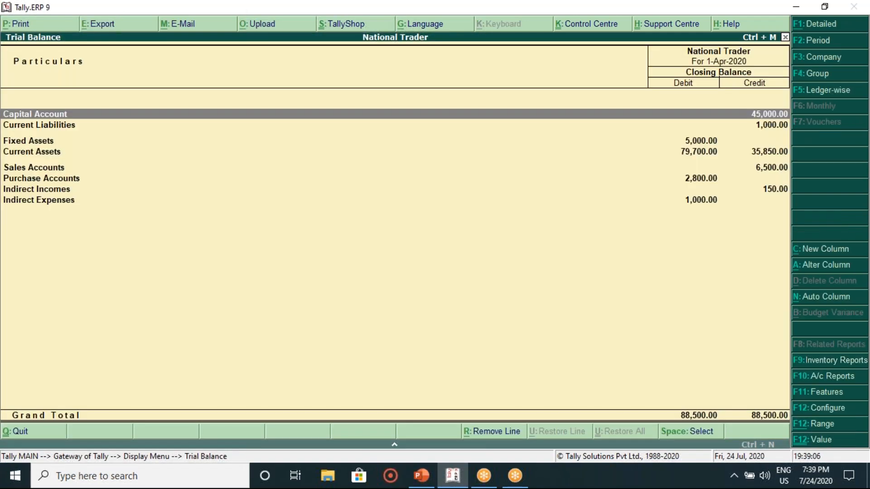
key("Return")
key("Return")
key("Return")
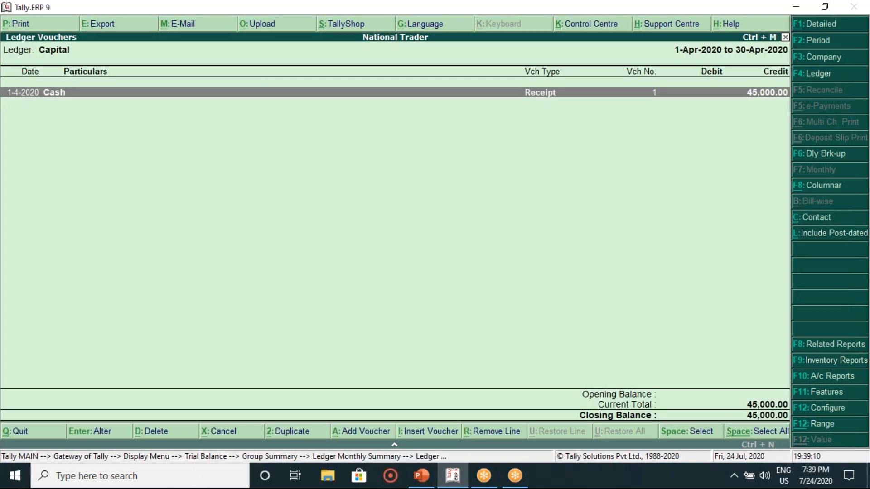
Step: Inspect the 45,000.00 cash receipt voucher and quit it without saving changes
key("Return")
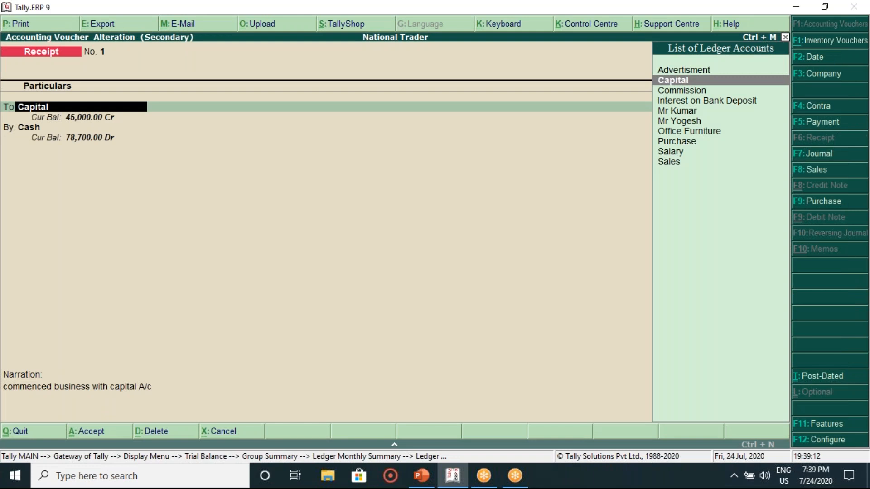
key("Escape")
key("Escape")
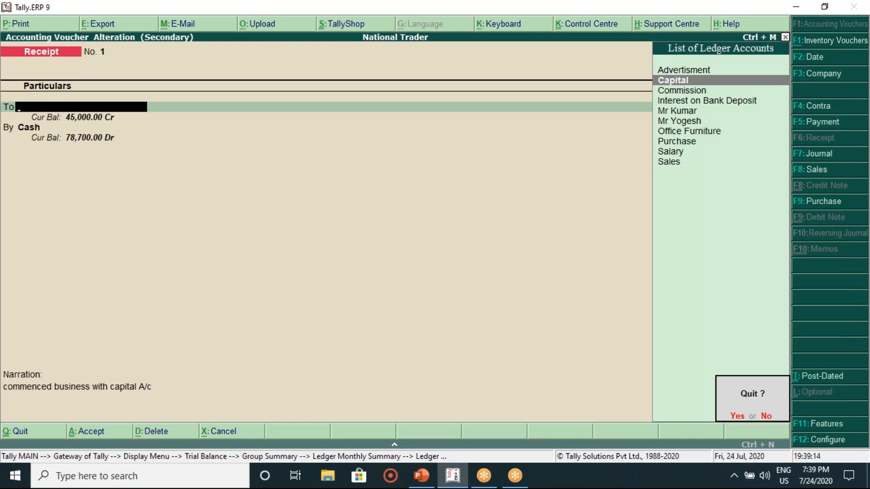
key("y")
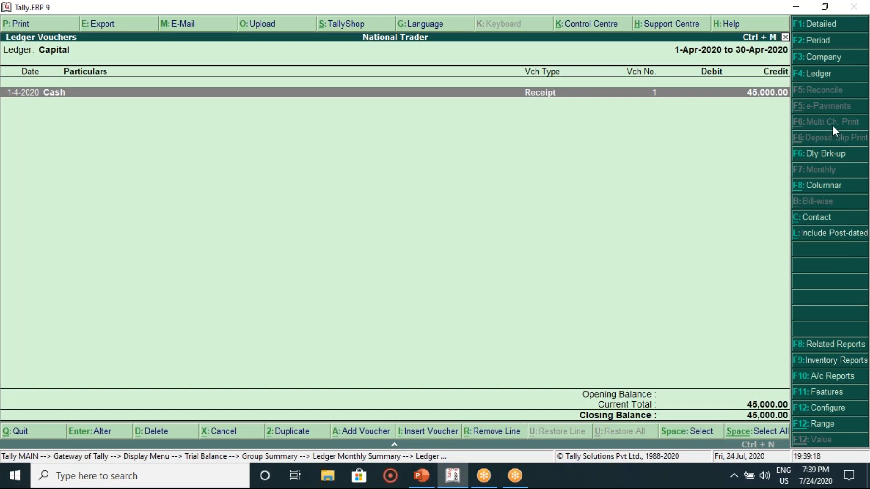
key("alt+Tab")
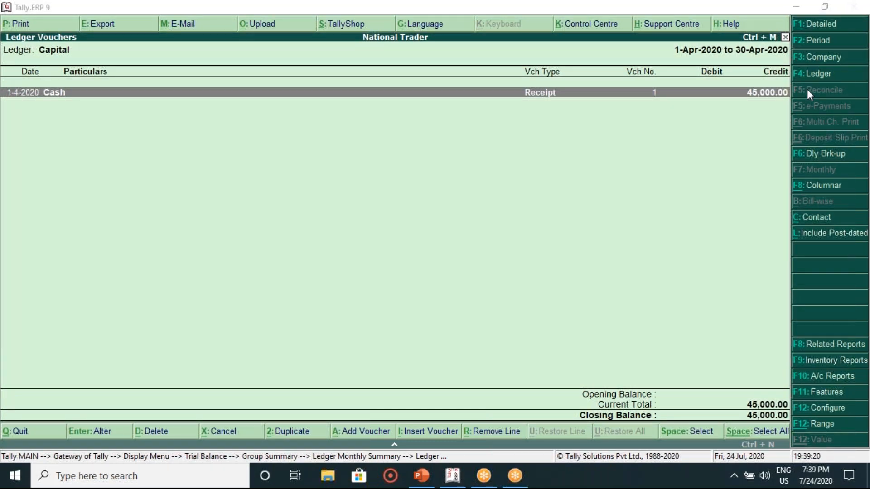